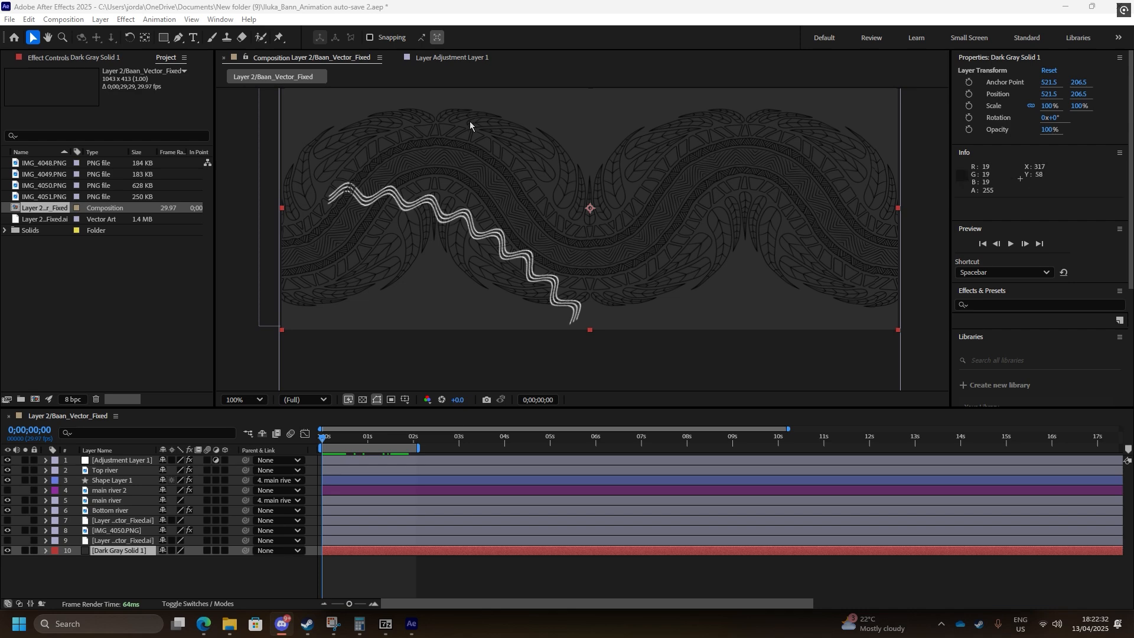
Create a new dark gray solid layer at the composition size of 1043 × 413 px
{"action": "scroll", "coordinate": [685, 260], "scroll_direction": "down", "scroll_amount": 2}
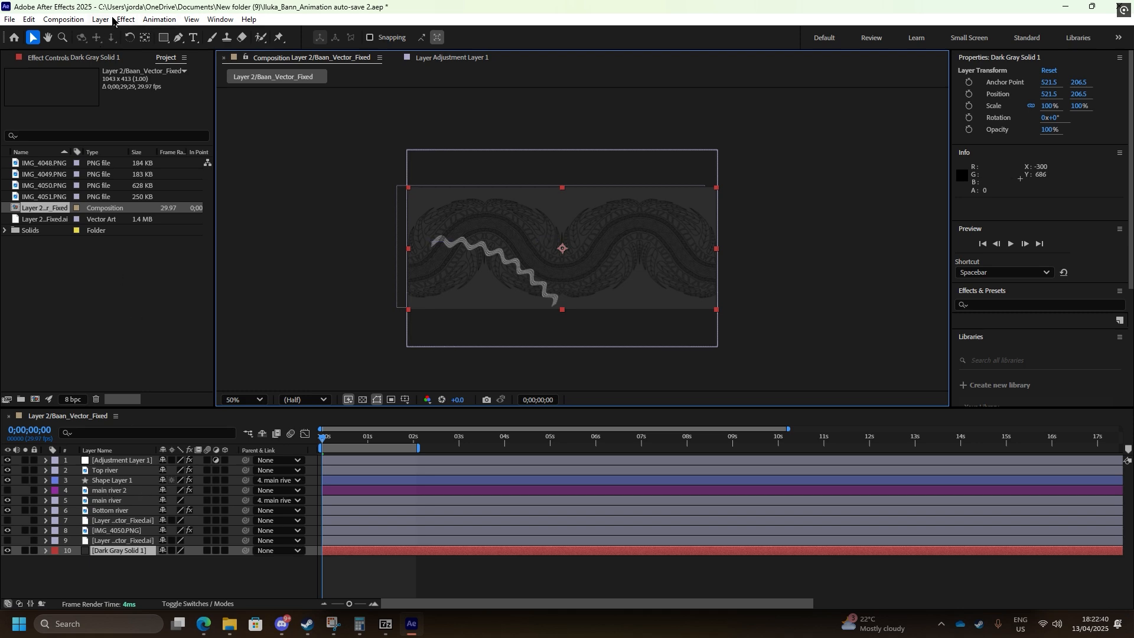
{"action": "left_click", "coordinate": [113, 20]}
{"action": "mouse_move", "coordinate": [121, 34]}
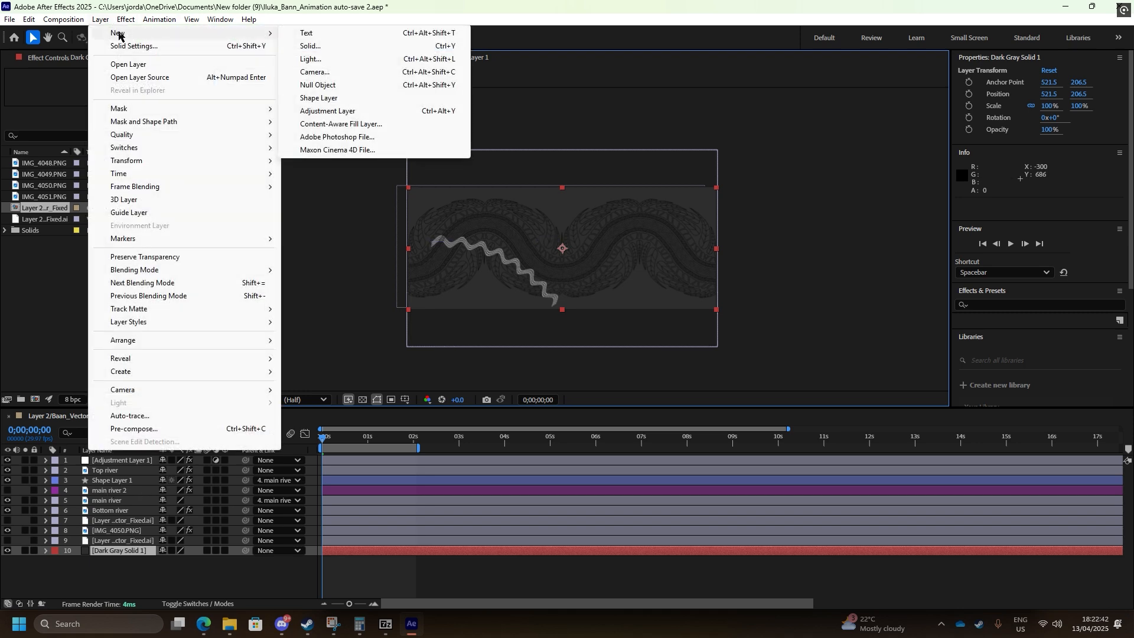
{"action": "left_click", "coordinate": [325, 46]}
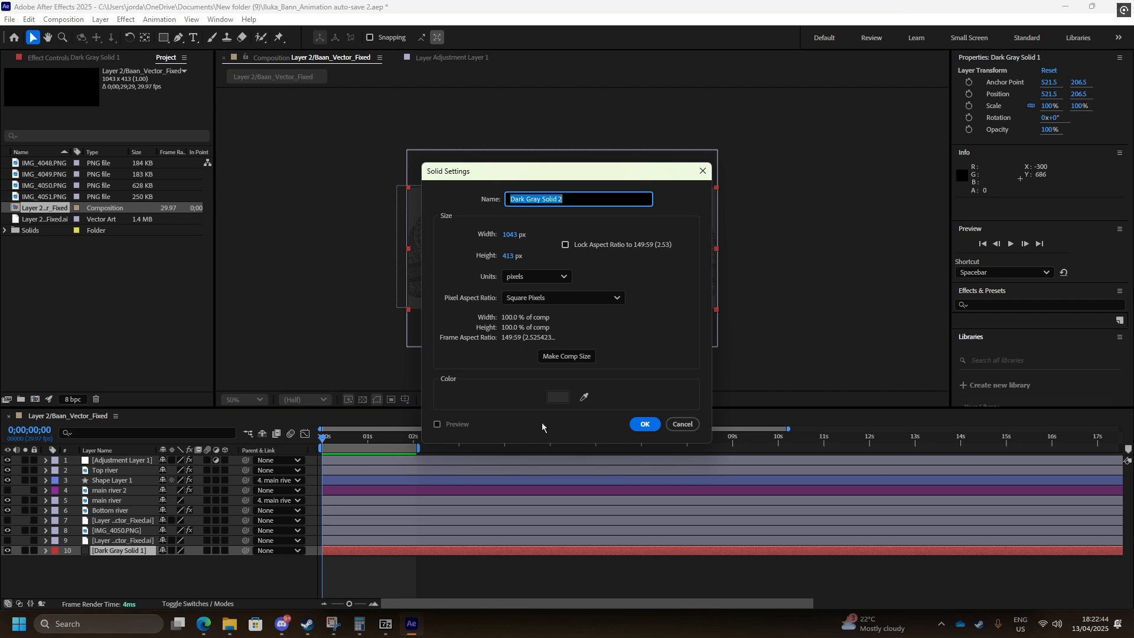
{"action": "left_click", "coordinate": [645, 425]}
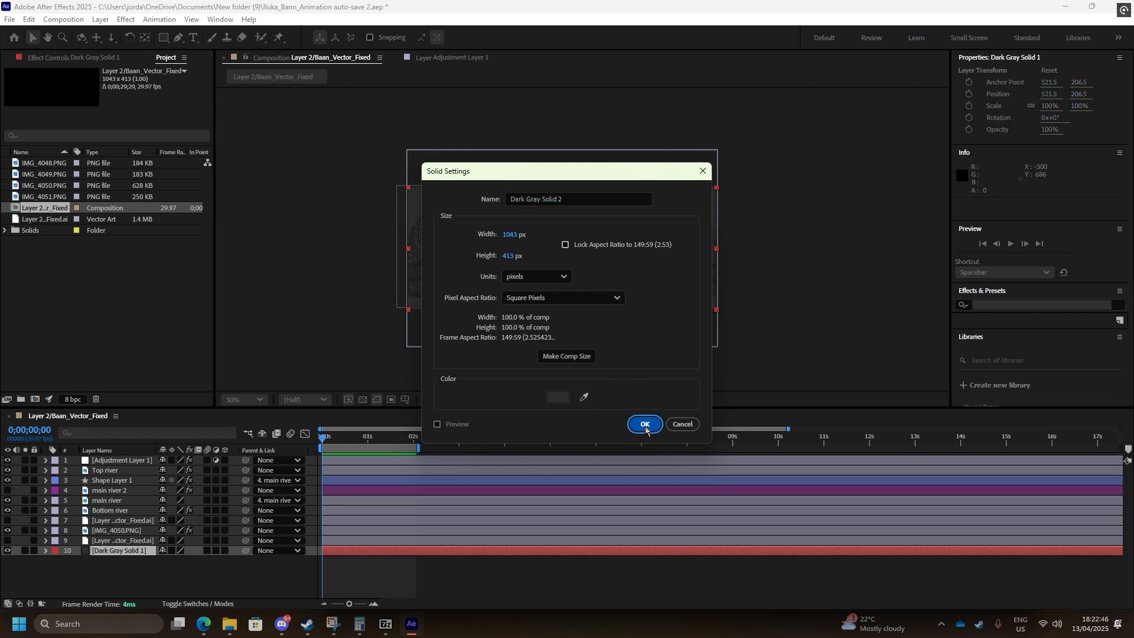
Move the Dark Gray Solid 1 layer in the layer stack to directly above the main river layer
{"action": "left_click_drag", "start_coordinate": [121, 561], "coordinate": [127, 501]}
{"action": "scroll", "coordinate": [464, 296], "scroll_direction": "up", "scroll_amount": 2}
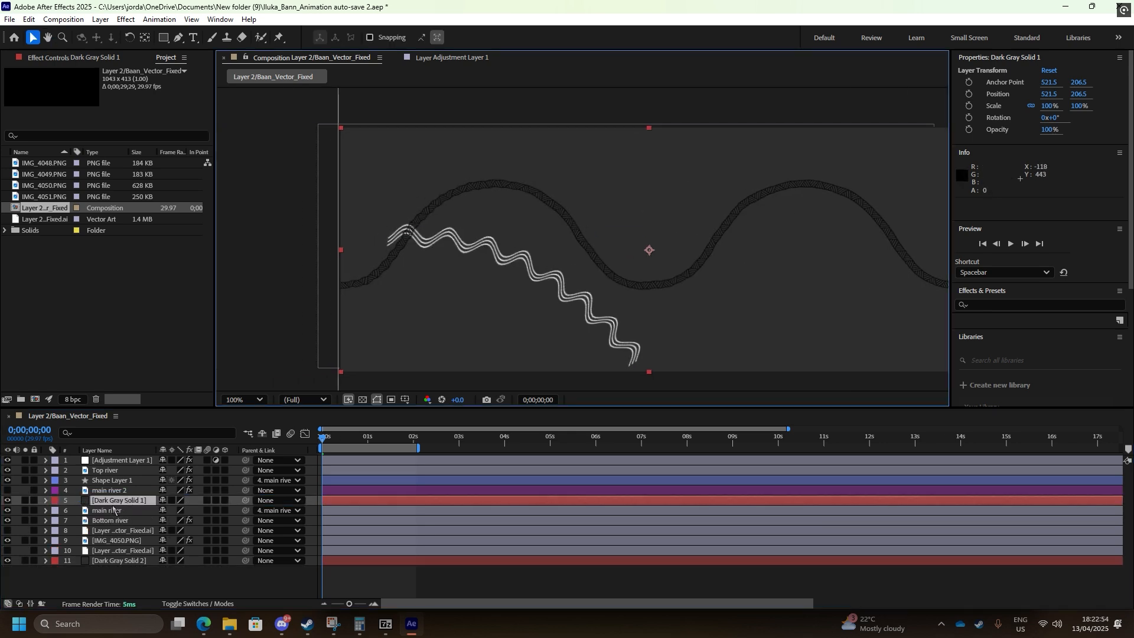
{"action": "left_click_drag", "start_coordinate": [638, 273], "coordinate": [550, 241]}
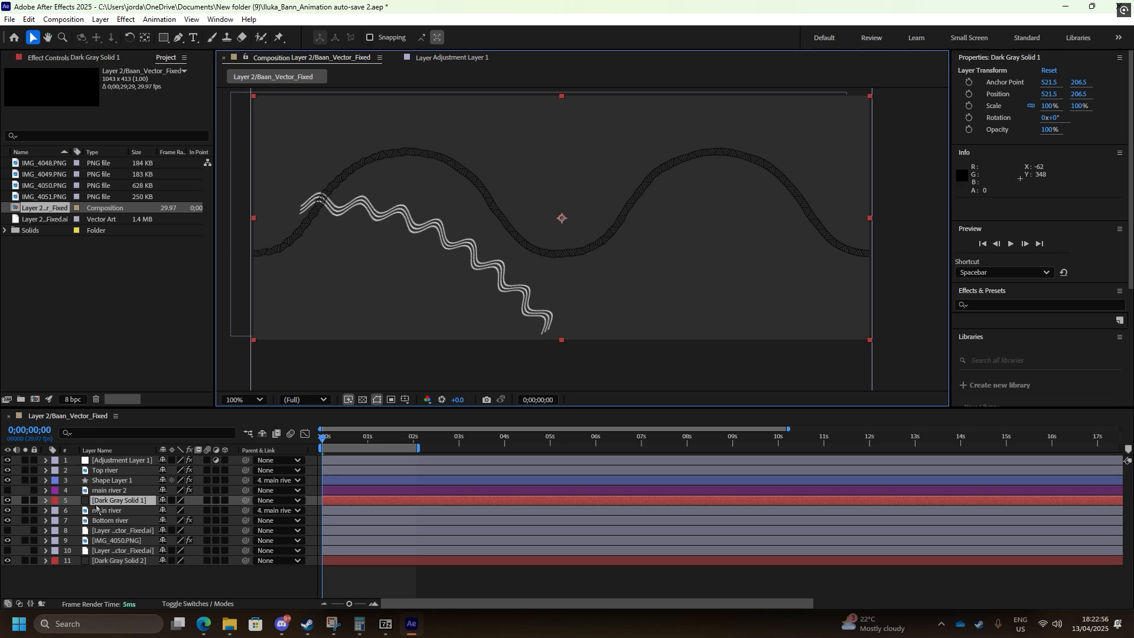
Apply the Fractal Noise effect to the Dark Gray Solid 1 layer
{"action": "left_click", "coordinate": [111, 497]}
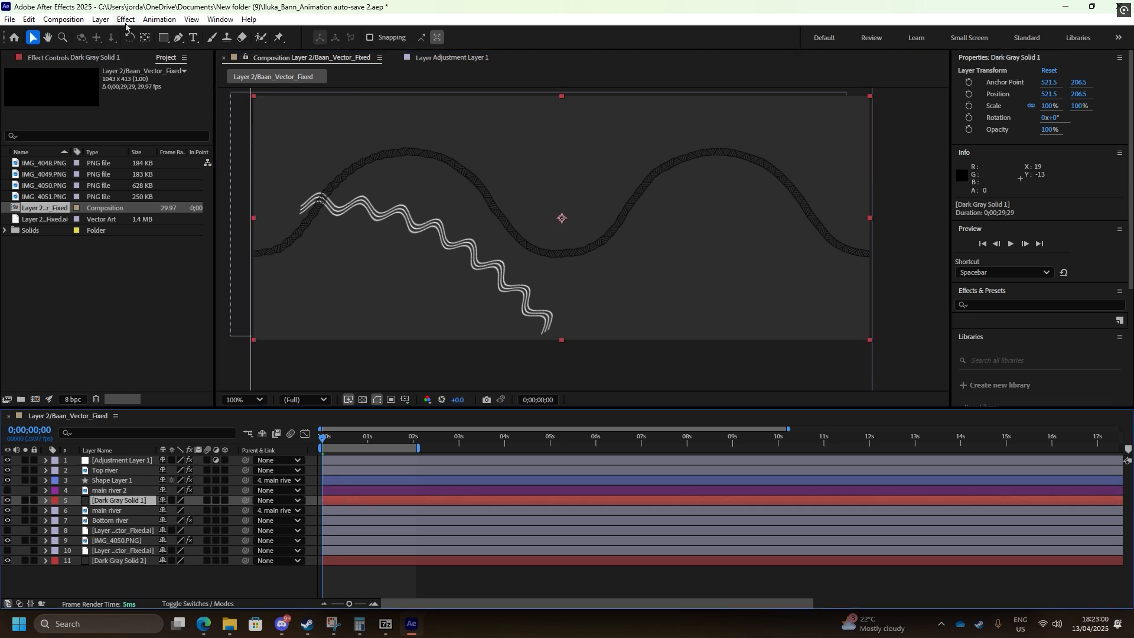
{"action": "left_click", "coordinate": [125, 20]}
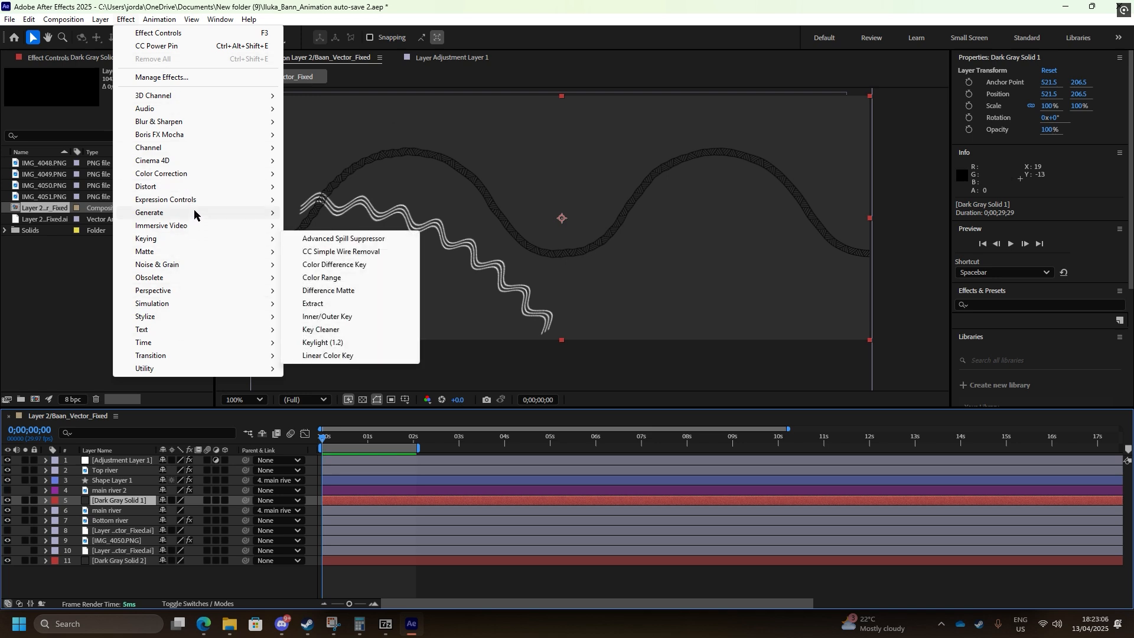
{"action": "mouse_move", "coordinate": [194, 212]}
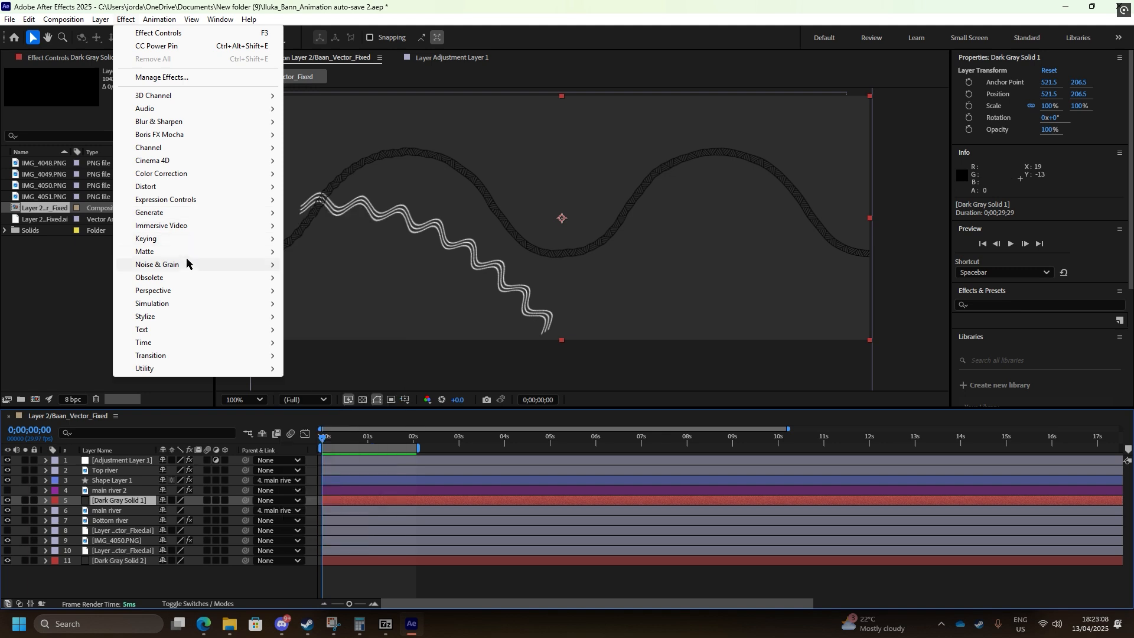
{"action": "mouse_move", "coordinate": [189, 265]}
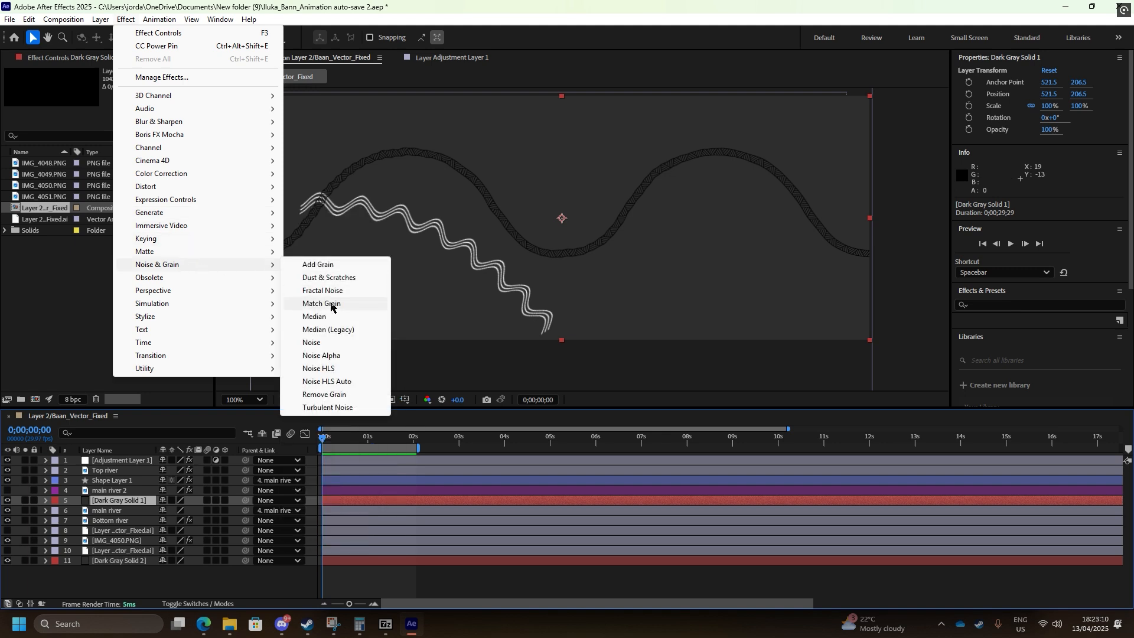
{"action": "left_click", "coordinate": [344, 292]}
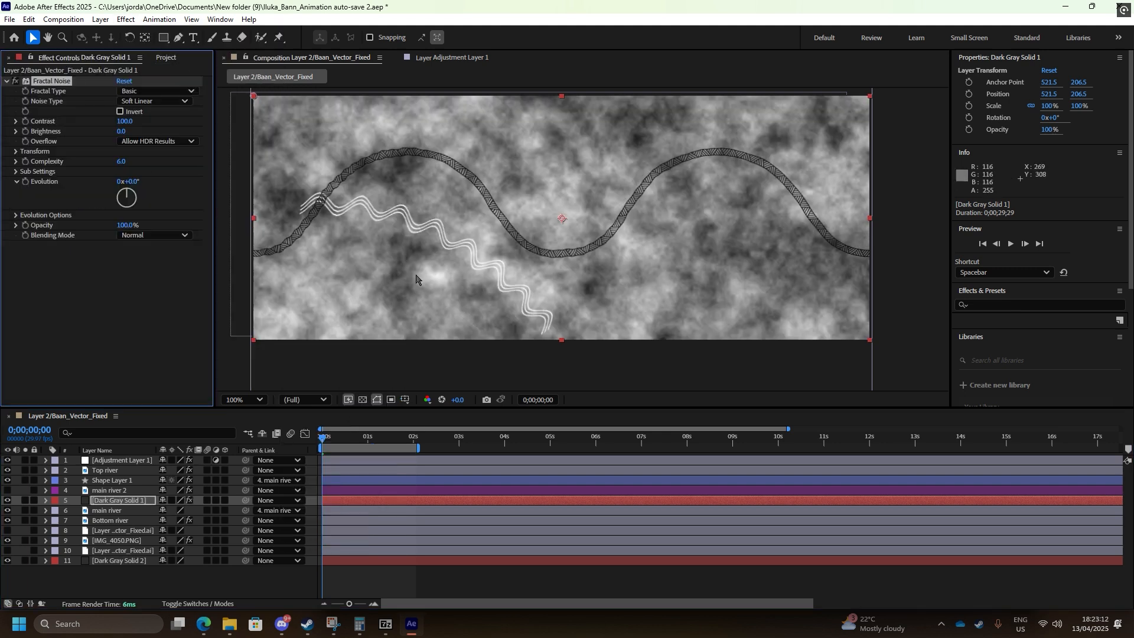
Try the Add, Screen and Linear Light blending modes on Dark Gray Solid 1 and settle on Difference
{"action": "left_click_drag", "start_coordinate": [492, 216], "coordinate": [532, 242]}
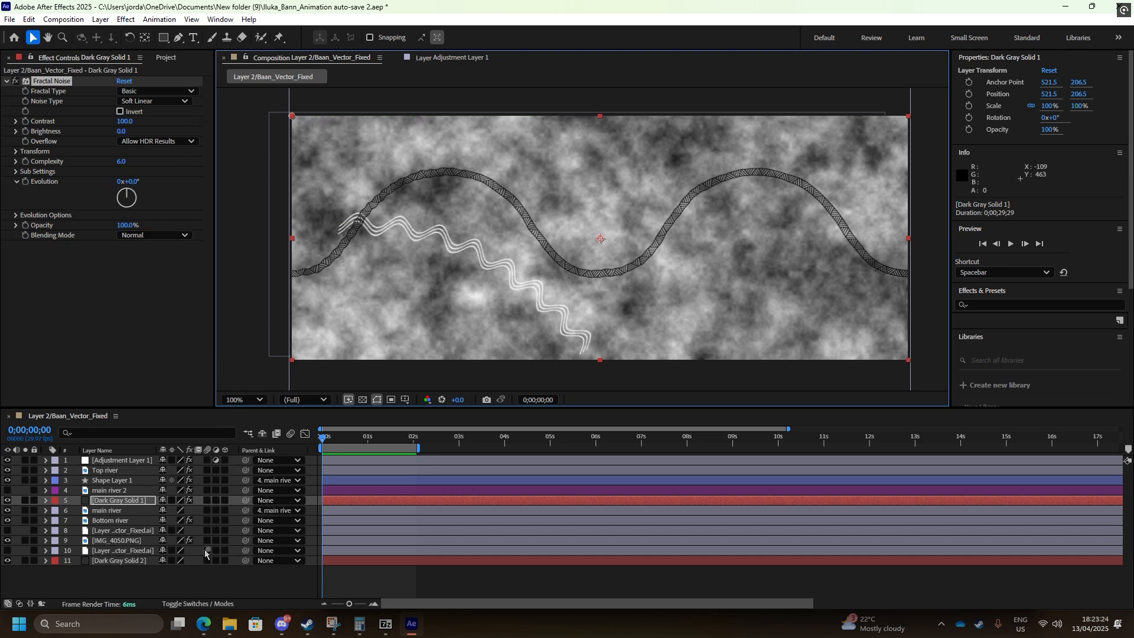
{"action": "left_click", "coordinate": [200, 605]}
{"action": "left_click", "coordinate": [173, 501]}
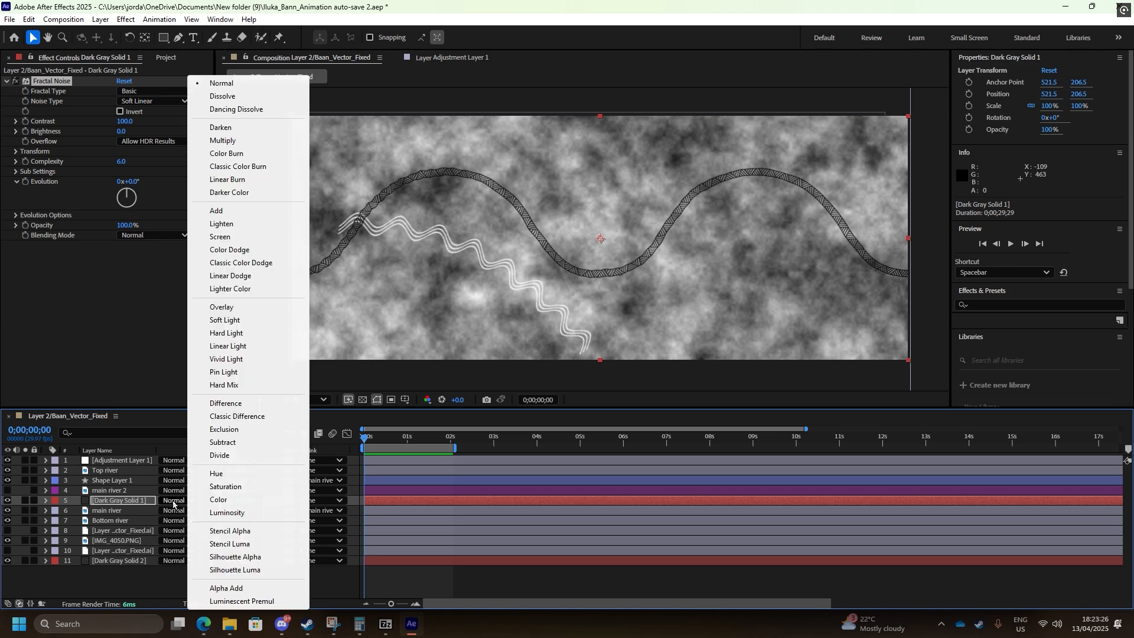
{"action": "left_click", "coordinate": [219, 211]}
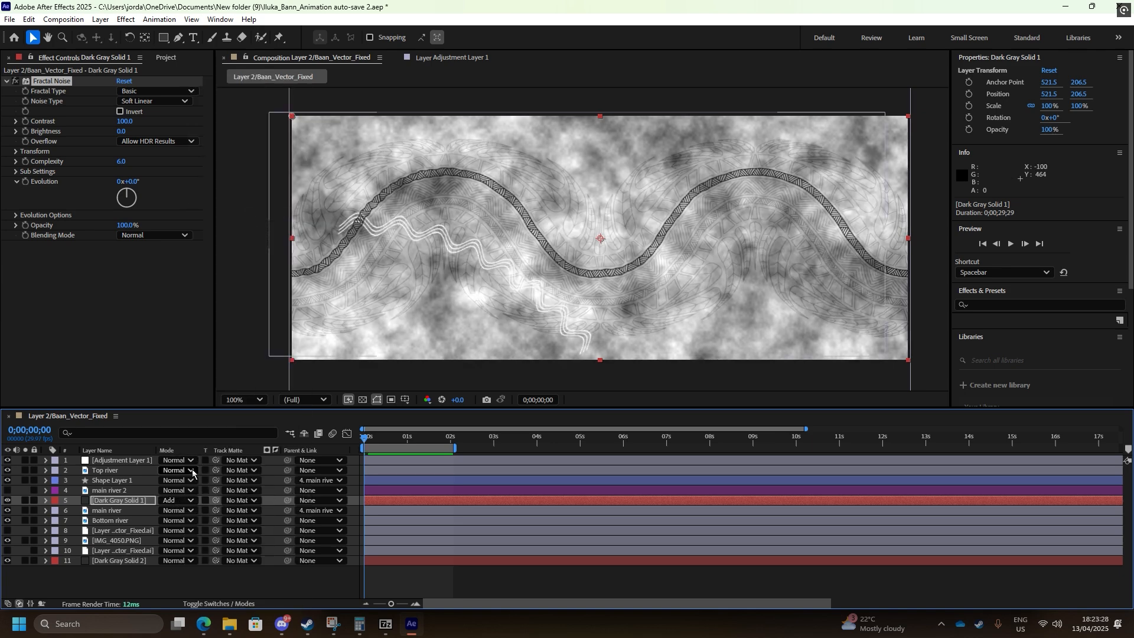
{"action": "left_click", "coordinate": [177, 500]}
{"action": "left_click", "coordinate": [236, 238]}
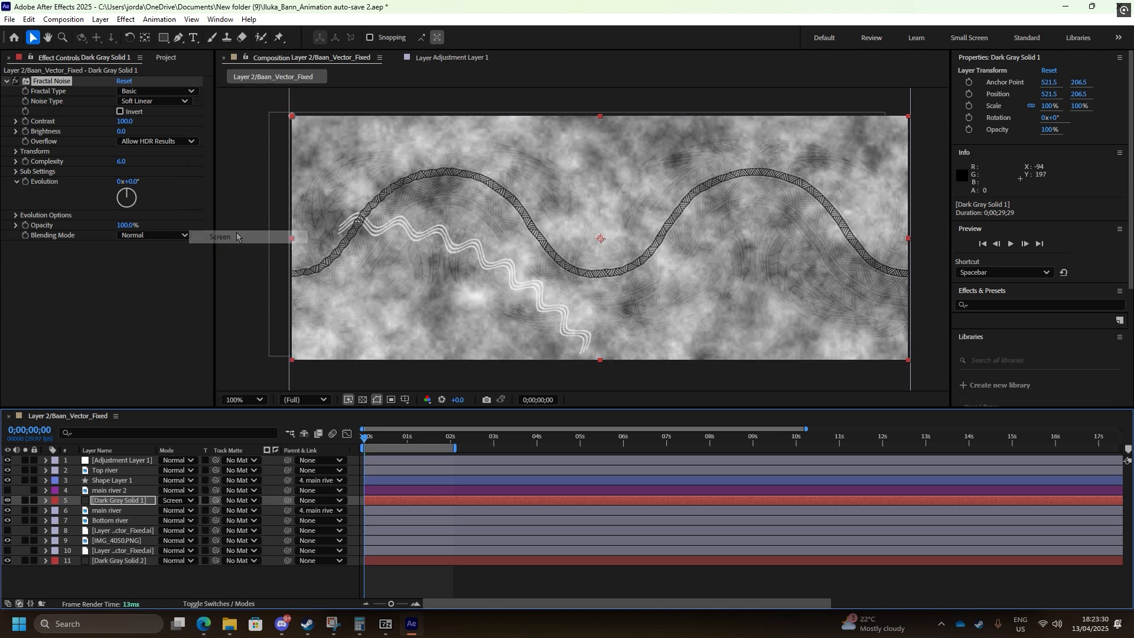
{"action": "left_click", "coordinate": [178, 501]}
{"action": "left_click", "coordinate": [236, 349]}
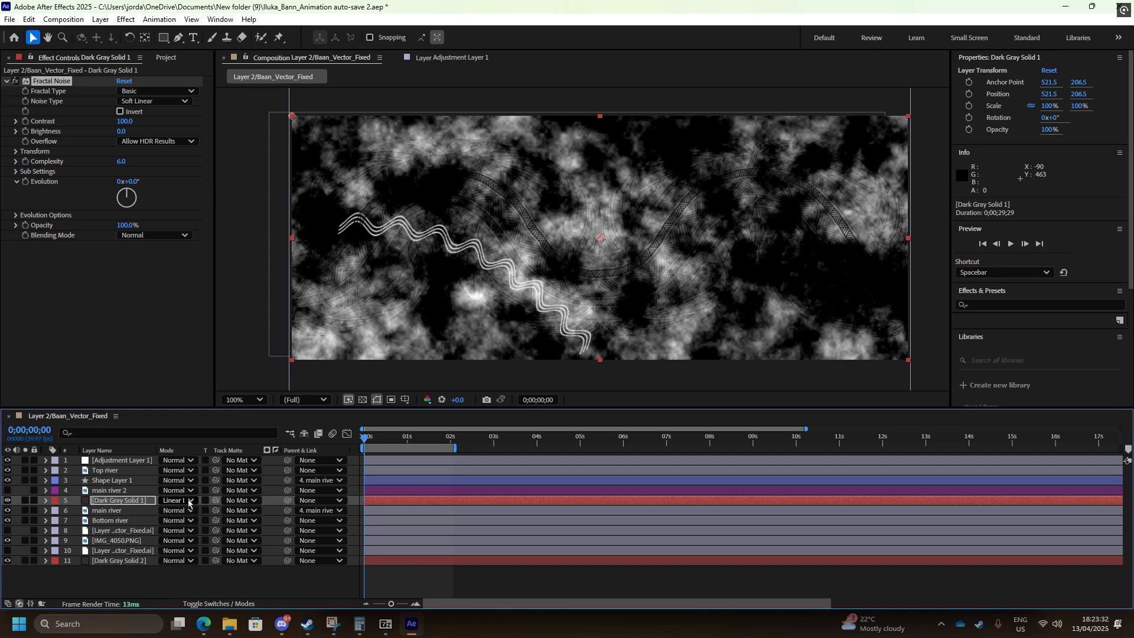
{"action": "left_click", "coordinate": [189, 501]}
{"action": "left_click", "coordinate": [247, 406]}
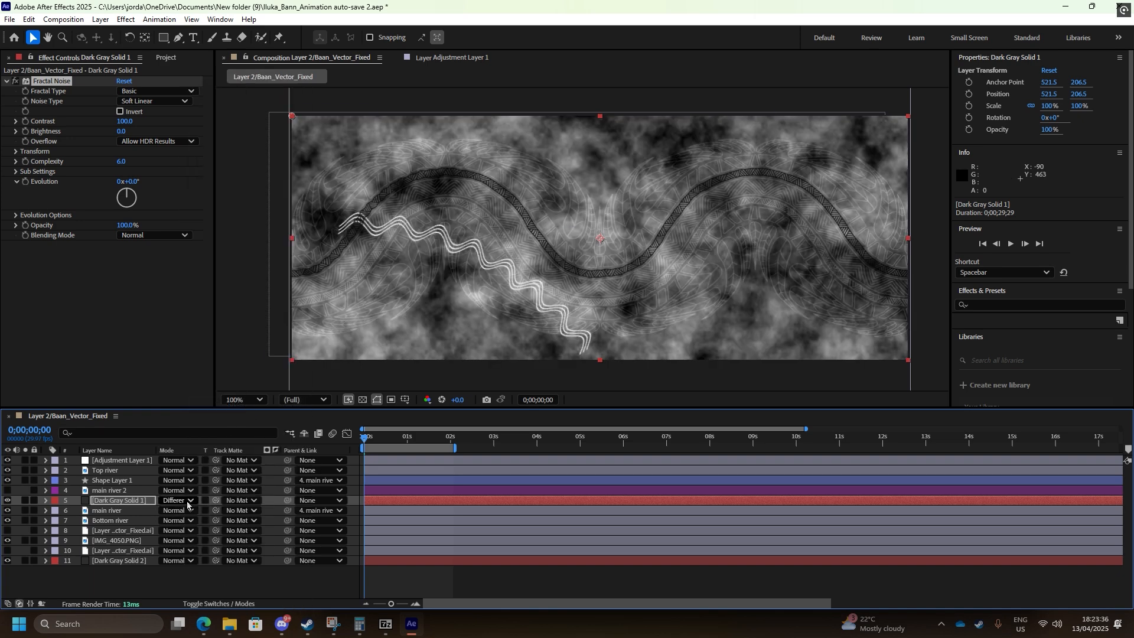
Use main river 2 as the track matte for Dark Gray Solid 1 and preview the masked noise from the start
{"action": "left_click", "coordinate": [247, 501]}
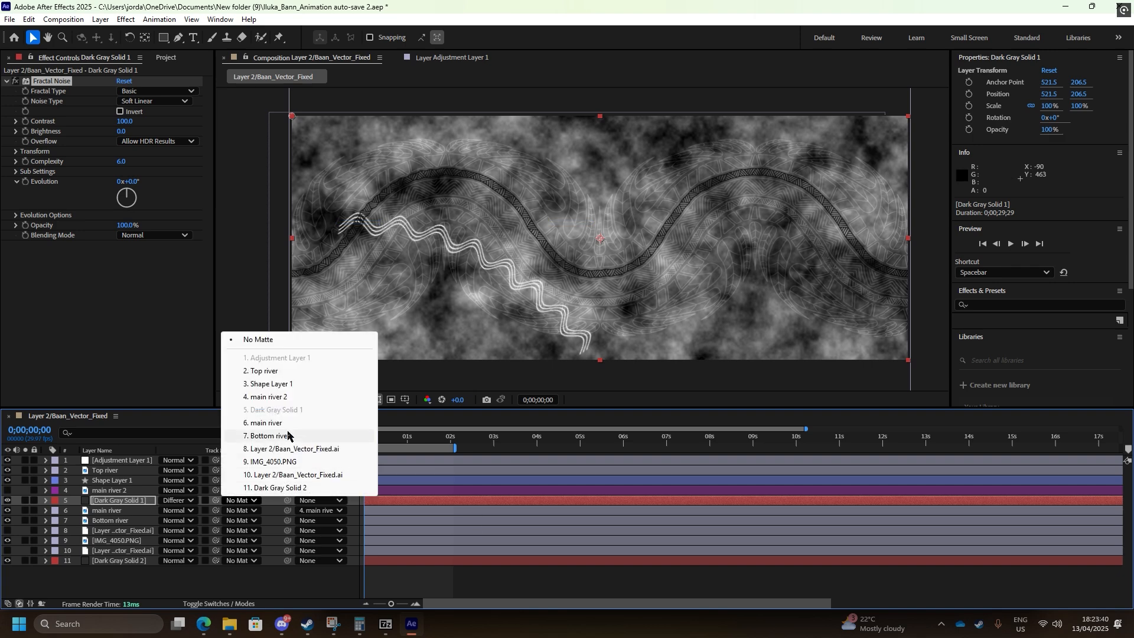
{"action": "left_click", "coordinate": [282, 397]}
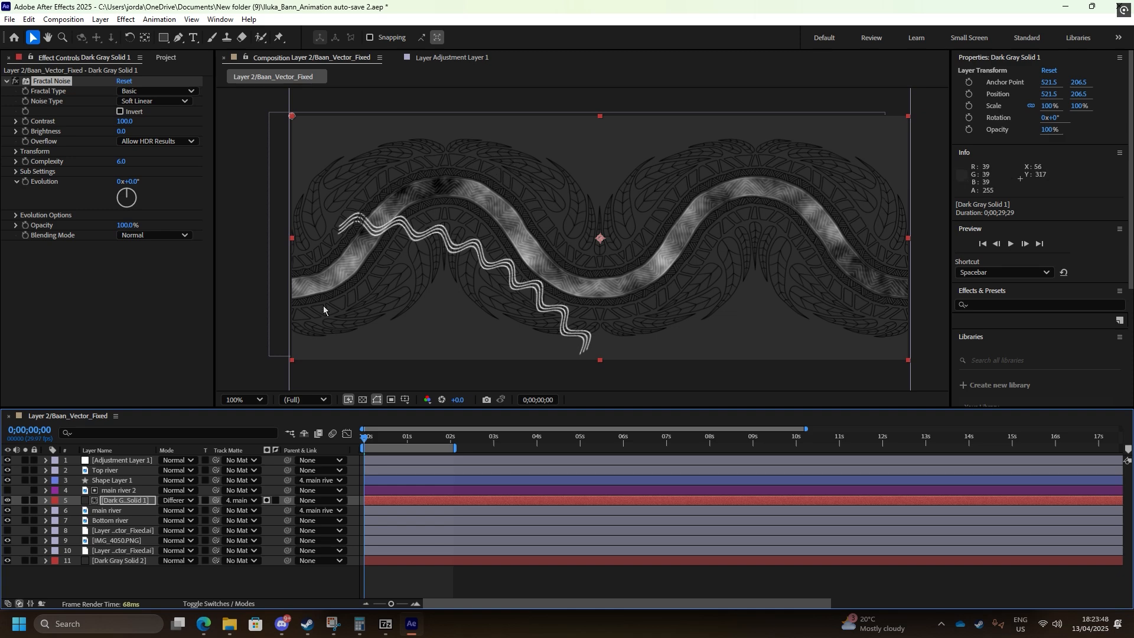
{"action": "key", "text": "space"}
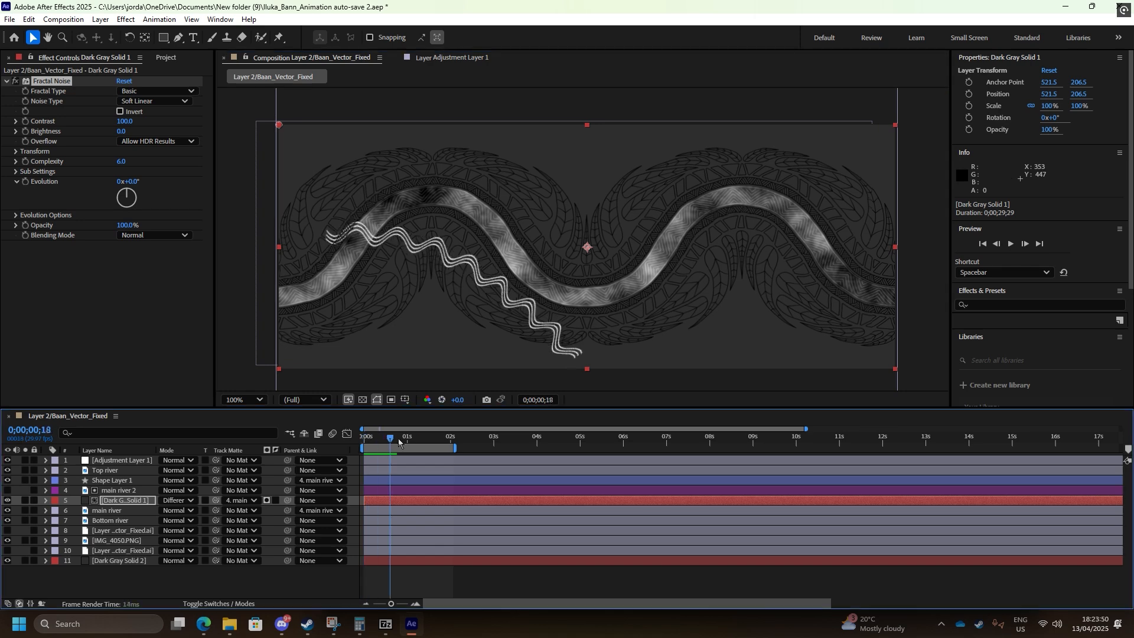
{"action": "left_click_drag", "start_coordinate": [415, 439], "coordinate": [362, 435]}
Try the Turbulent Smooth fractal type on the noise and experiment with different Evolution values
{"action": "scroll", "coordinate": [388, 215], "scroll_direction": "up", "scroll_amount": 2}
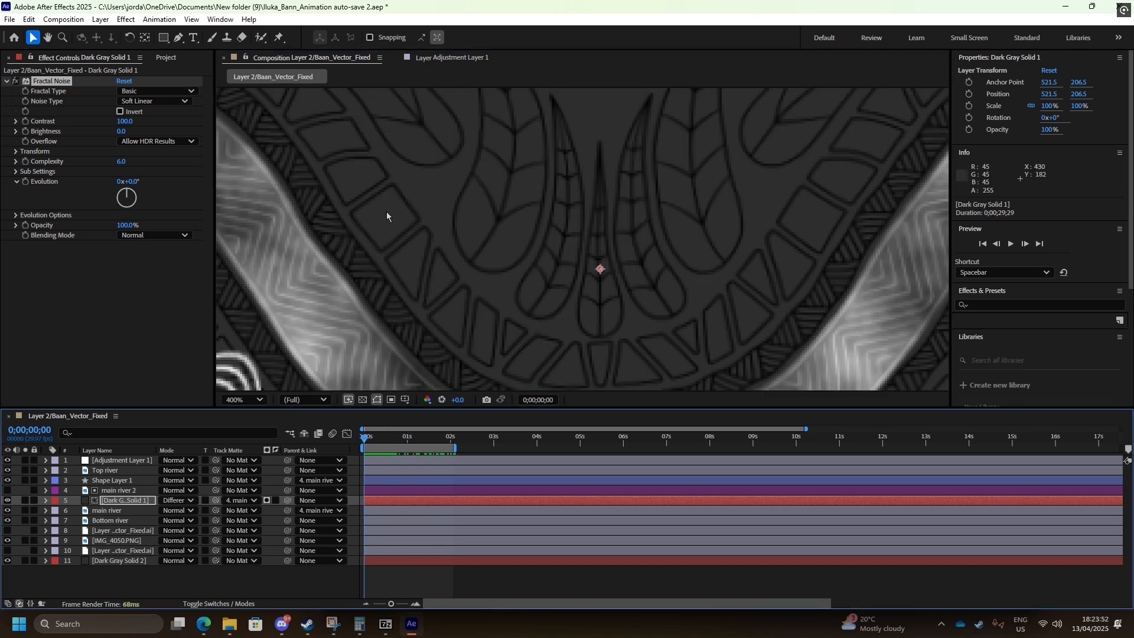
{"action": "scroll", "coordinate": [387, 215], "scroll_direction": "down", "scroll_amount": 1}
{"action": "left_click_drag", "start_coordinate": [405, 222], "coordinate": [616, 180]}
{"action": "scroll", "coordinate": [617, 180], "scroll_direction": "left", "scroll_amount": 3}
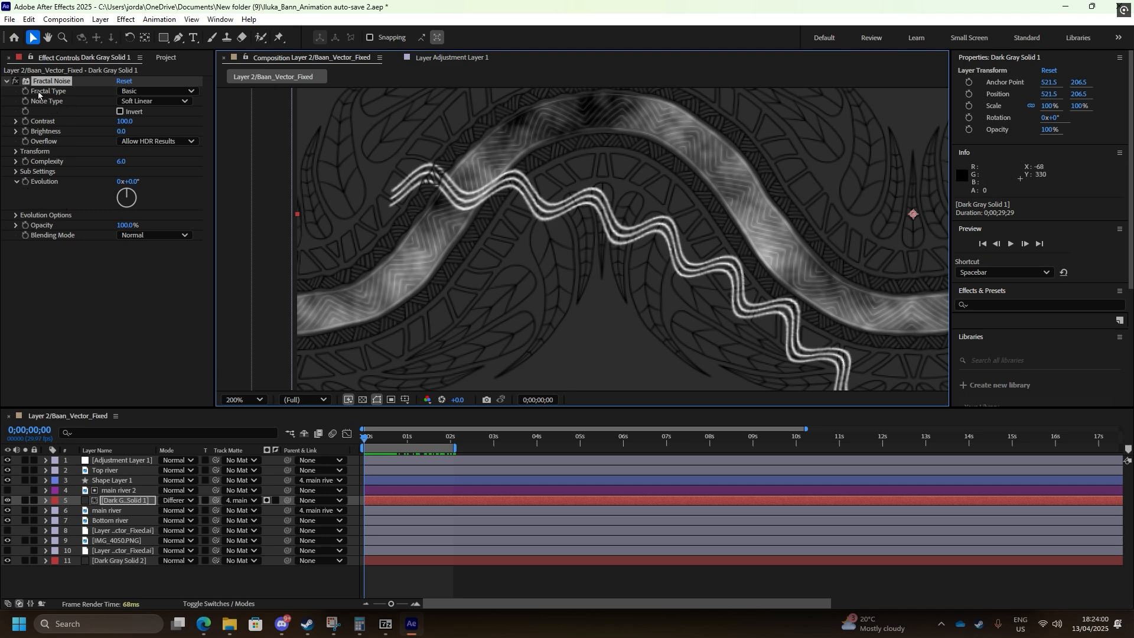
{"action": "left_click", "coordinate": [162, 91]}
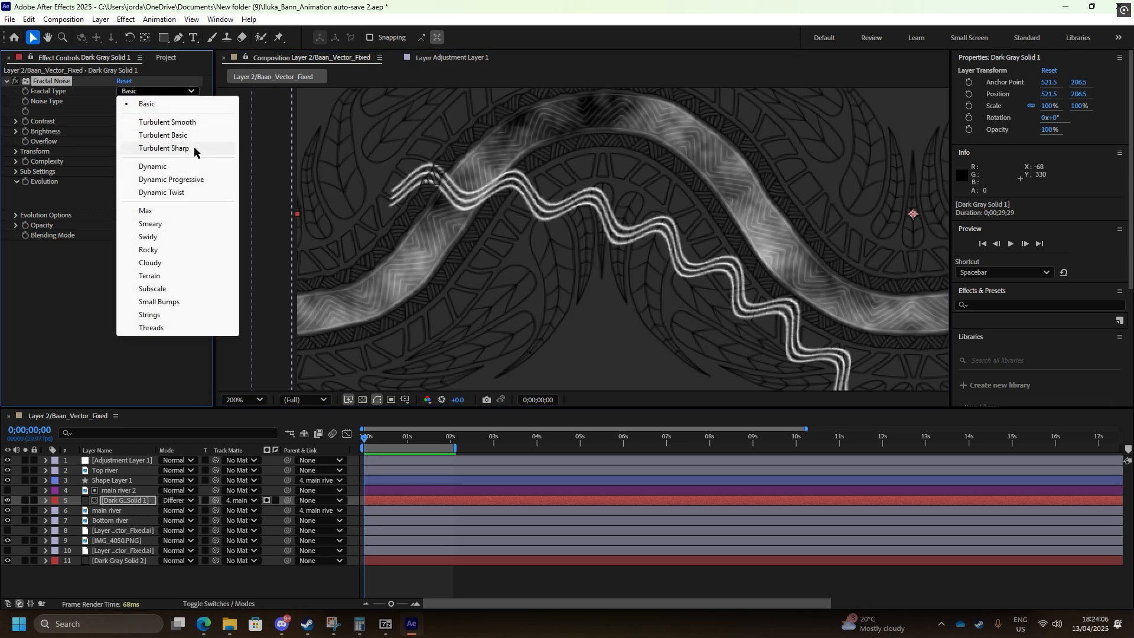
{"action": "left_click", "coordinate": [188, 123]}
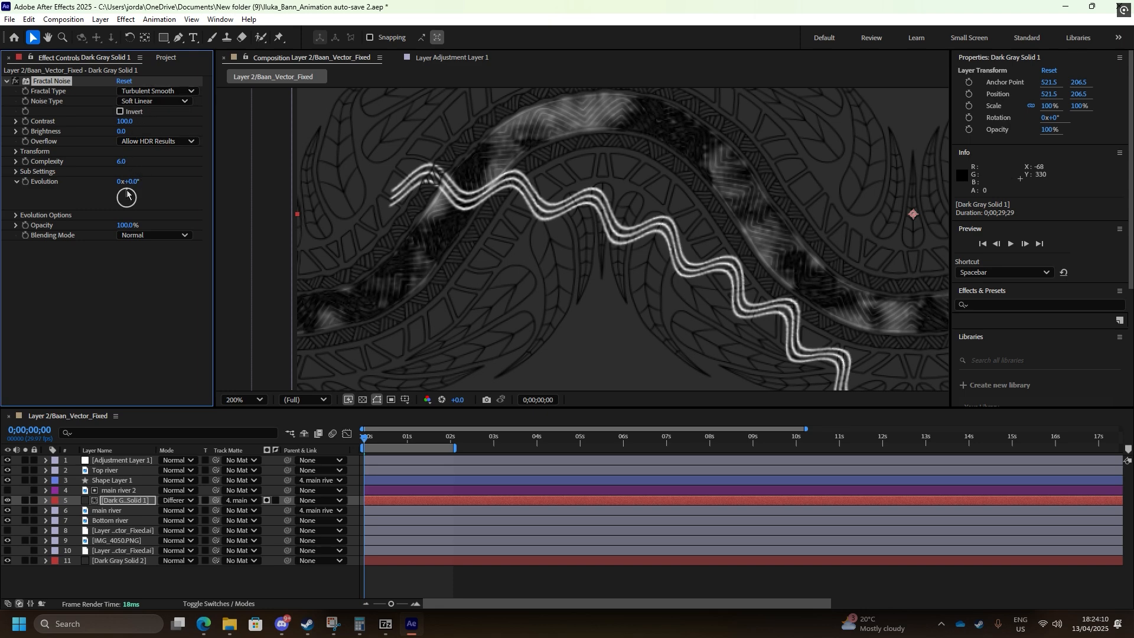
{"action": "mouse_move", "coordinate": [126, 194]}
{"action": "left_mouse_down"}
{"action": "mouse_move", "coordinate": [142, 204]}
{"action": "mouse_move", "coordinate": [118, 207]}
{"action": "mouse_move", "coordinate": [133, 186]}
{"action": "mouse_move", "coordinate": [191, 222]}
{"action": "mouse_move", "coordinate": [121, 189]}
{"action": "mouse_move", "coordinate": [123, 155]}
{"action": "mouse_move", "coordinate": [145, 178]}
{"action": "mouse_move", "coordinate": [151, 142]}
{"action": "mouse_move", "coordinate": [121, 195]}
{"action": "mouse_move", "coordinate": [126, 182]}
{"action": "mouse_move", "coordinate": [115, 184]}
{"action": "left_mouse_up"}
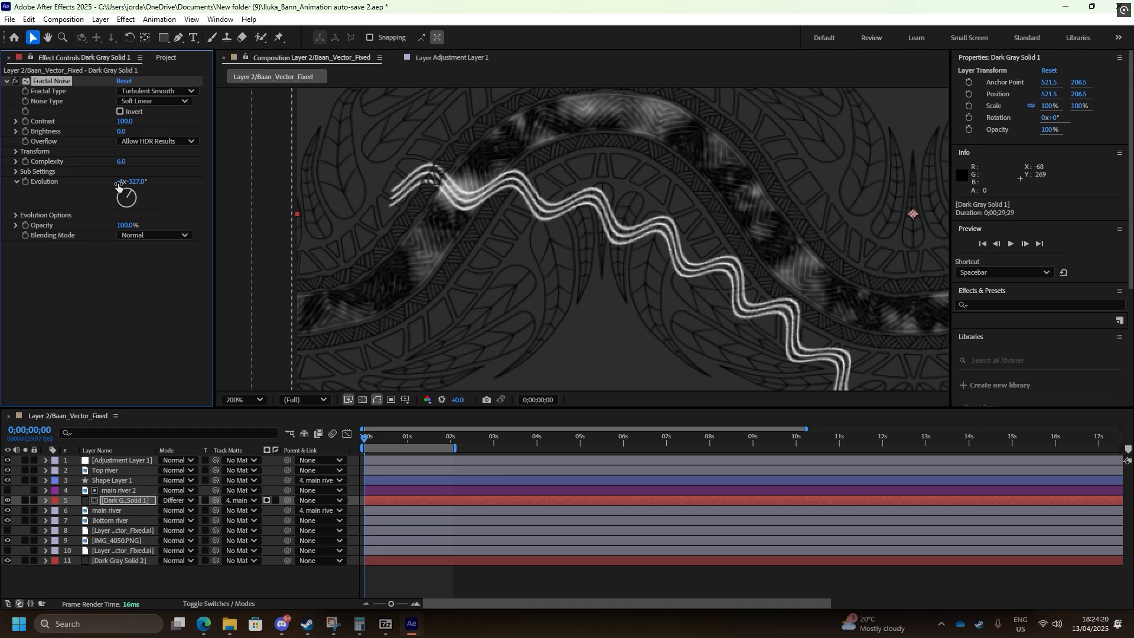
{"action": "scroll", "coordinate": [150, 91], "scroll_direction": "up", "scroll_amount": 1}
Set the fractal type to Turbulent Smooth and keyframe Evolution from 0x+0.0° at 0;00;00;00 to 1x+0.0° at 0;00;02;02
{"action": "left_click", "coordinate": [157, 91]}
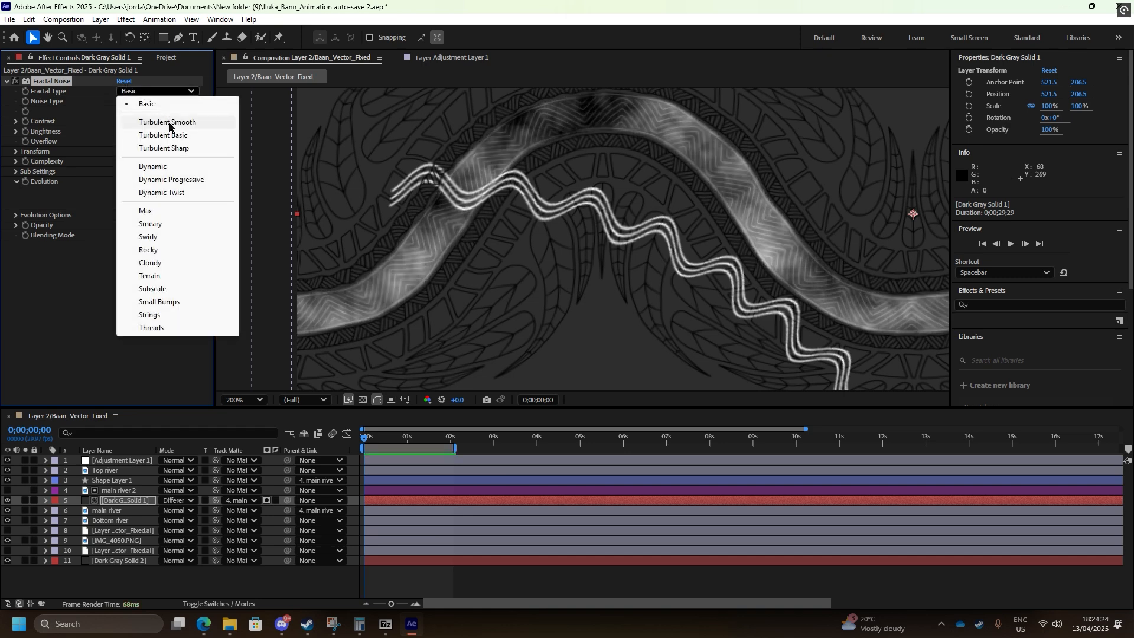
{"action": "left_click", "coordinate": [169, 123]}
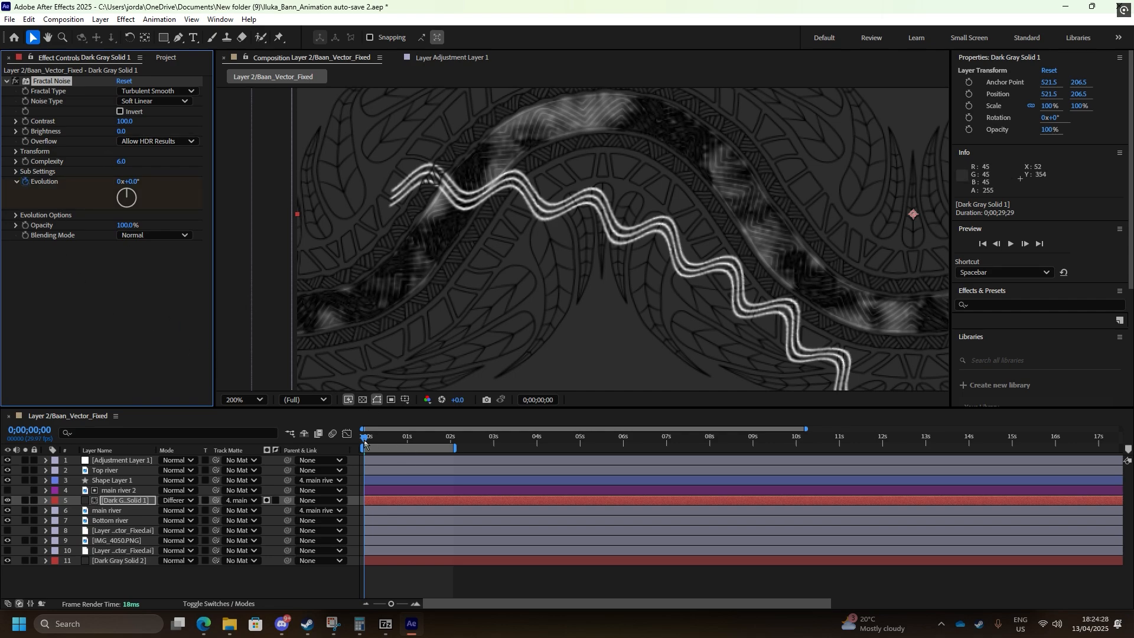
{"action": "left_click_drag", "start_coordinate": [365, 437], "coordinate": [456, 432]}
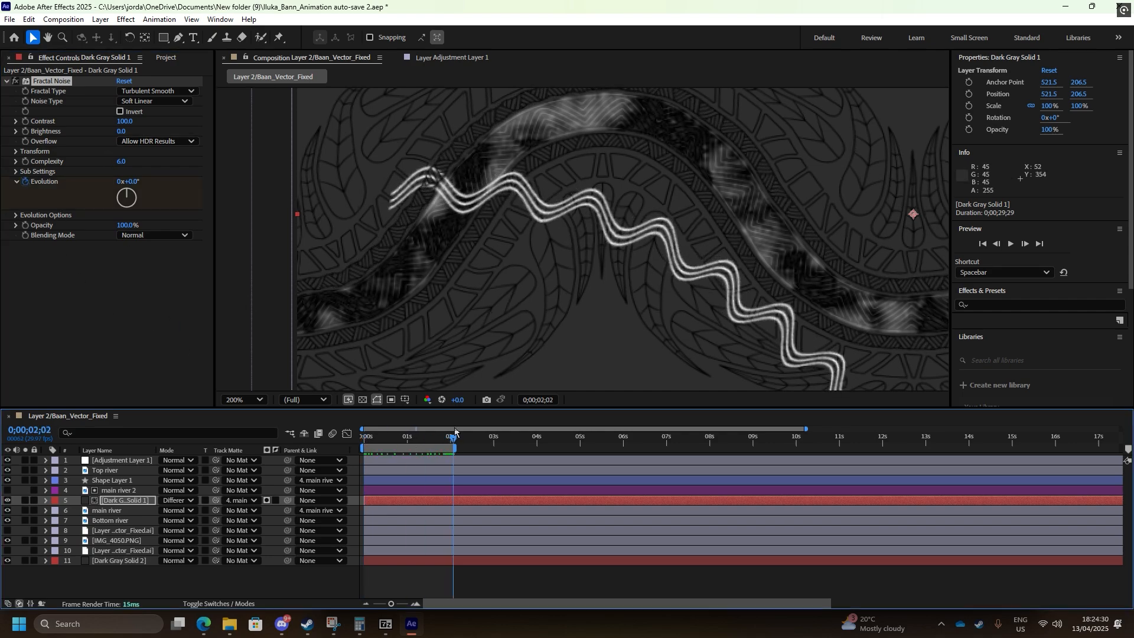
{"action": "left_click_drag", "start_coordinate": [118, 181], "coordinate": [122, 189]}
{"action": "left_click", "coordinate": [122, 183]}
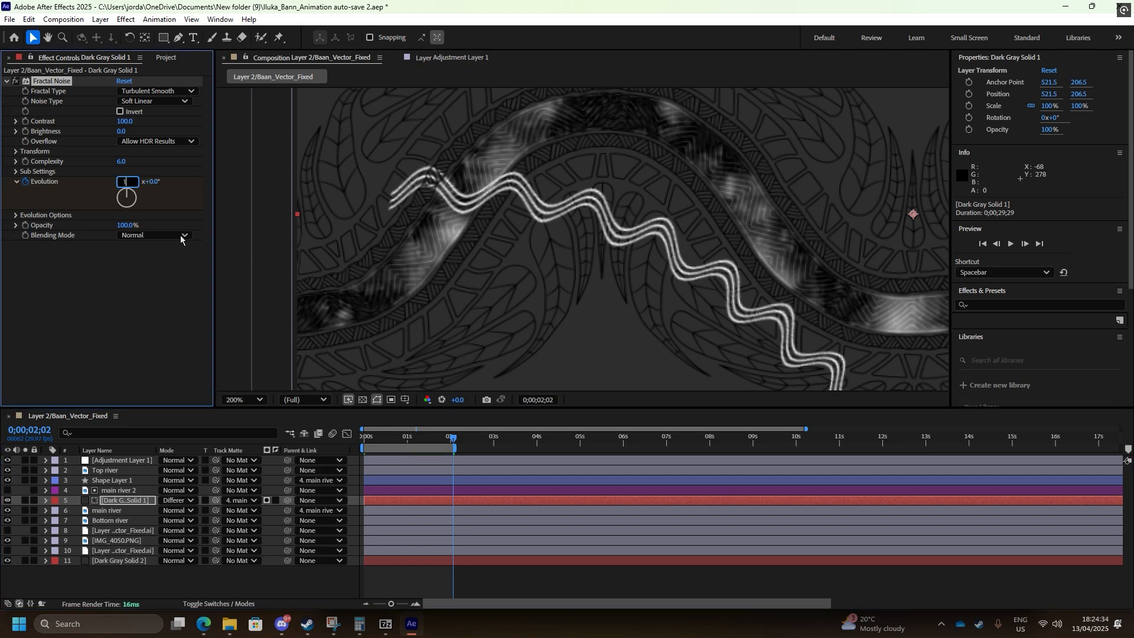
{"action": "key", "text": "Return"}
Play the composition from the first frame to review the Evolution animation of the noise
{"action": "left_click_drag", "start_coordinate": [456, 438], "coordinate": [334, 437]}
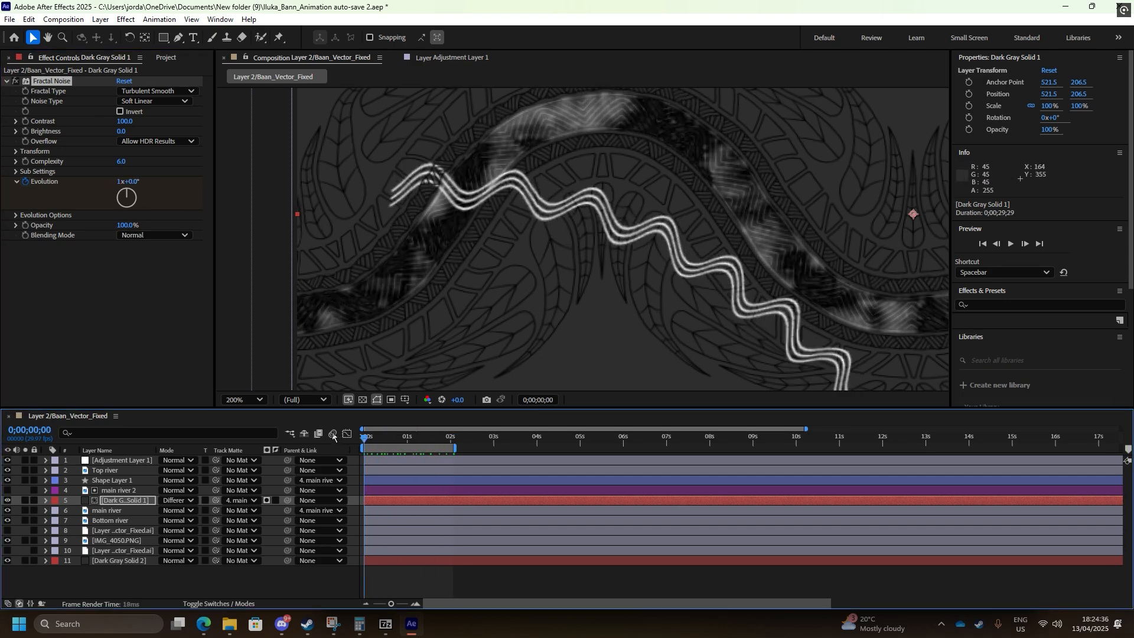
{"action": "key", "text": "space"}
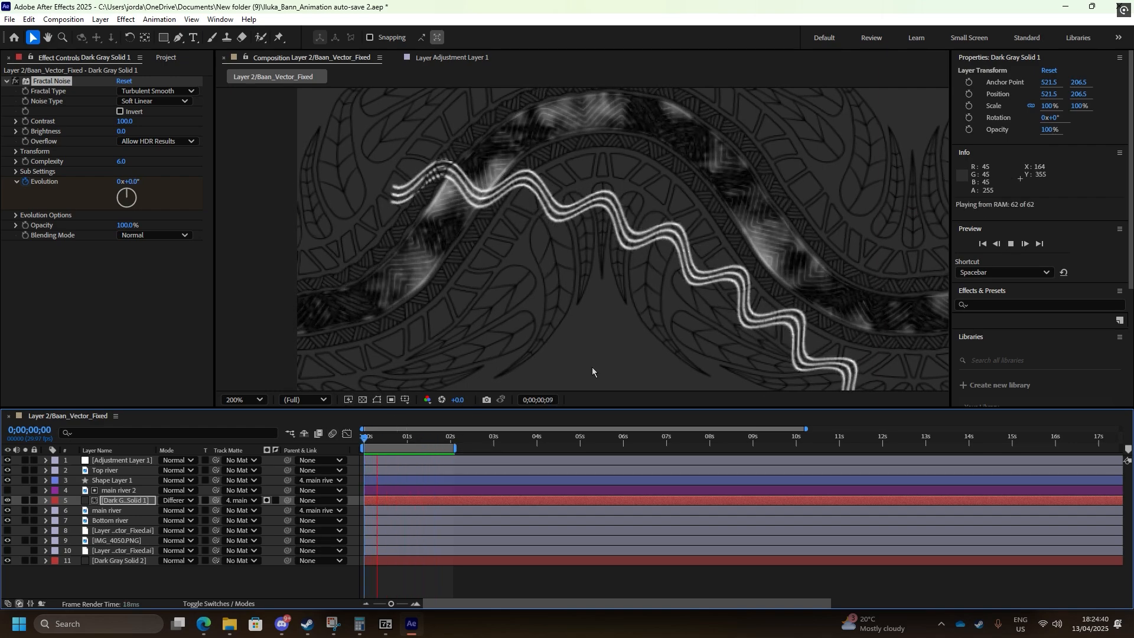
{"action": "key", "text": "space"}
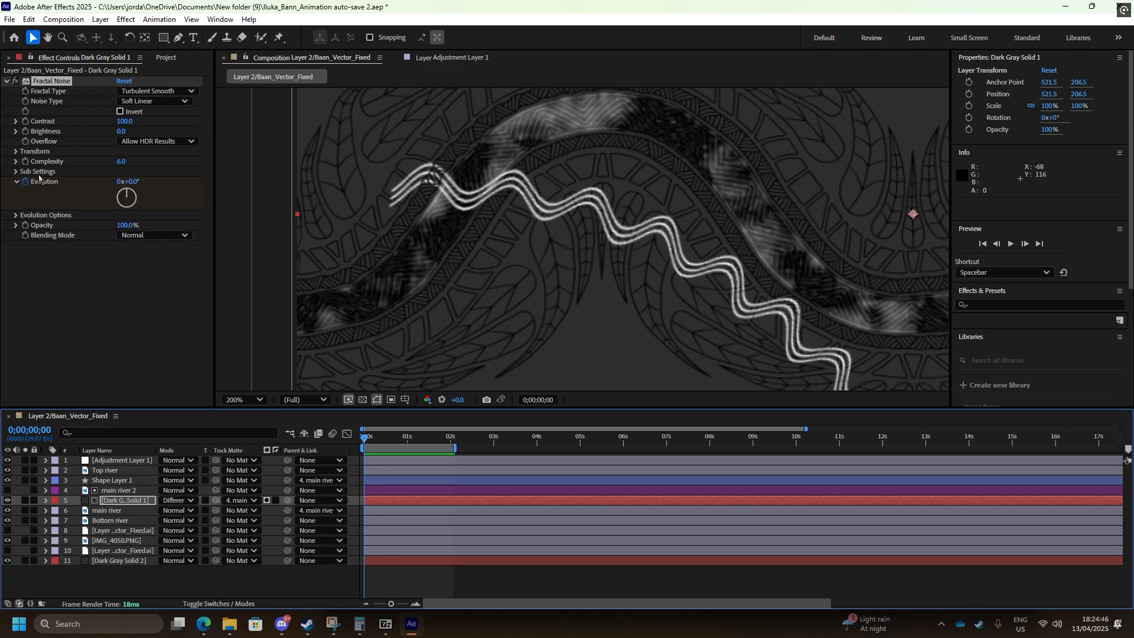
Set the horizontal value of the noise's Offset Turbulence to 0 and keyframe it at 0;00;00;00
{"action": "left_click", "coordinate": [16, 152]}
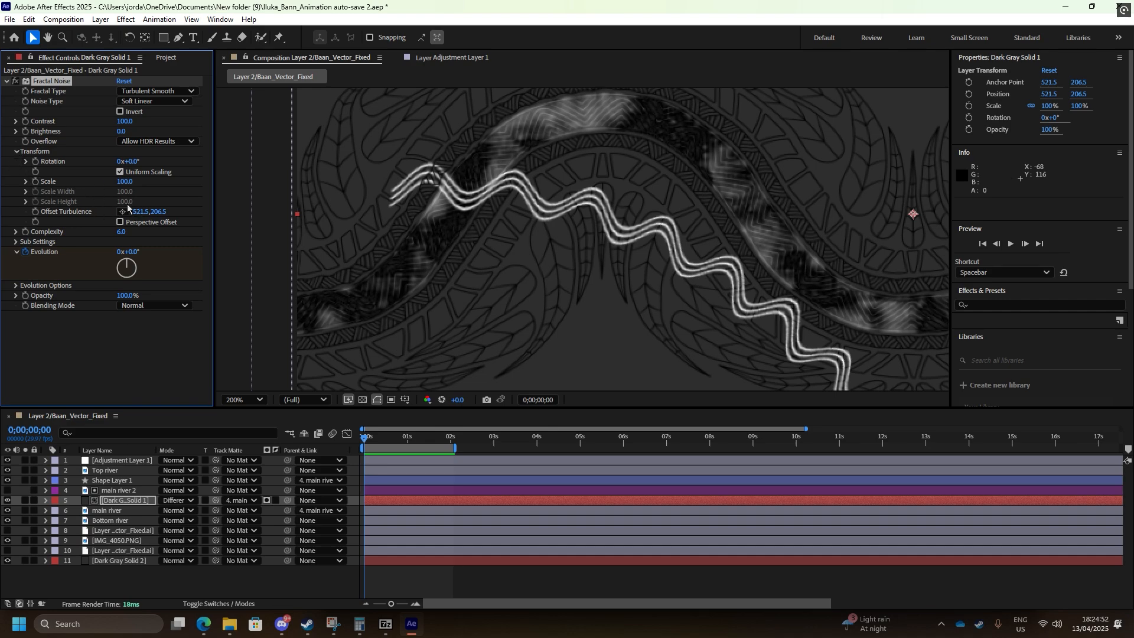
{"action": "left_click_drag", "start_coordinate": [139, 212], "coordinate": [134, 236]}
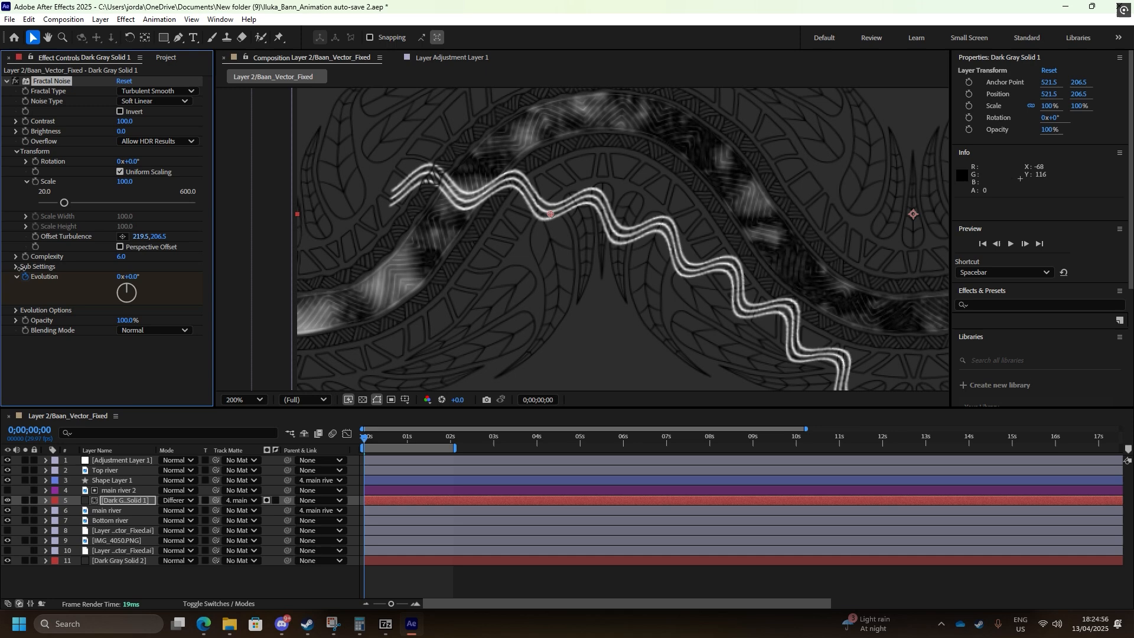
{"action": "left_click", "coordinate": [135, 237]}
{"action": "type", "text": "0"}
{"action": "key", "text": "Return"}
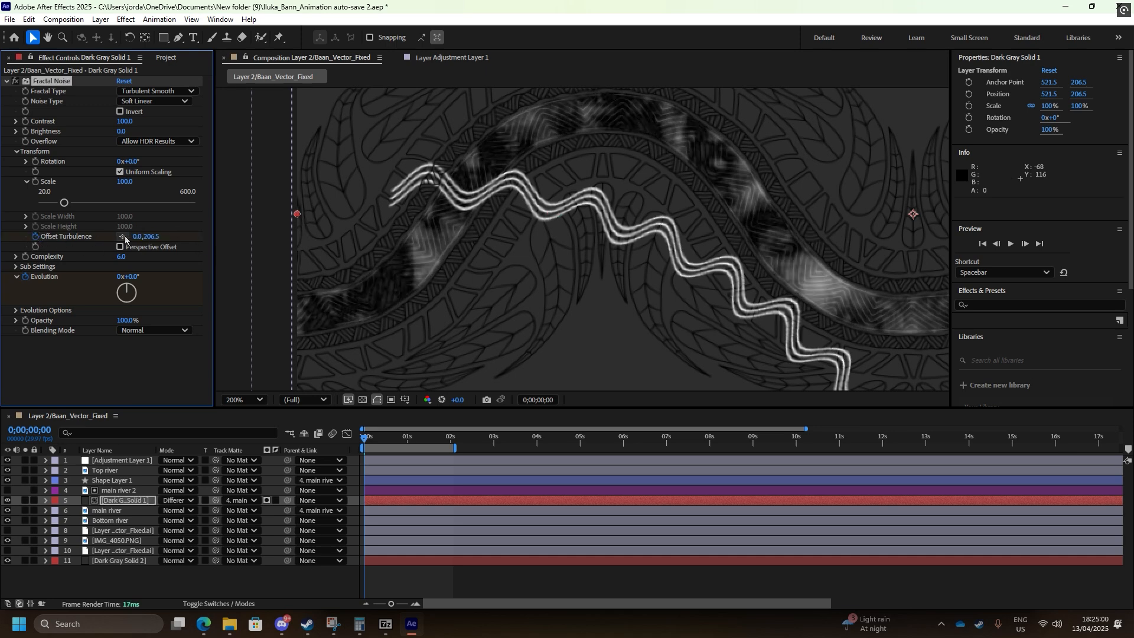
Experiment with the horizontal value of the noise's Offset Turbulence, shifting it as far as 522
{"action": "left_click_drag", "start_coordinate": [134, 238], "coordinate": [351, 194]}
{"action": "key", "text": "h"}
{"action": "left_click_drag", "start_coordinate": [687, 217], "coordinate": [216, 237]}
{"action": "key", "text": "v"}
{"action": "left_click_drag", "start_coordinate": [142, 236], "coordinate": [170, 246]}
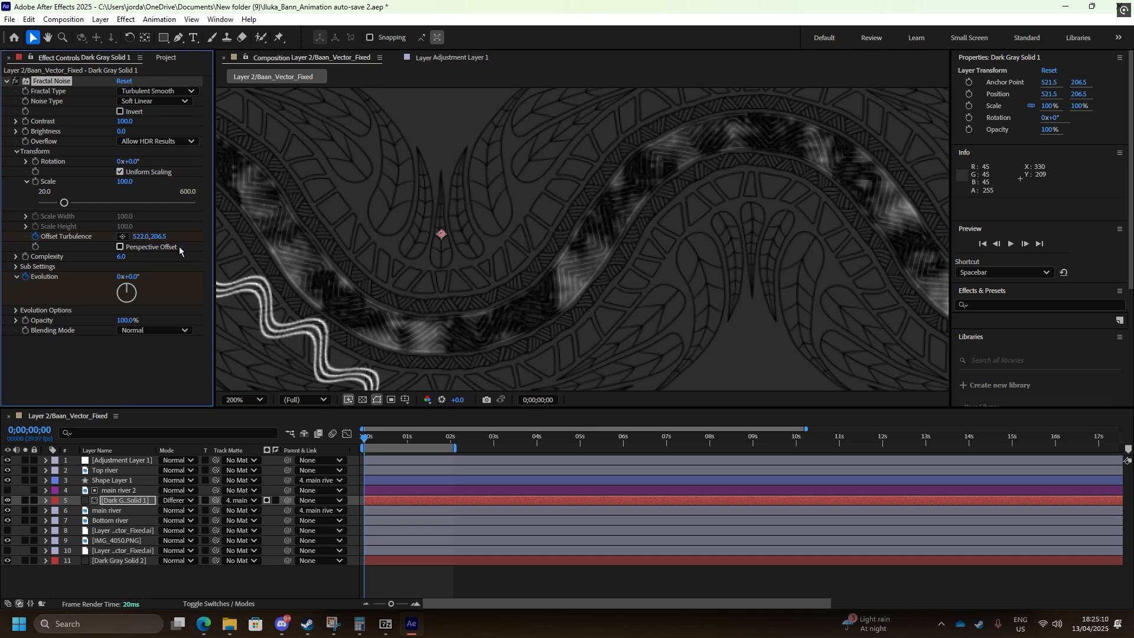
Set the noise's horizontal Offset Turbulence to 0 at the first frame and keyframe it at 500 at 0;00;02;02
{"action": "left_click", "coordinate": [141, 236]}
{"action": "type", "text": "0"}
{"action": "key", "text": "Return"}
{"action": "left_click_drag", "start_coordinate": [373, 436], "coordinate": [454, 437]}
{"action": "left_click", "coordinate": [143, 236]}
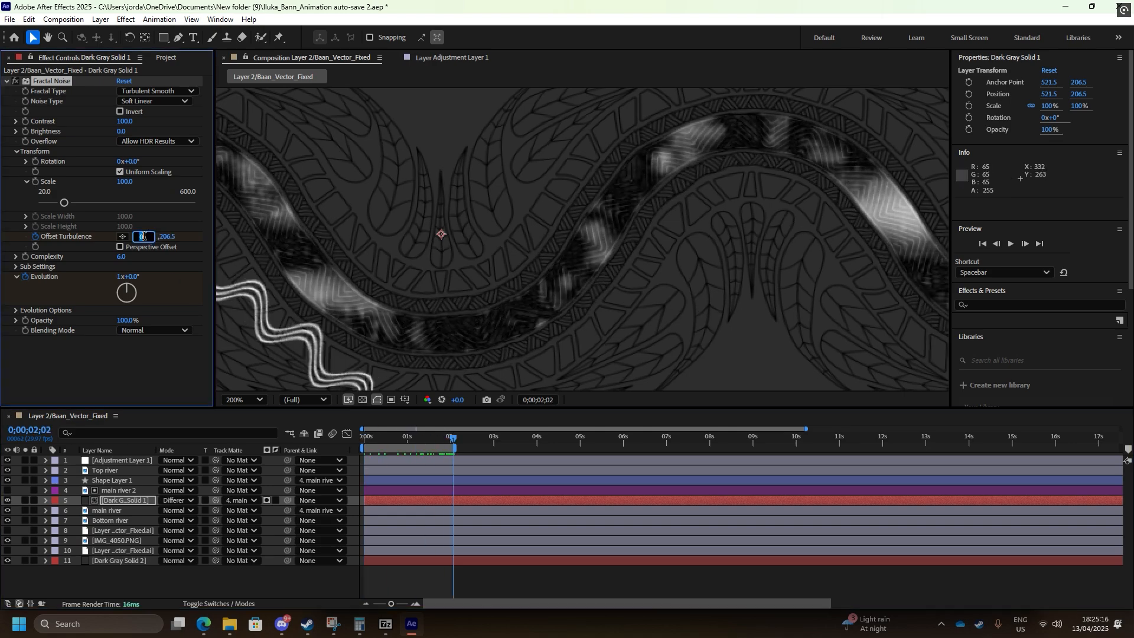
{"action": "type", "text": "500"}
{"action": "key", "text": "Return"}
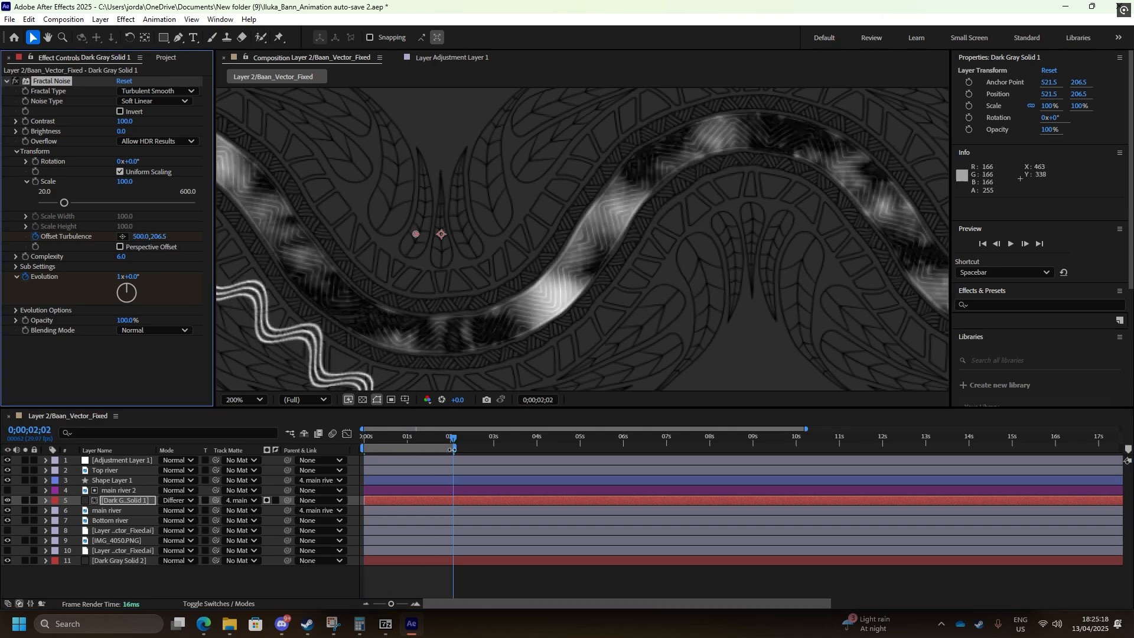
Play the whole artwork from the first frame to review the Offset Turbulence motion, ending back on the first frame
{"action": "left_click", "coordinate": [324, 440]}
{"action": "key", "text": "Home"}
{"action": "scroll", "coordinate": [426, 258], "scroll_direction": "down", "scroll_amount": 6}
{"action": "scroll", "coordinate": [605, 256], "scroll_direction": "up", "scroll_amount": 2}
{"action": "left_click_drag", "start_coordinate": [425, 258], "coordinate": [350, 236]}
{"action": "scroll", "coordinate": [777, 243], "scroll_direction": "up", "scroll_amount": 3}
{"action": "left_click_drag", "start_coordinate": [739, 234], "coordinate": [99, 244]}
{"action": "left_click_drag", "start_coordinate": [591, 248], "coordinate": [492, 248]}
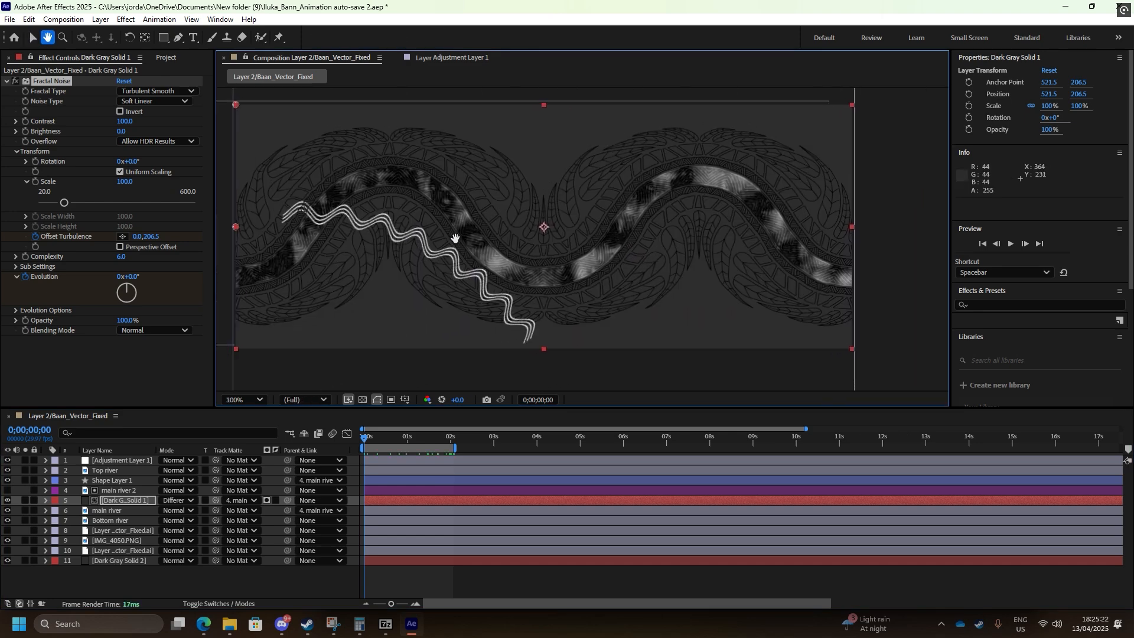
{"action": "key", "text": "space"}
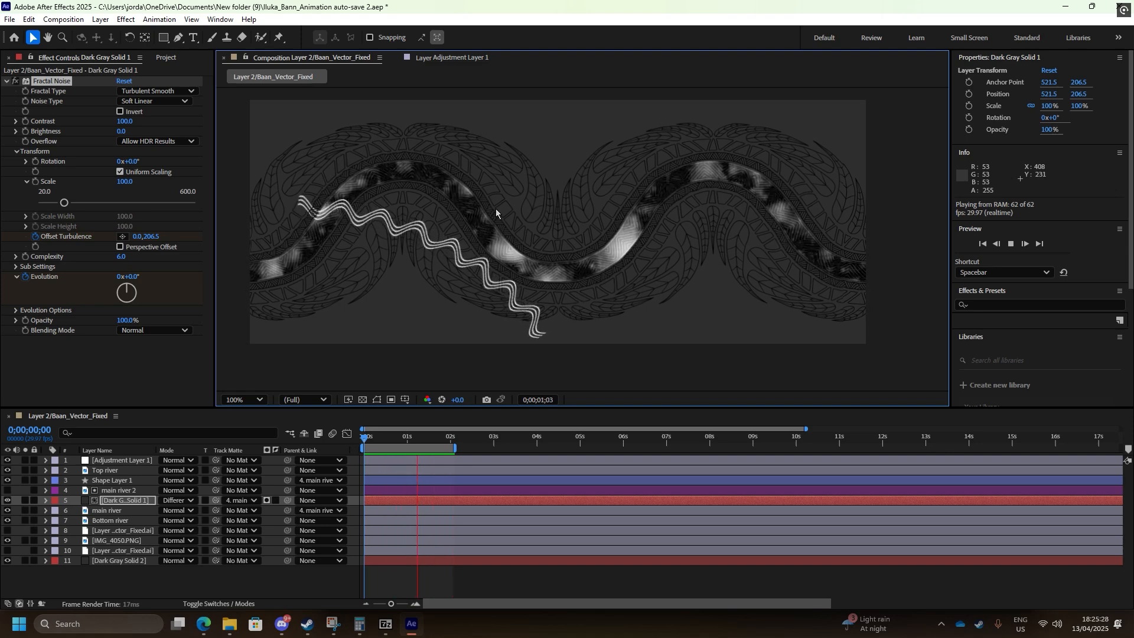
{"action": "key", "text": "space"}
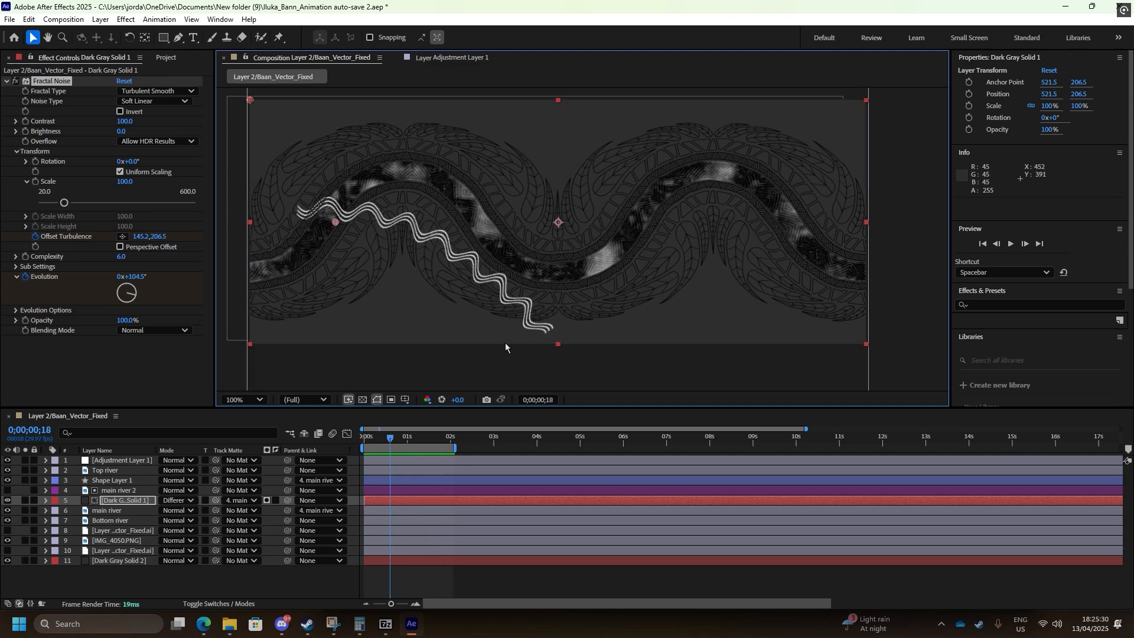
{"action": "left_click", "coordinate": [371, 440]}
{"action": "left_click_drag", "start_coordinate": [371, 440], "coordinate": [364, 440]}
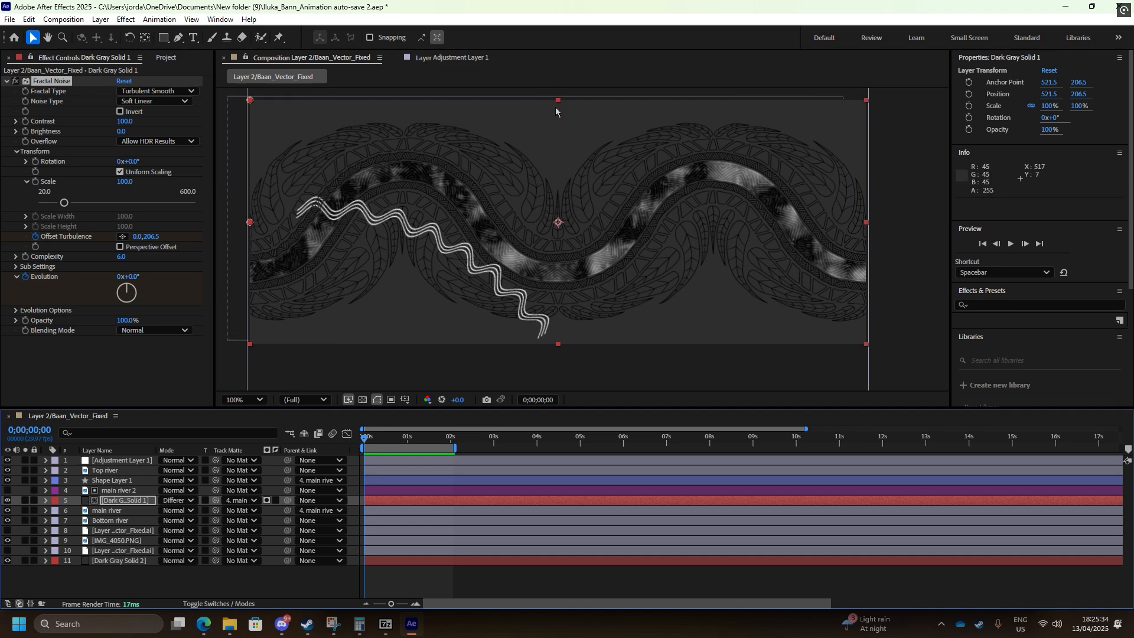
{"action": "left_click_drag", "start_coordinate": [563, 265], "coordinate": [576, 302]}
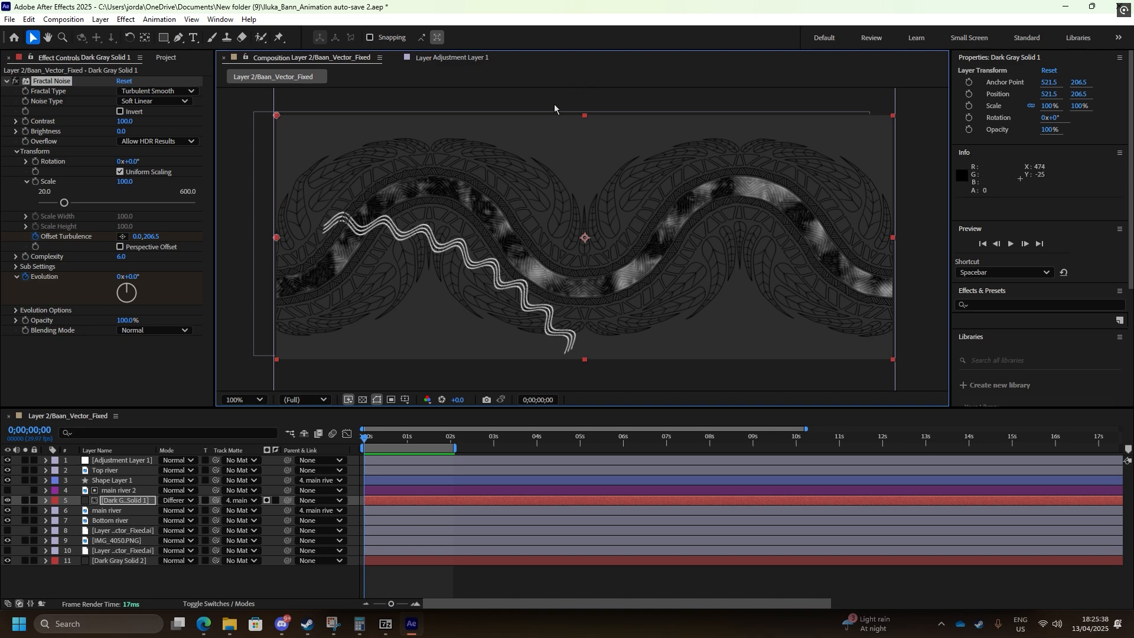
{"action": "left_click_drag", "start_coordinate": [493, 302], "coordinate": [521, 242]}
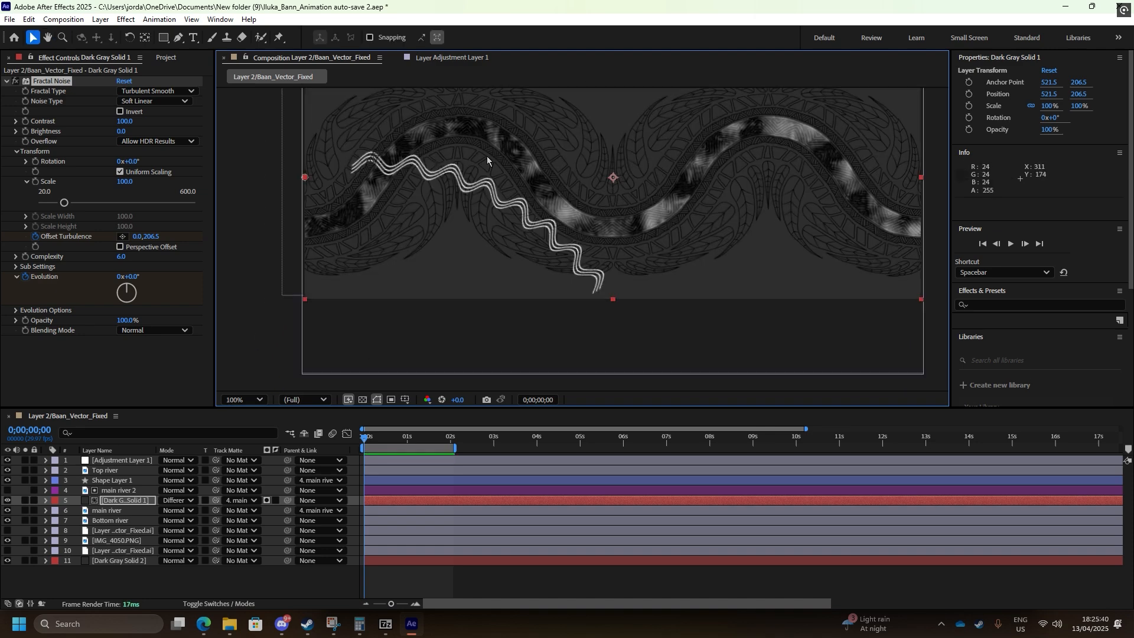
{"action": "left_click_drag", "start_coordinate": [788, 202], "coordinate": [822, 338]}
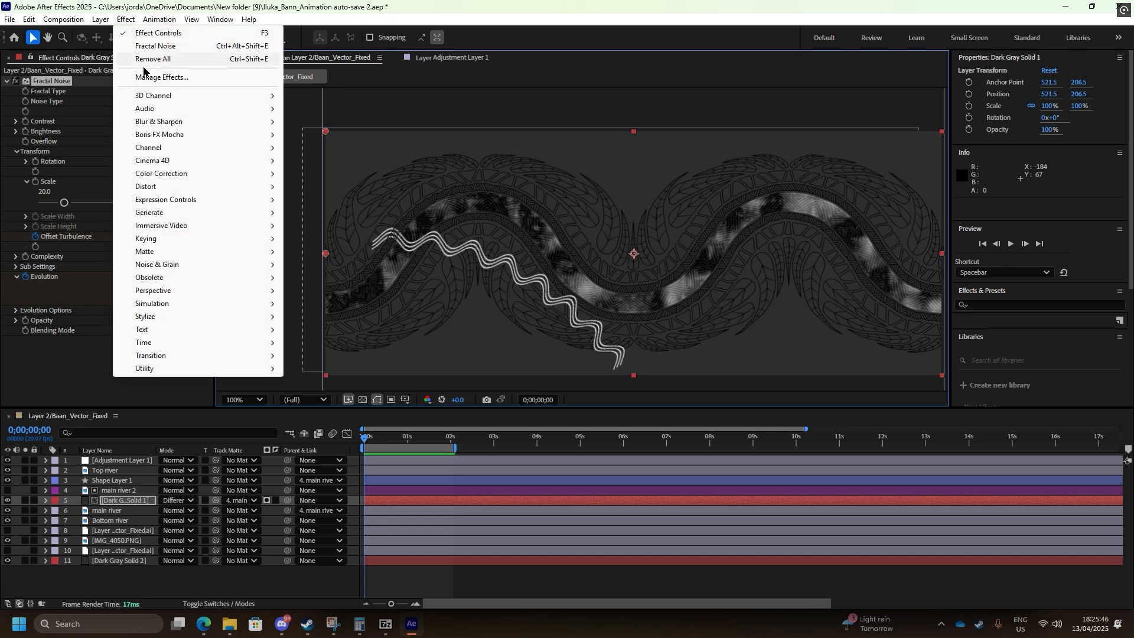
Try the CC Power Pin distortion effect on the noise solid and undo it
{"action": "mouse_move", "coordinate": [159, 187]}
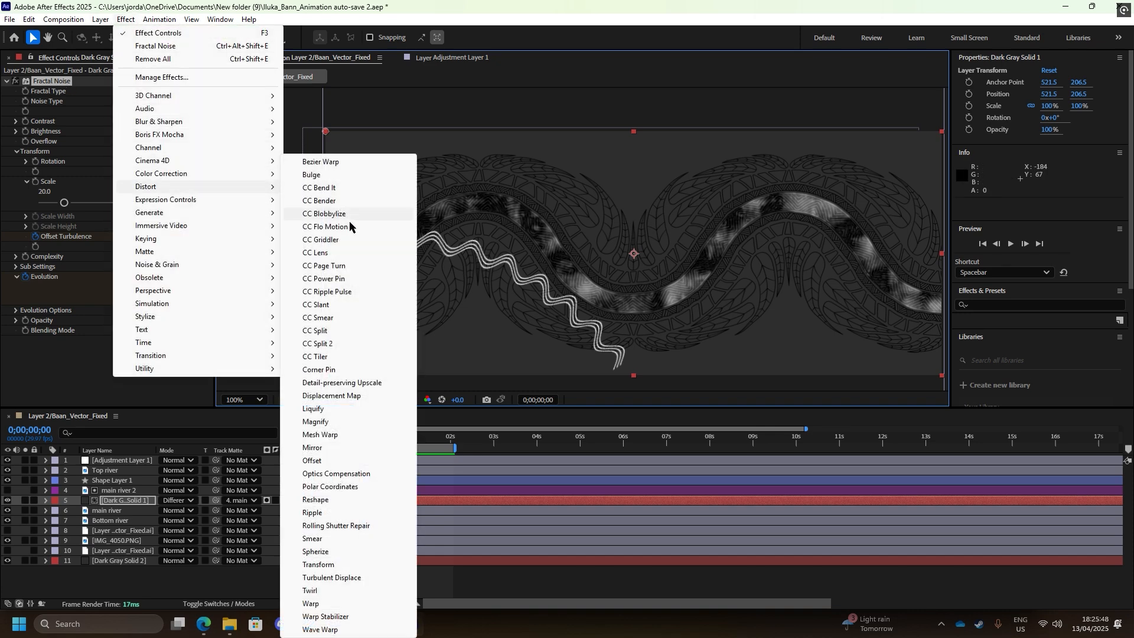
{"action": "left_click", "coordinate": [362, 282]}
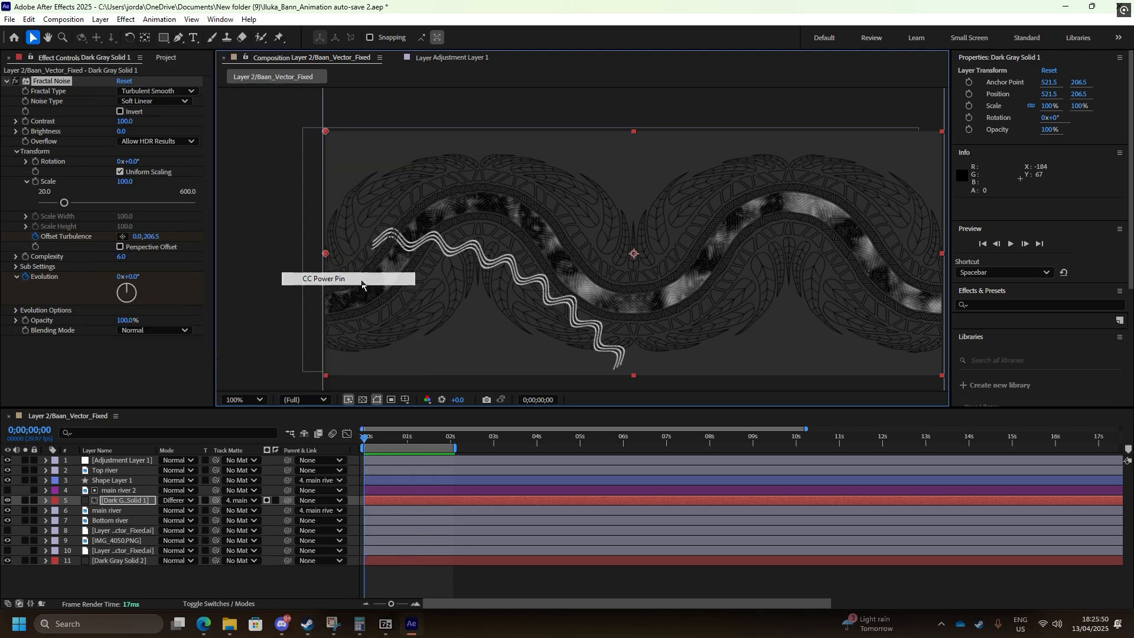
{"action": "left_click_drag", "start_coordinate": [422, 243], "coordinate": [367, 212]}
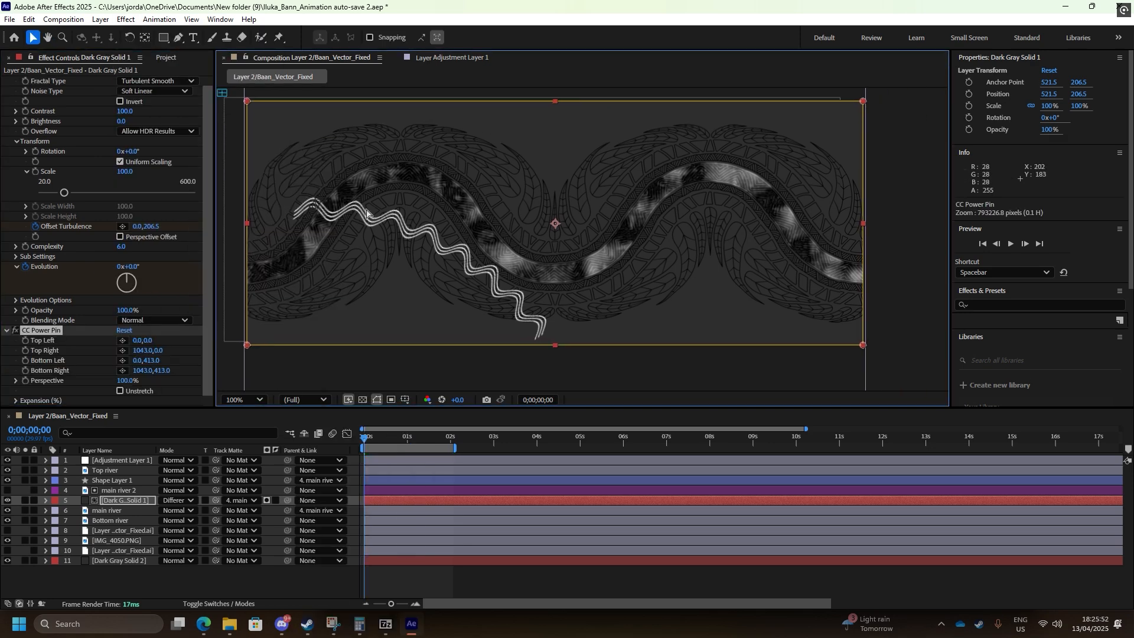
{"action": "key", "text": "ctrl+z"}
Apply the Mesh Warp effect to the noise solid with 1 row and 4 columns
{"action": "left_click", "coordinate": [161, 19]}
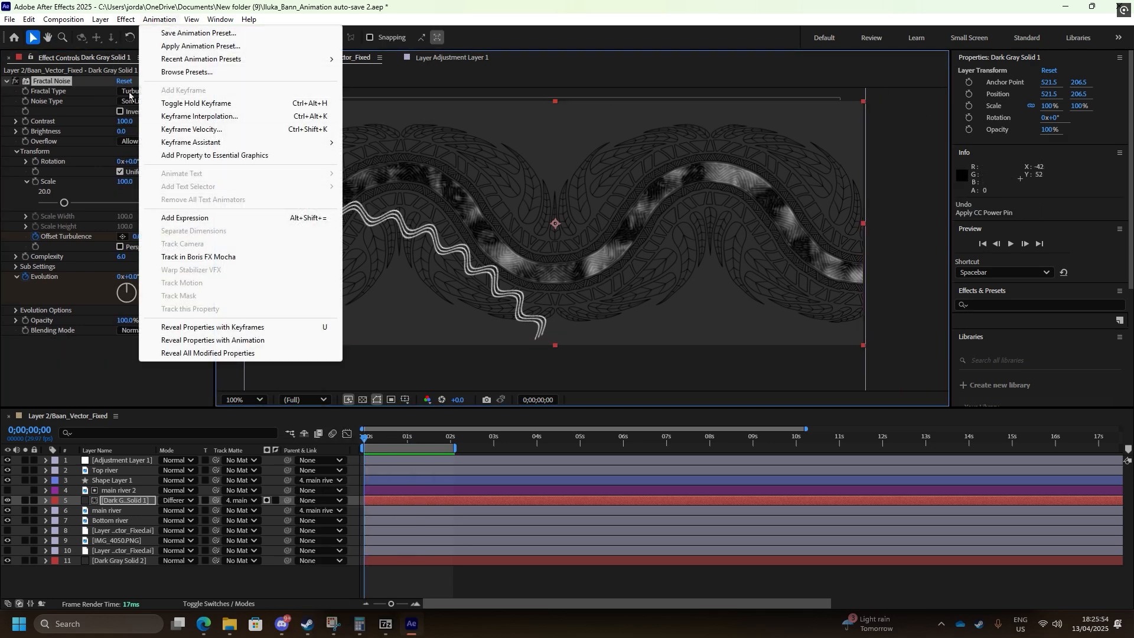
{"action": "mouse_move", "coordinate": [126, 20]}
{"action": "mouse_move", "coordinate": [158, 189]}
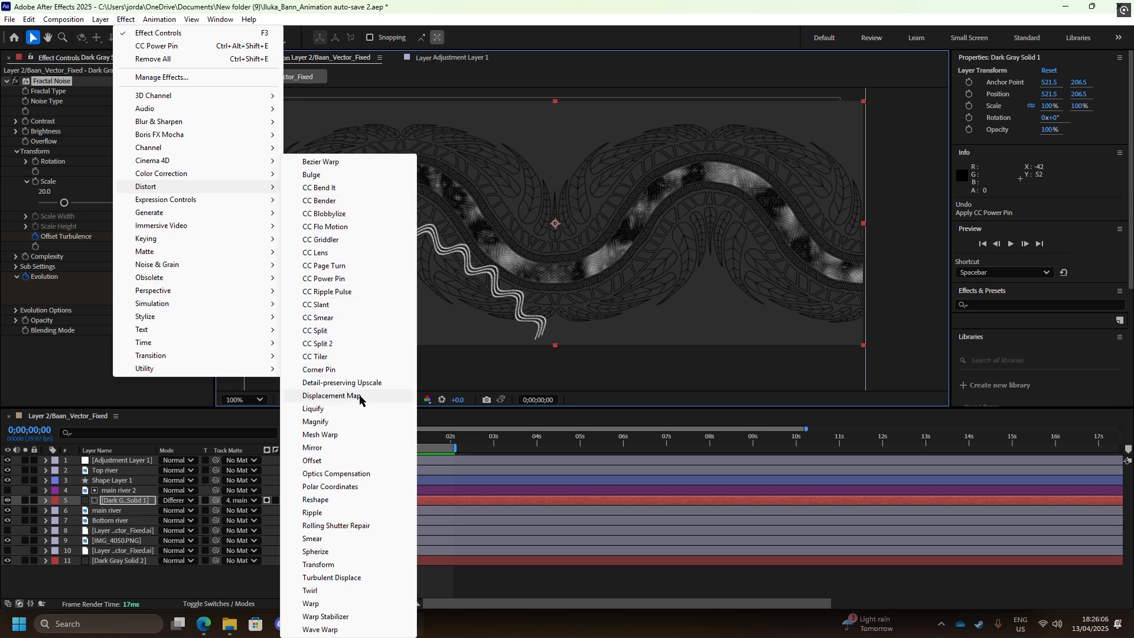
{"action": "left_click", "coordinate": [331, 434]}
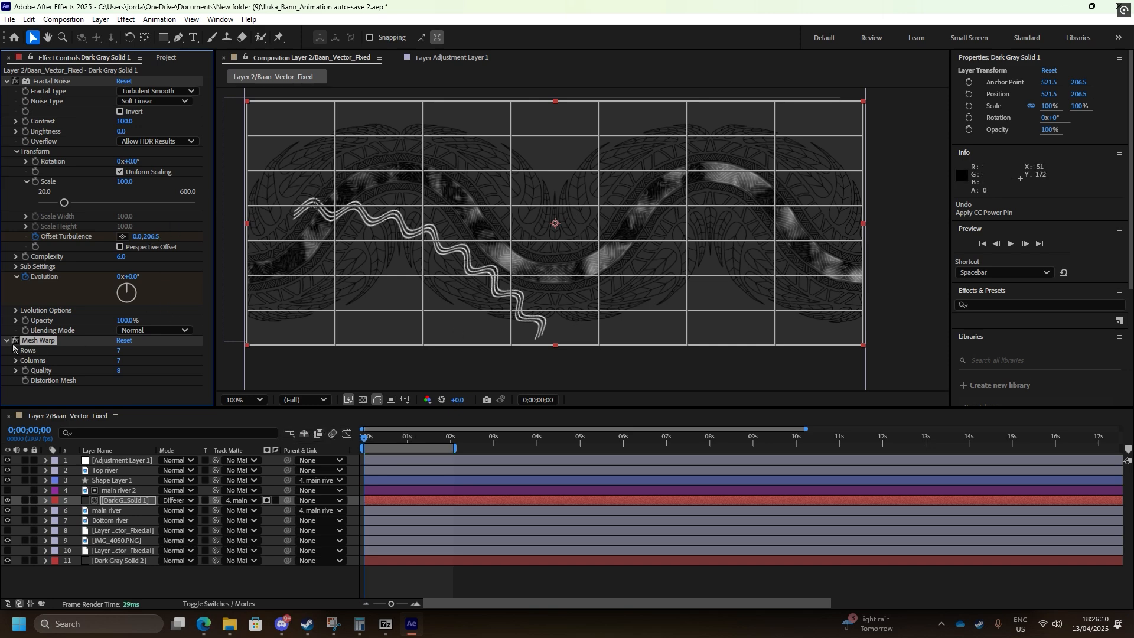
{"action": "left_click_drag", "start_coordinate": [118, 350], "coordinate": [39, 350]}
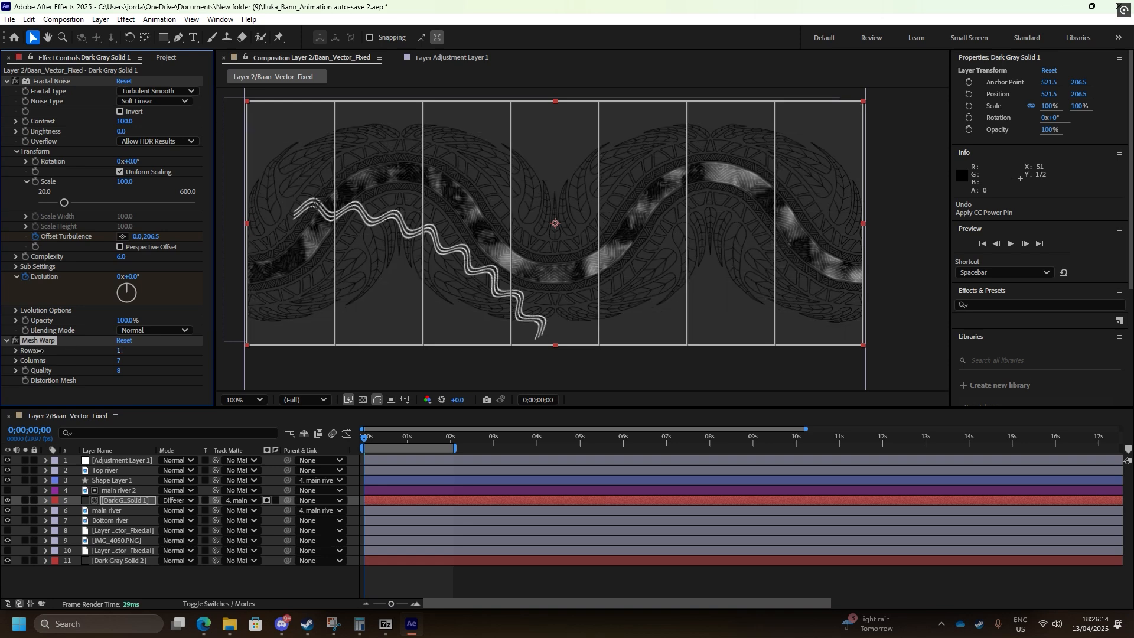
{"action": "left_click_drag", "start_coordinate": [117, 362], "coordinate": [80, 358]}
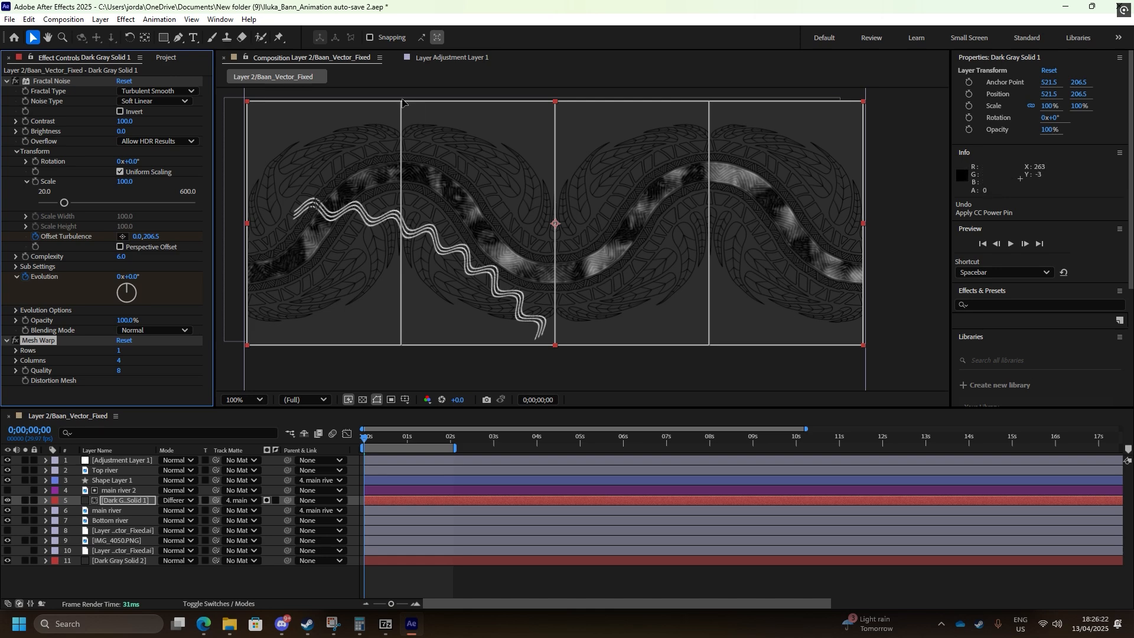
Try bending the mesh by pulling its upper crest vertices down and its lower middle vertex up, preview it, and undo the warp
{"action": "left_click_drag", "start_coordinate": [402, 102], "coordinate": [406, 159]}
{"action": "key", "text": "space"}
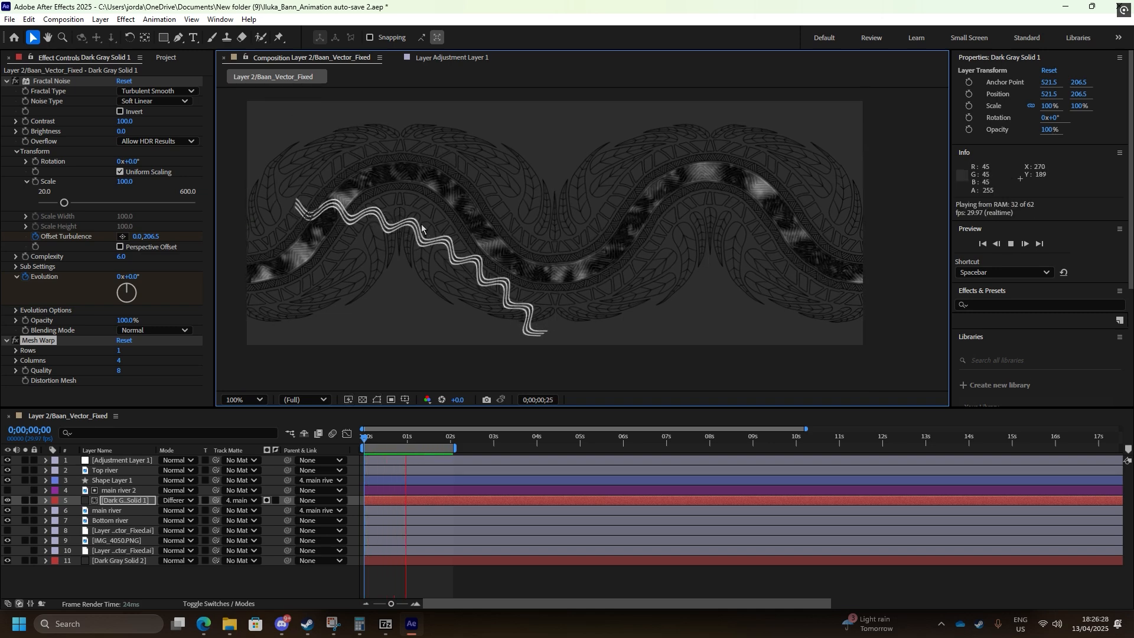
{"action": "key", "text": "space"}
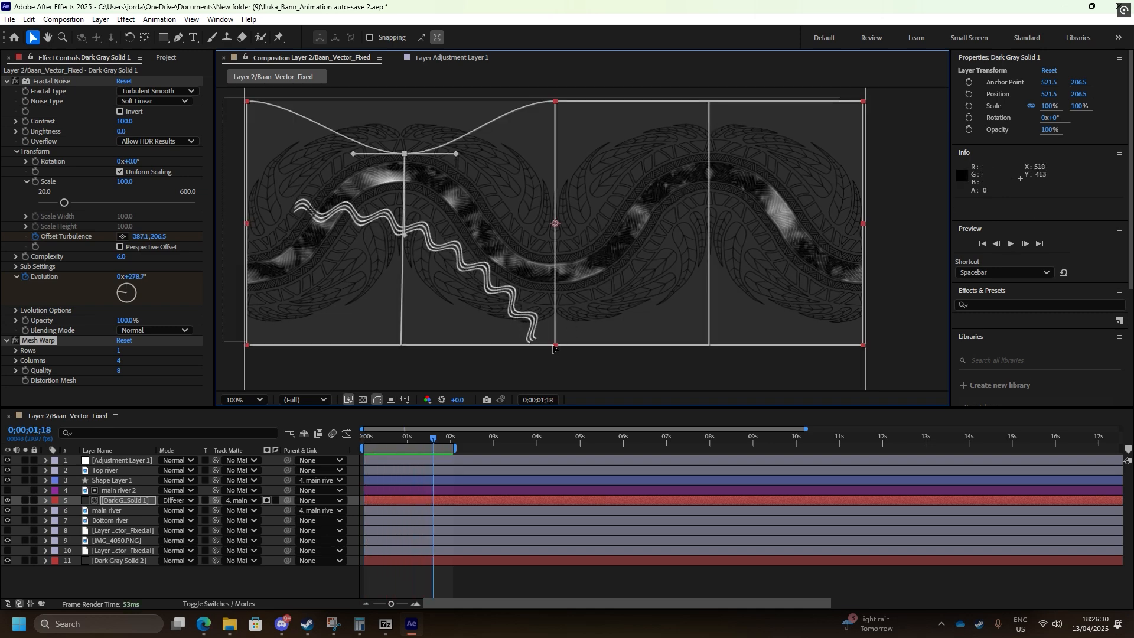
{"action": "left_click_drag", "start_coordinate": [555, 345], "coordinate": [555, 289]}
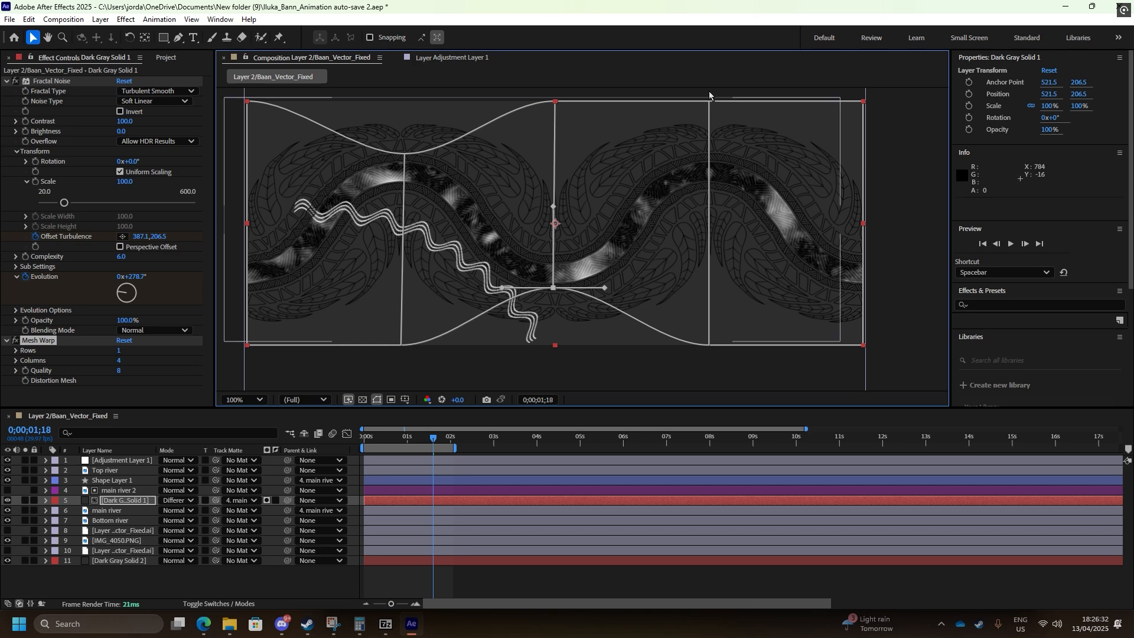
{"action": "left_click_drag", "start_coordinate": [710, 102], "coordinate": [710, 153]}
{"action": "key", "text": "space"}
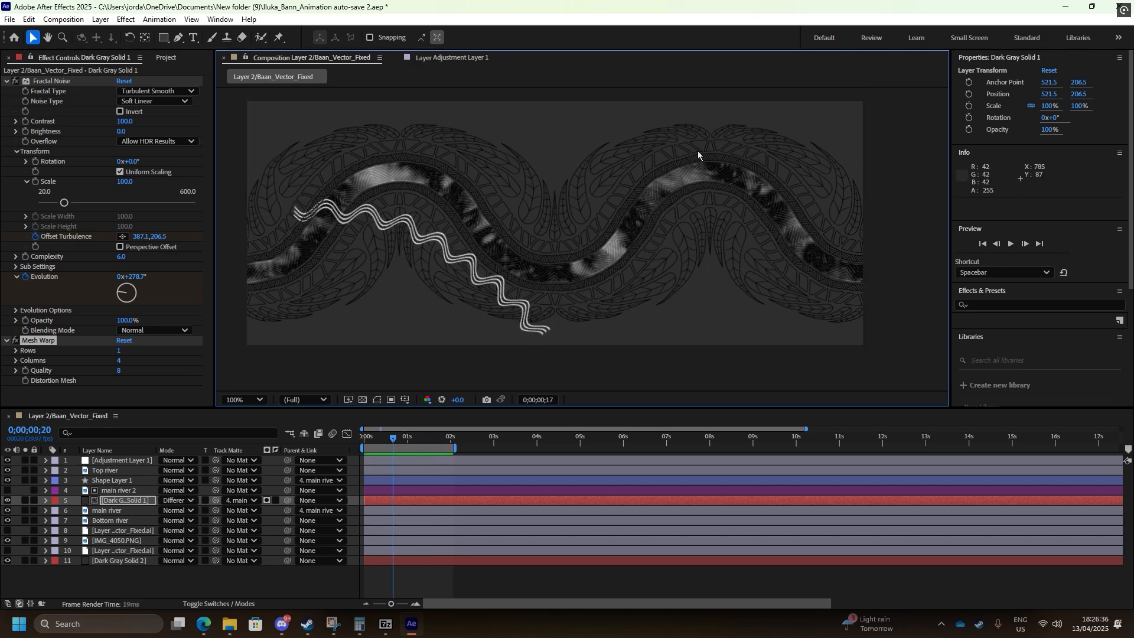
{"action": "key", "text": "space"}
{"action": "left_click", "coordinate": [404, 155]}
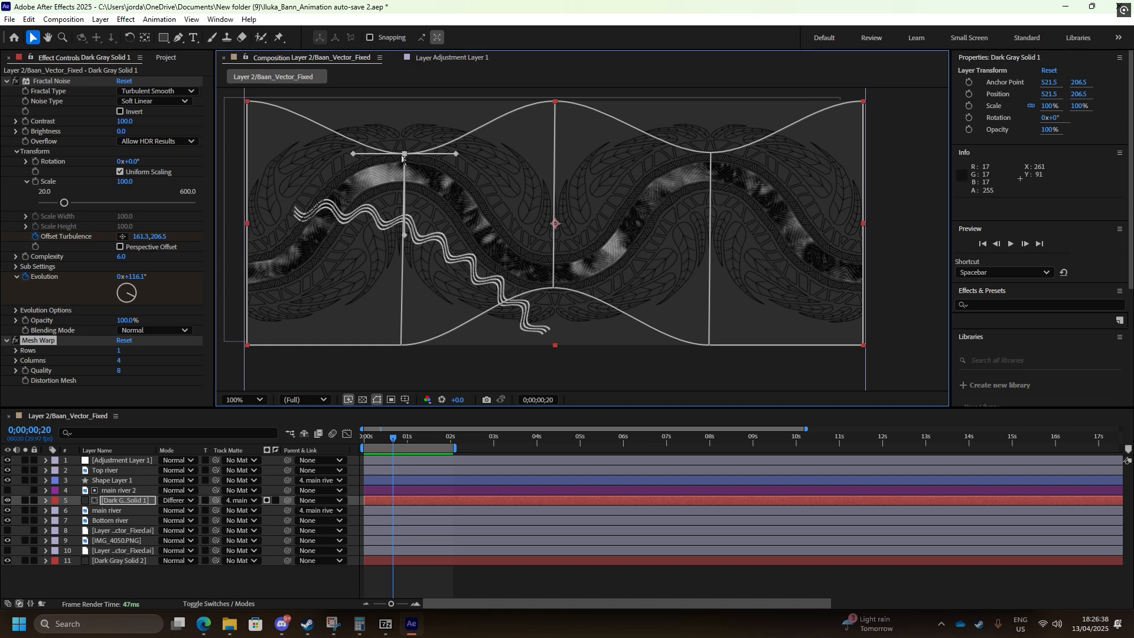
{"action": "key", "text": "Home"}
{"action": "key", "text": "ctrl+z"}
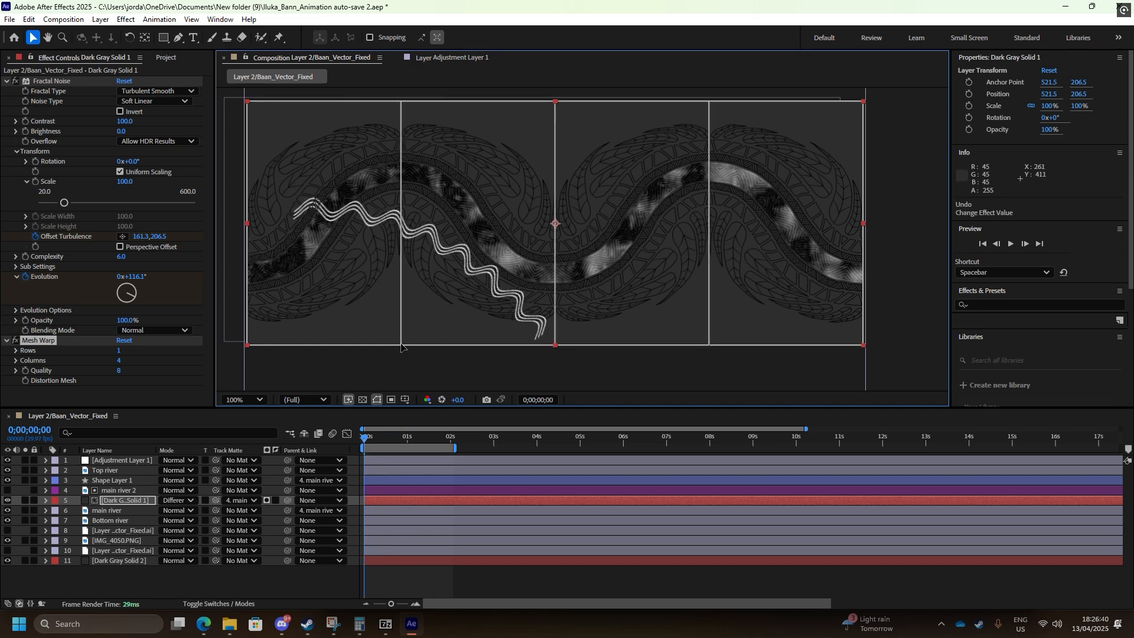
Bend the mesh along the river by raising its lower vertices beneath both crests and lowering the upper middle vertex into the trough, and preview it
{"action": "left_click_drag", "start_coordinate": [401, 346], "coordinate": [400, 182]}
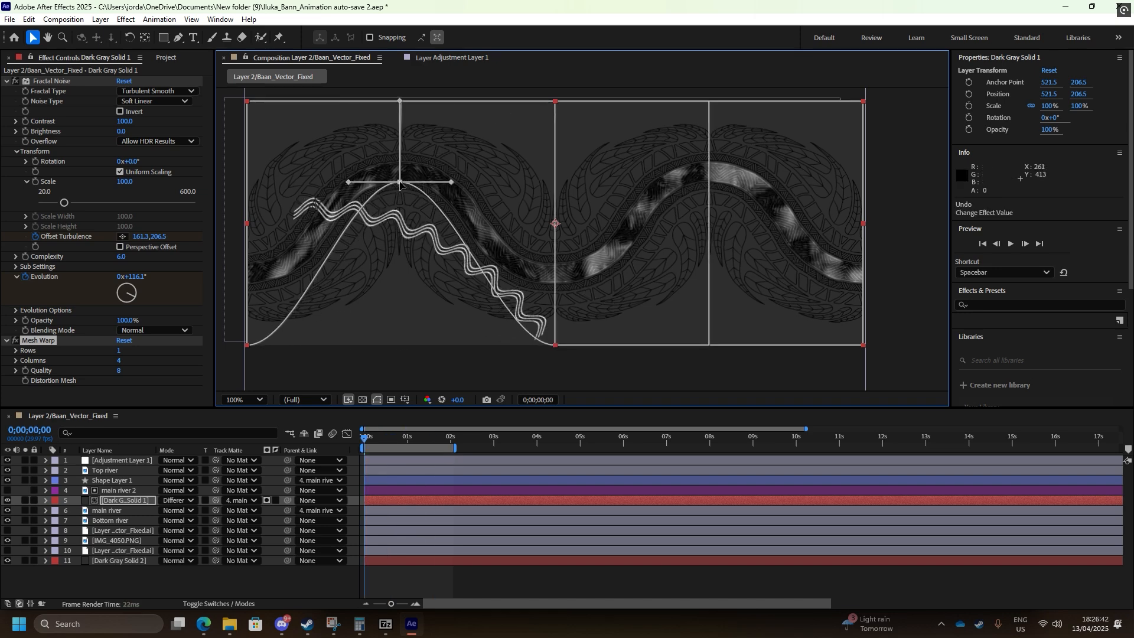
{"action": "left_click_drag", "start_coordinate": [555, 101], "coordinate": [554, 268]}
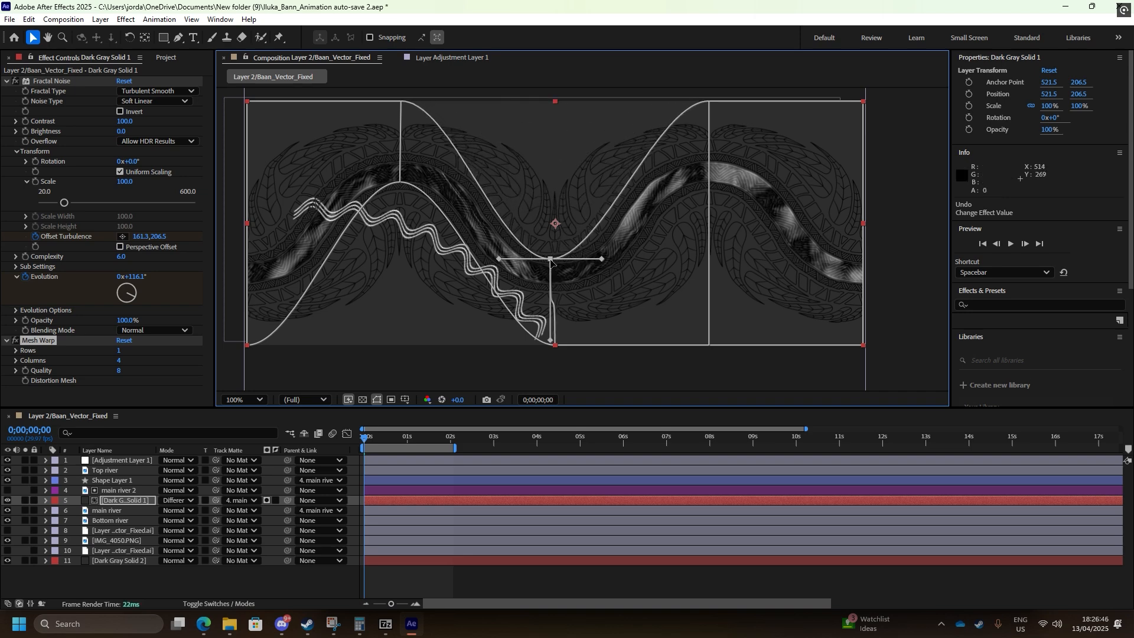
{"action": "left_click", "coordinate": [709, 345]}
{"action": "left_click_drag", "start_coordinate": [709, 346], "coordinate": [712, 184]}
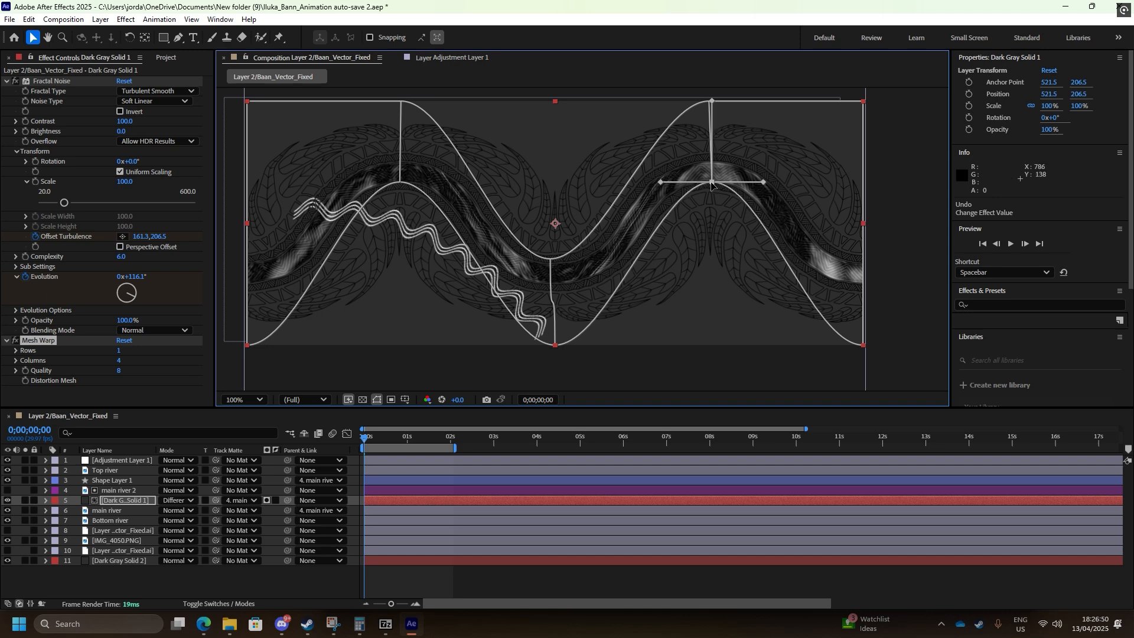
{"action": "key", "text": "space"}
{"action": "key", "text": "space"}
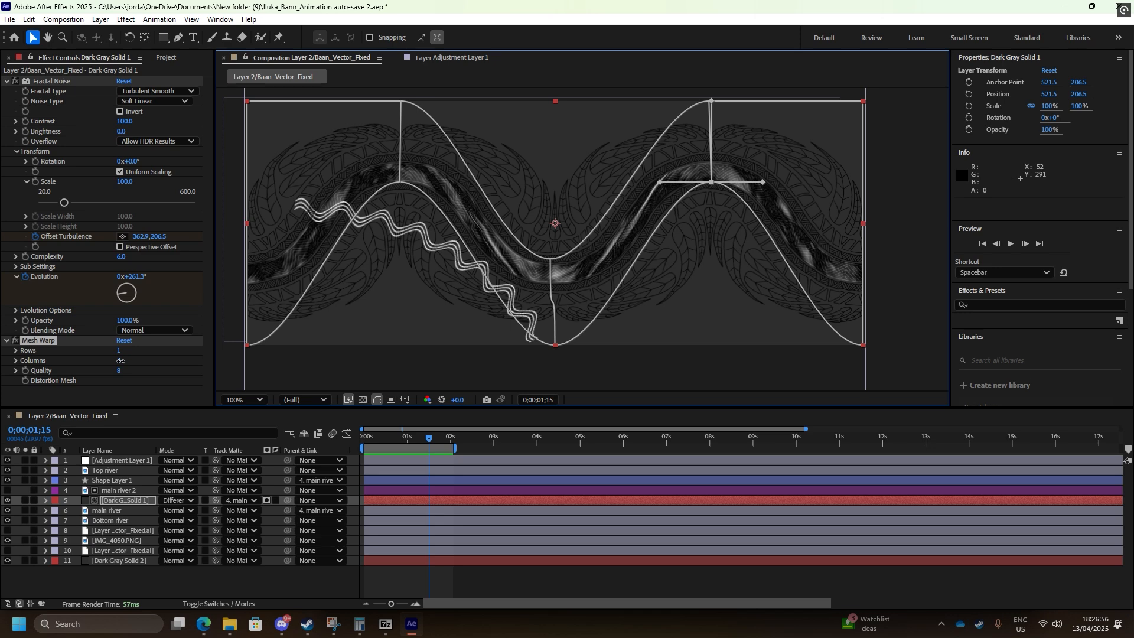
Set the Mesh Warp columns to 8
{"action": "mouse_move", "coordinate": [120, 360]}
{"action": "left_mouse_down"}
{"action": "mouse_move", "coordinate": [126, 351]}
{"action": "mouse_move", "coordinate": [112, 352]}
{"action": "left_mouse_up"}
{"action": "key", "text": "ctrl+z"}
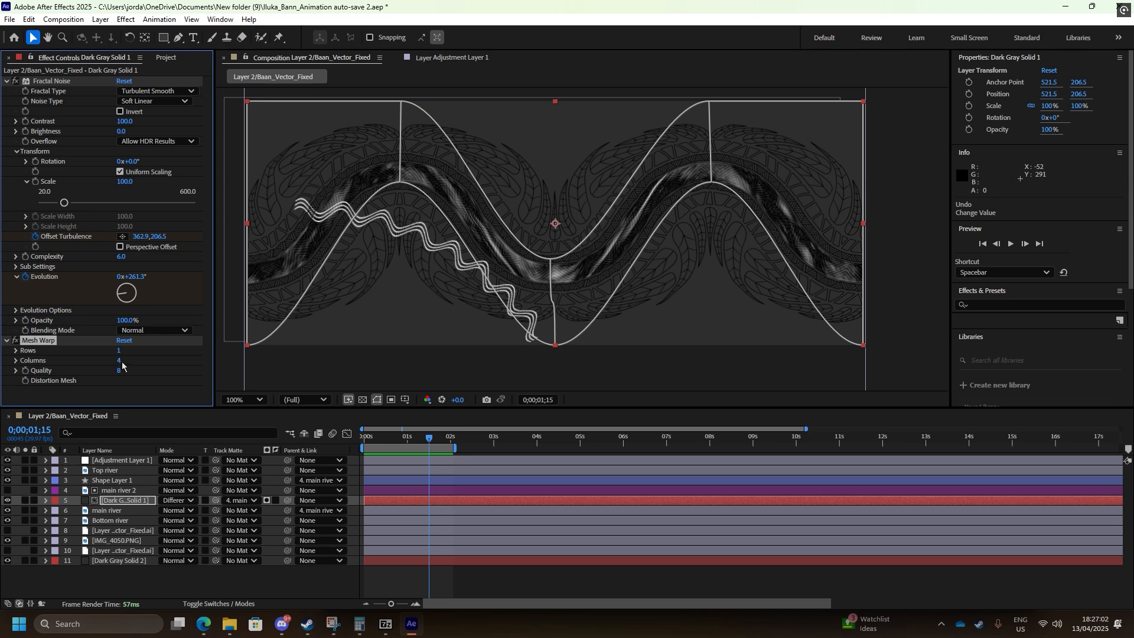
{"action": "left_click", "coordinate": [119, 363]}
{"action": "type", "text": "8"}
{"action": "key", "text": "Return"}
{"action": "left_click", "coordinate": [479, 188]}
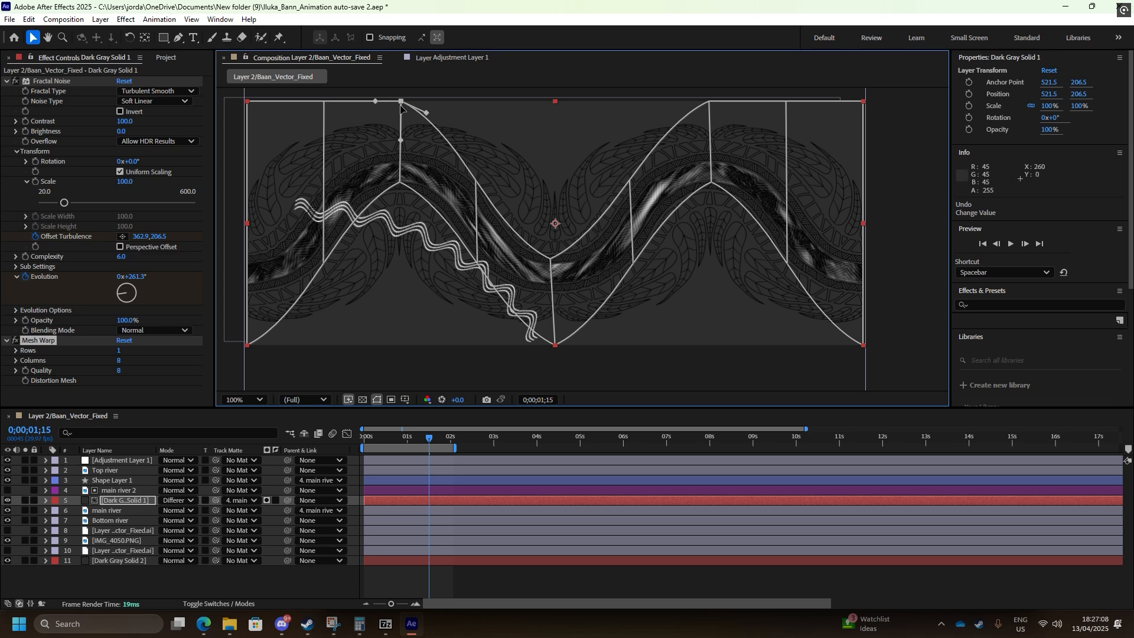
Try pulling the mesh's upper vertex above the first crest down toward the river and undo the change
{"action": "left_click_drag", "start_coordinate": [400, 102], "coordinate": [405, 160]}
{"action": "key", "text": "ctrl+z"}
{"action": "key", "text": "ctrl+z"}
{"action": "key", "text": "ctrl+z"}
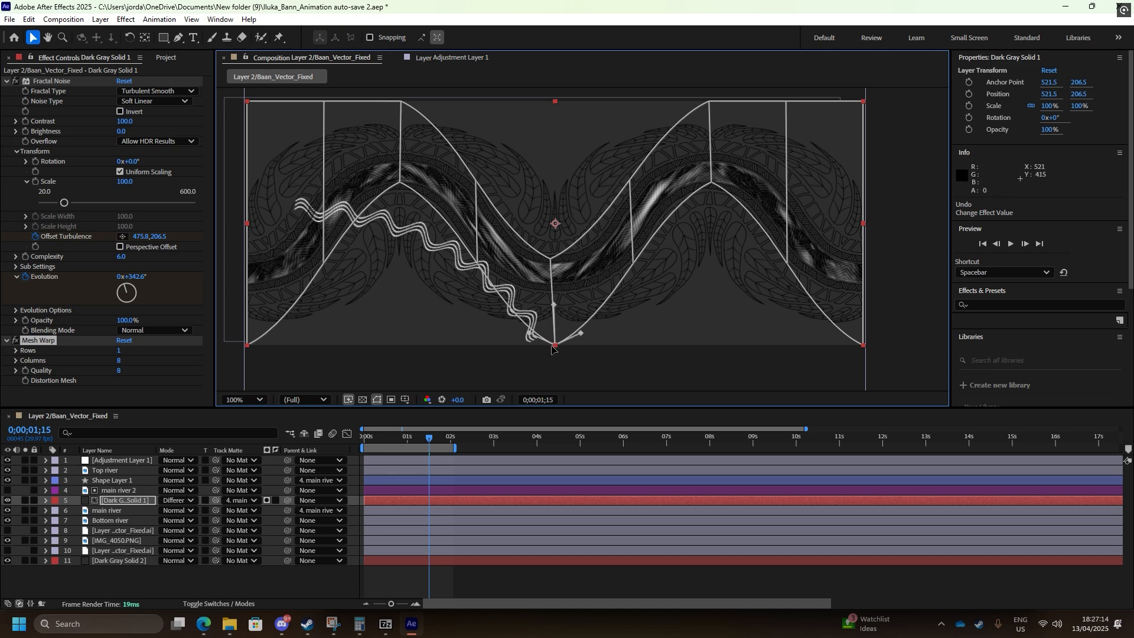
Fine-tune the mesh's upper middle vertex over the river's trough and play the animation to check the warped flow
{"action": "left_click_drag", "start_coordinate": [555, 345], "coordinate": [552, 266]}
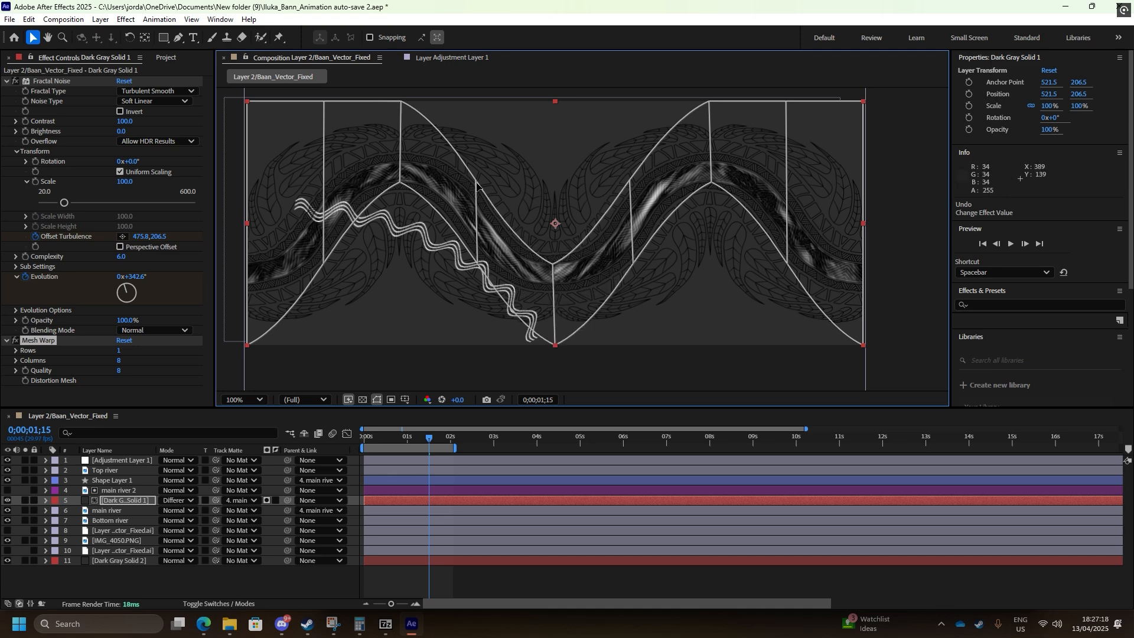
{"action": "key", "text": "space"}
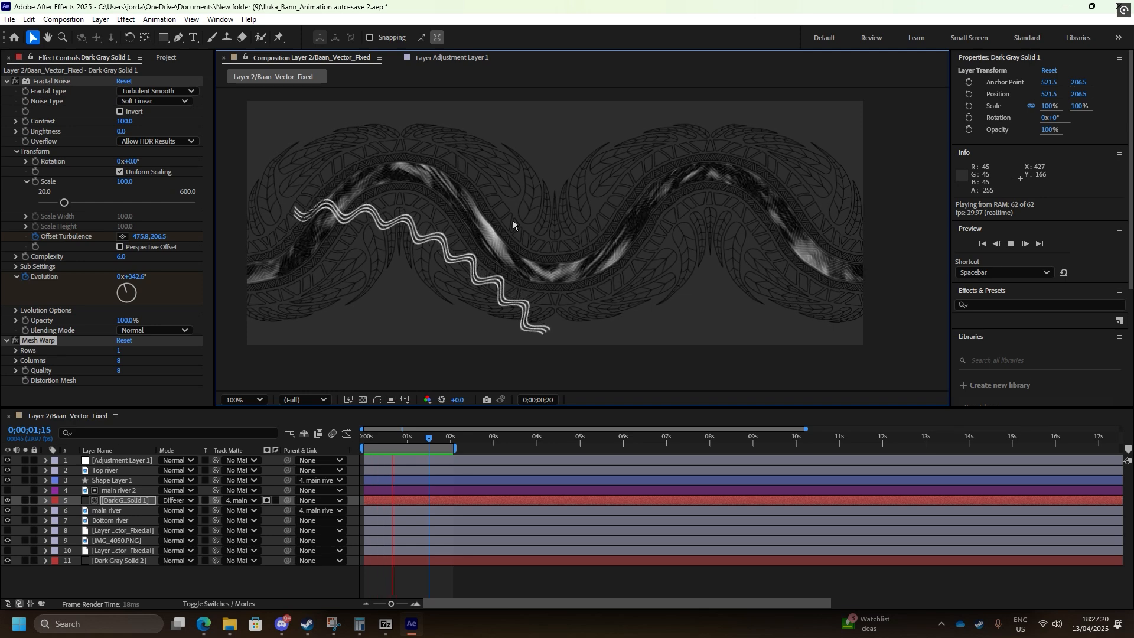
{"action": "key", "text": "space"}
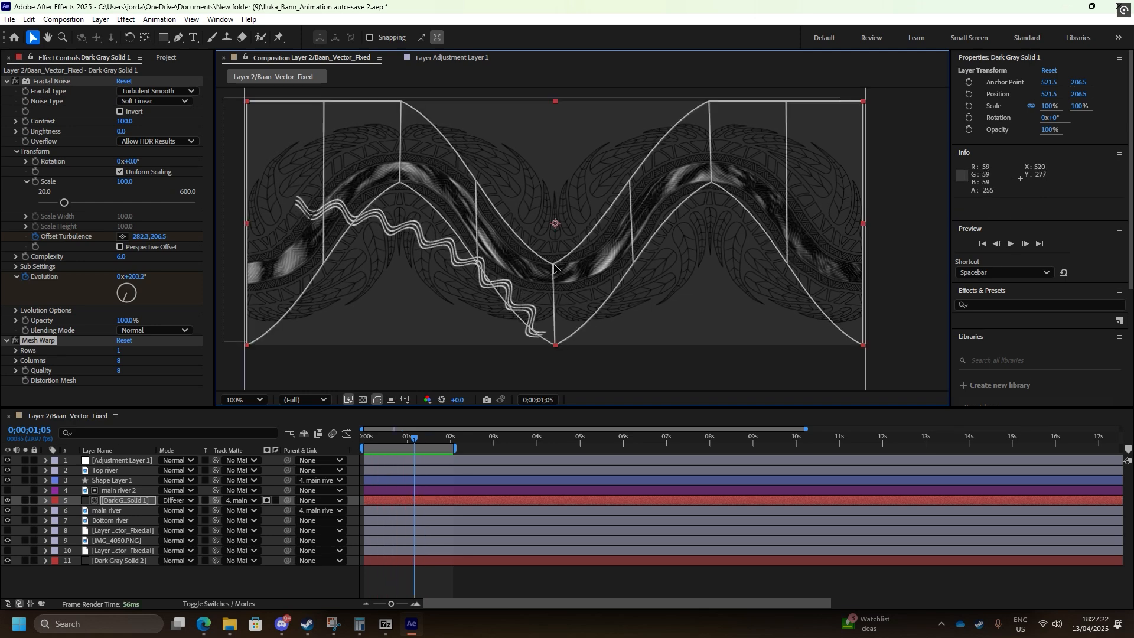
{"action": "left_click", "coordinate": [553, 266]}
Set the Mesh Warp columns to 9
{"action": "left_click", "coordinate": [119, 360]}
{"action": "type", "text": "9"}
{"action": "key", "text": "Return"}
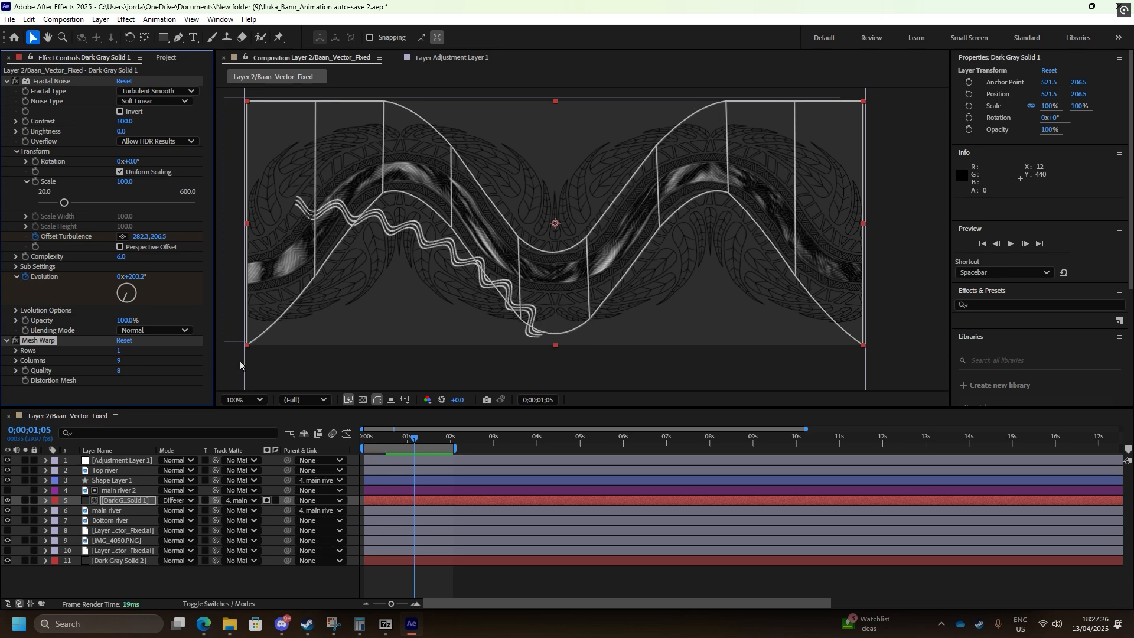
Pull the mesh's upper vertex between the river's left end and first crest down toward the river
{"action": "scroll", "coordinate": [415, 177], "scroll_direction": "down", "scroll_amount": 1}
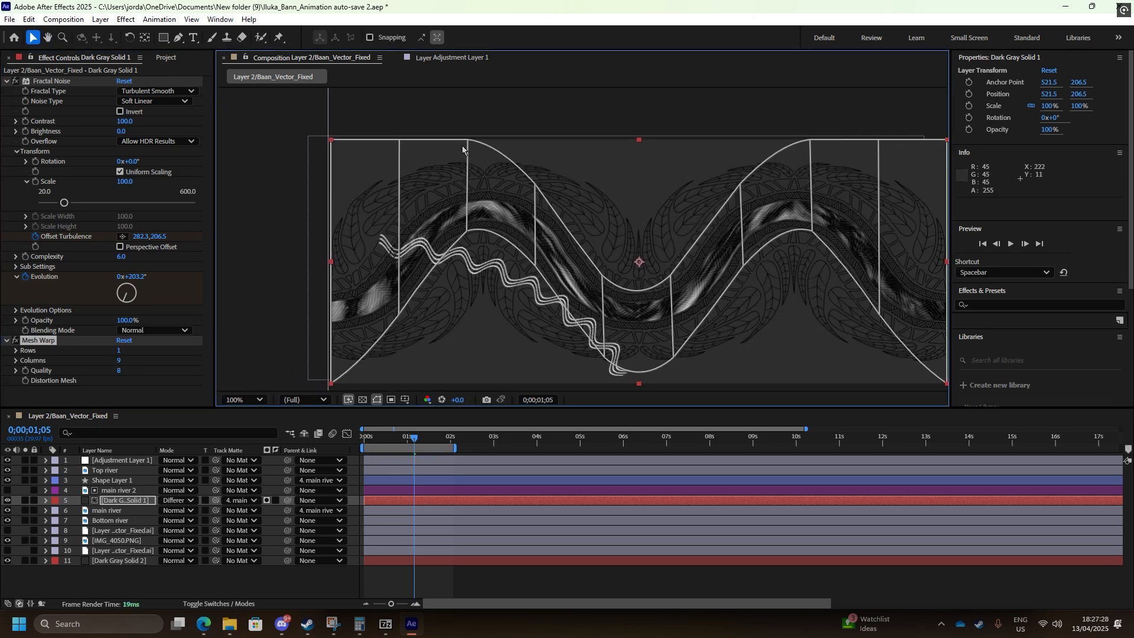
{"action": "left_click_drag", "start_coordinate": [399, 142], "coordinate": [403, 203]}
{"action": "left_click", "coordinate": [331, 147]}
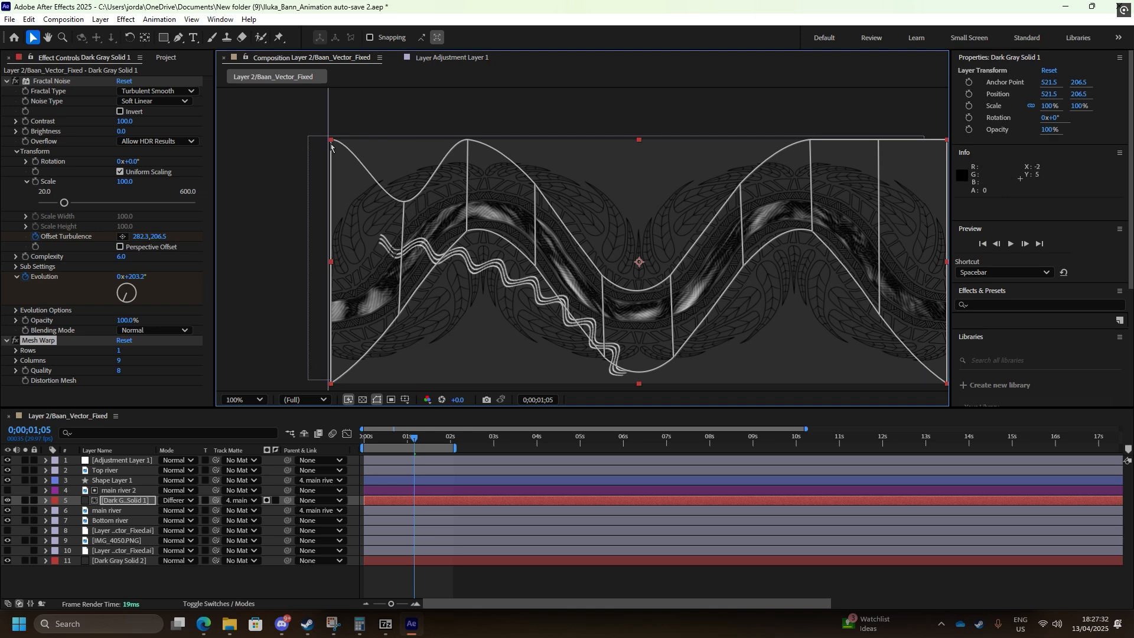
Try to pull the mesh's upper-left corner vertex inward and undo the change
{"action": "mouse_move", "coordinate": [331, 140]}
{"action": "left_mouse_down"}
{"action": "mouse_move", "coordinate": [339, 173]}
{"action": "mouse_move", "coordinate": [331, 143]}
{"action": "mouse_move", "coordinate": [338, 155]}
{"action": "mouse_move", "coordinate": [352, 146]}
{"action": "left_mouse_up"}
{"action": "scroll", "coordinate": [332, 141], "scroll_direction": "up", "scroll_amount": 6}
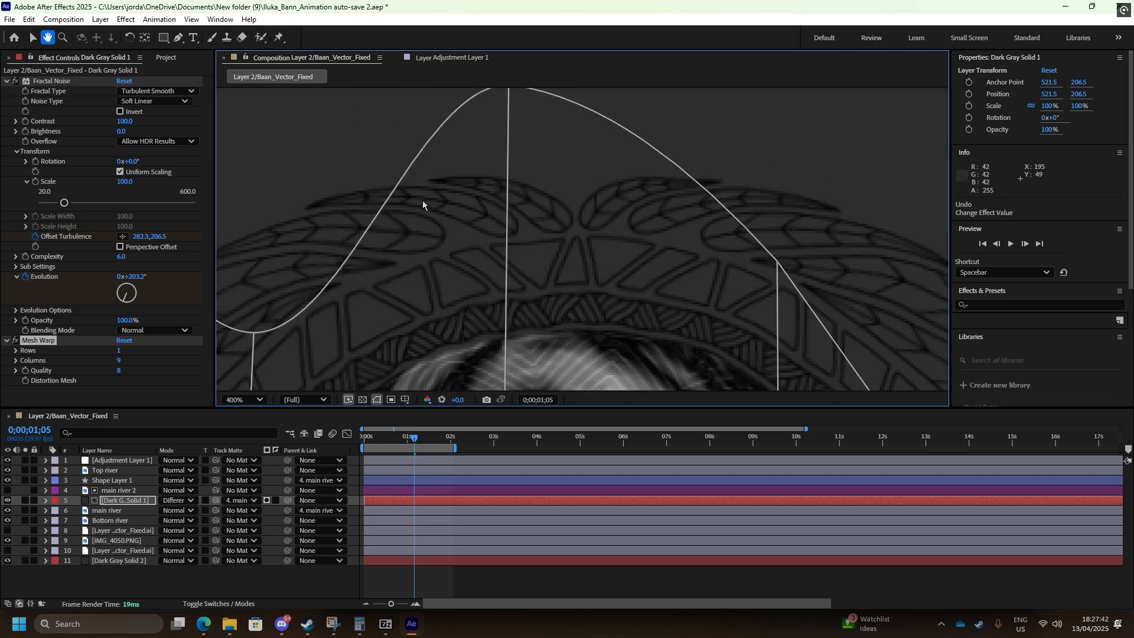
{"action": "left_click_drag", "start_coordinate": [340, 261], "coordinate": [607, 354]}
Pull the mesh's upper-right corner vertex down toward the river's right end
{"action": "scroll", "coordinate": [551, 229], "scroll_direction": "down", "scroll_amount": 10}
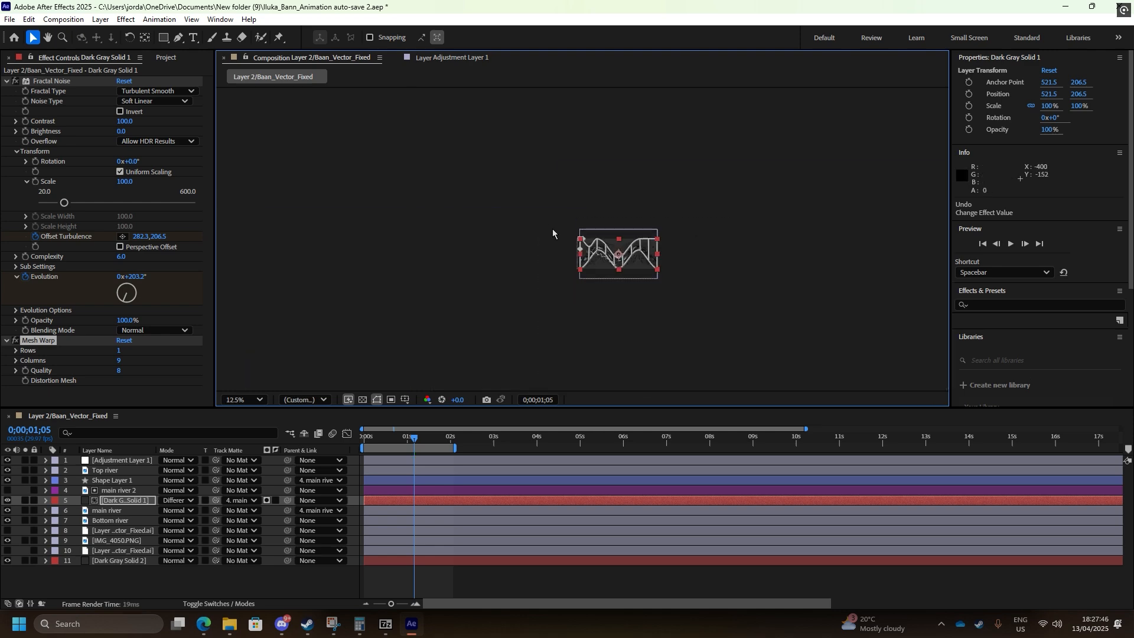
{"action": "scroll", "coordinate": [593, 236], "scroll_direction": "up", "scroll_amount": 4}
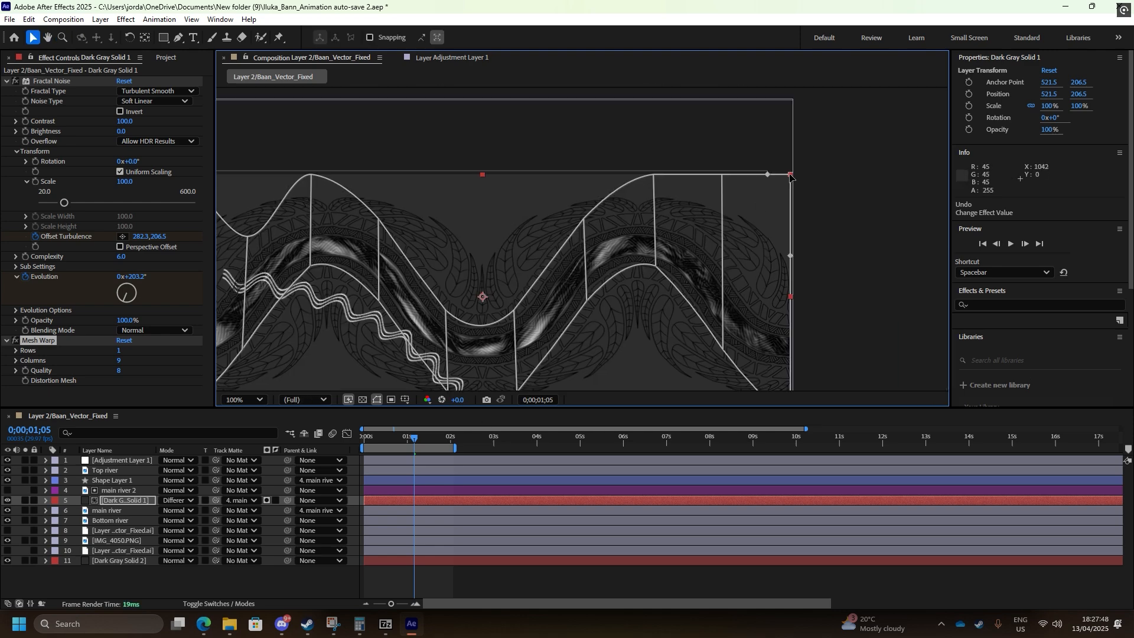
{"action": "left_click_drag", "start_coordinate": [792, 175], "coordinate": [846, 218]}
Play the warped noise solid on its own to examine its flow, and return to the composition
{"action": "double_click", "coordinate": [812, 134]}
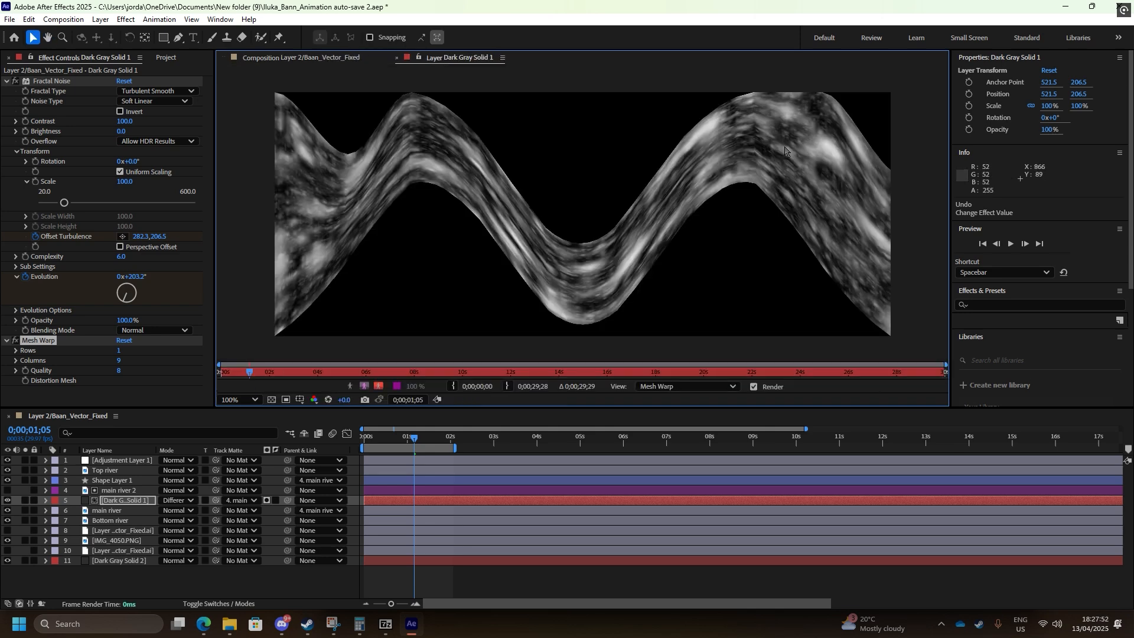
{"action": "key", "text": "space"}
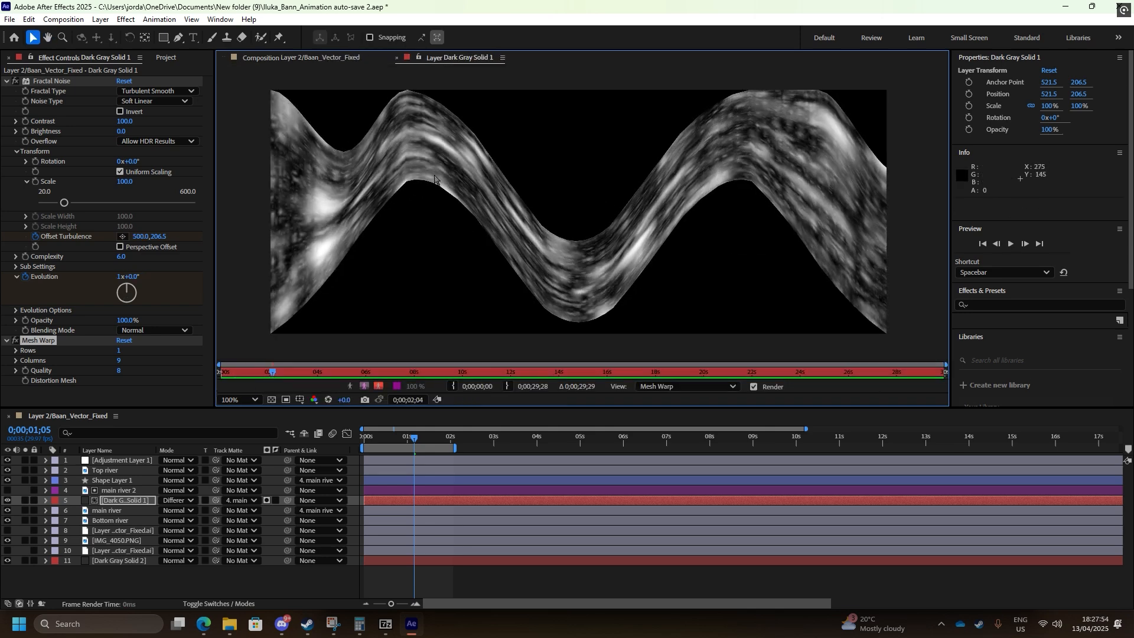
{"action": "key", "text": "space"}
{"action": "left_click_drag", "start_coordinate": [514, 234], "coordinate": [547, 249]}
{"action": "left_click", "coordinate": [304, 57]}
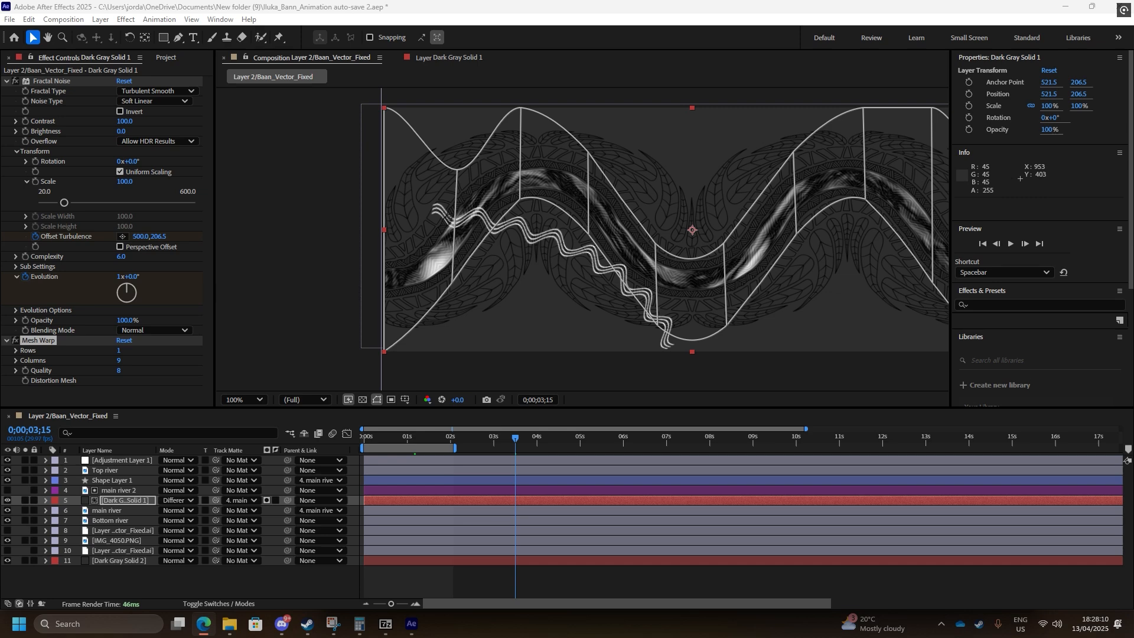
Bring the desert landscape photo 768w.jpg into the composition as a layer above all the others
{"action": "left_click_drag", "start_coordinate": [954, 131], "coordinate": [705, 190]}
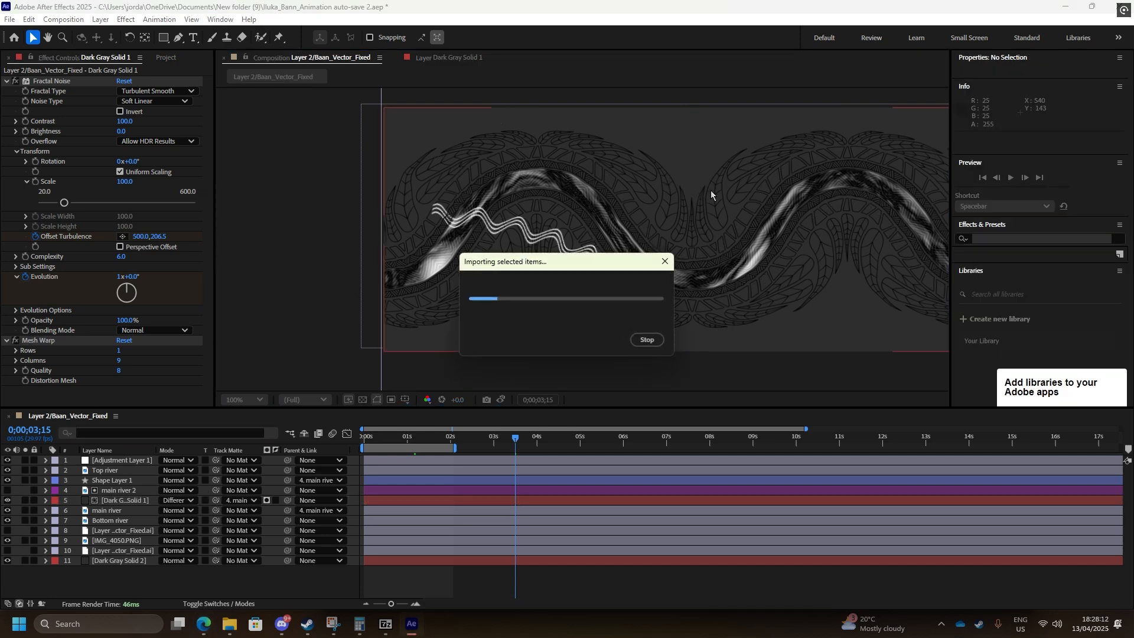
{"action": "left_click_drag", "start_coordinate": [711, 190], "coordinate": [653, 190]}
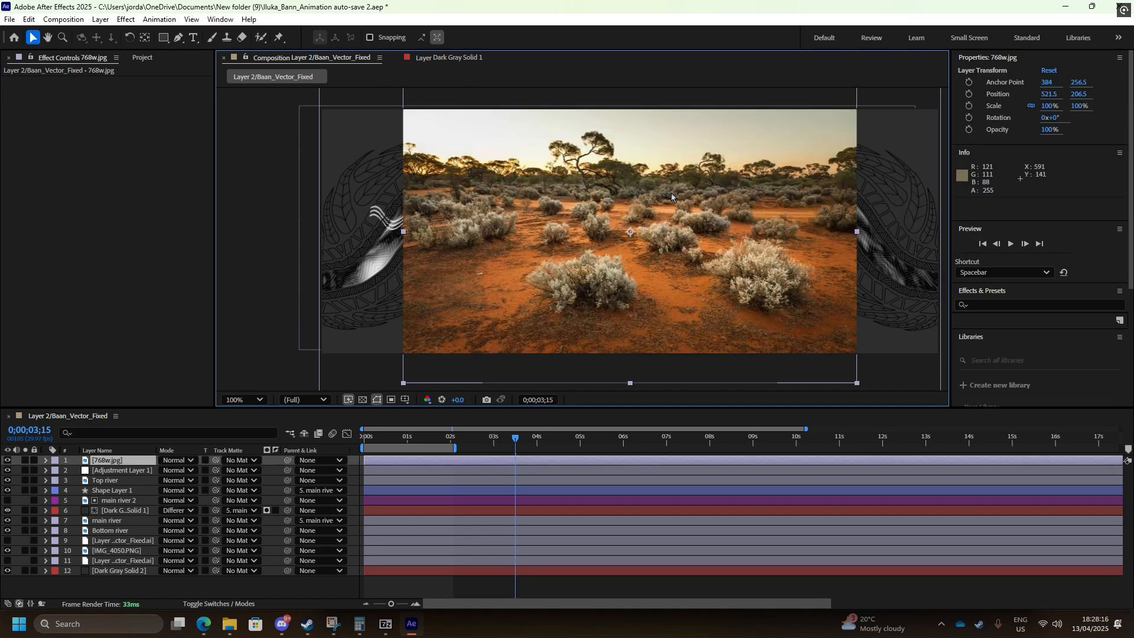
{"action": "double_click", "coordinate": [672, 193]}
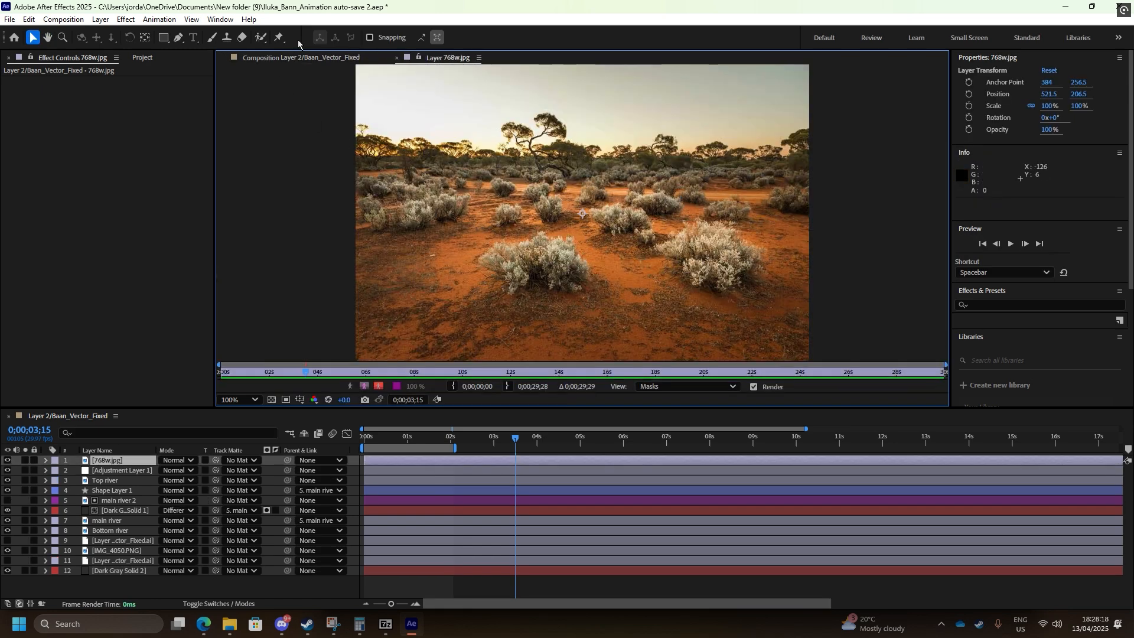
{"action": "left_click", "coordinate": [333, 58]}
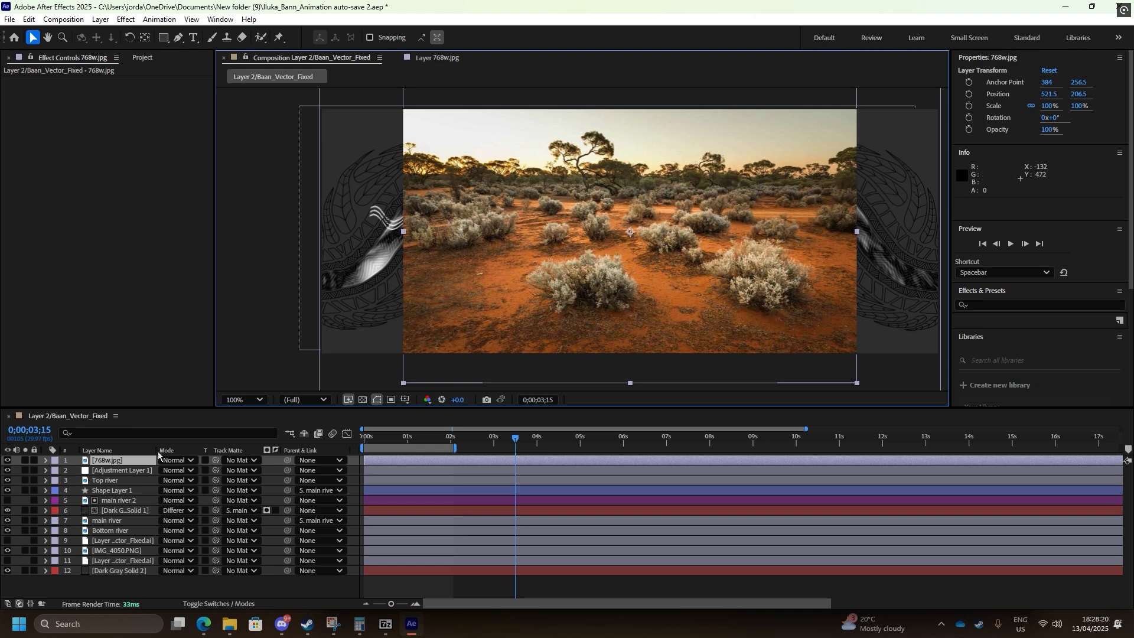
{"action": "double_click", "coordinate": [519, 173]}
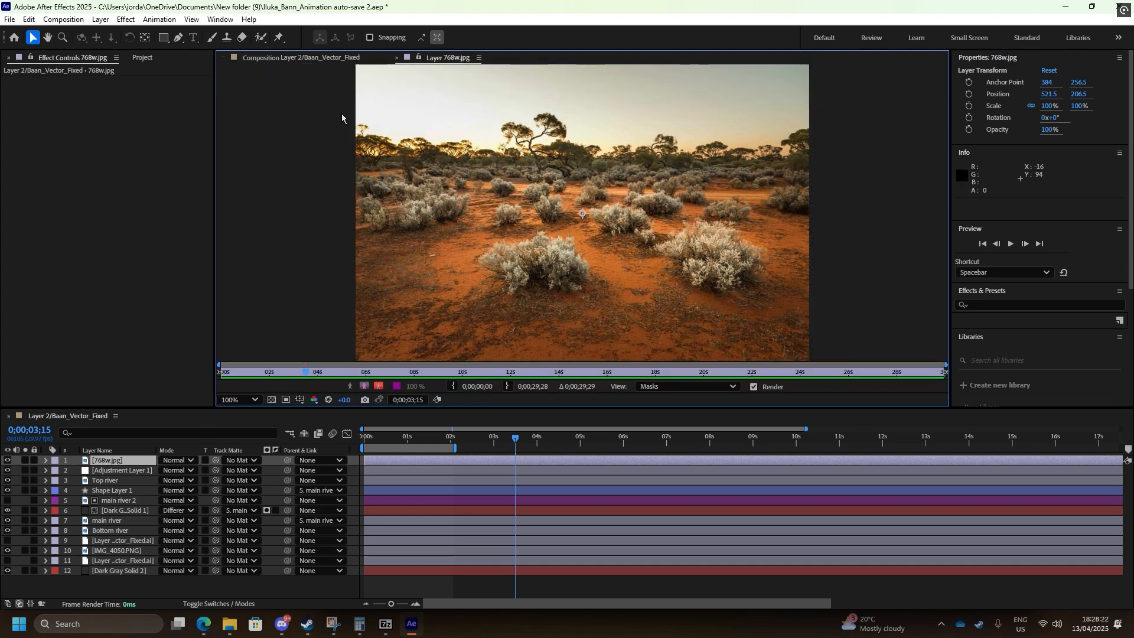
{"action": "left_click", "coordinate": [275, 62]}
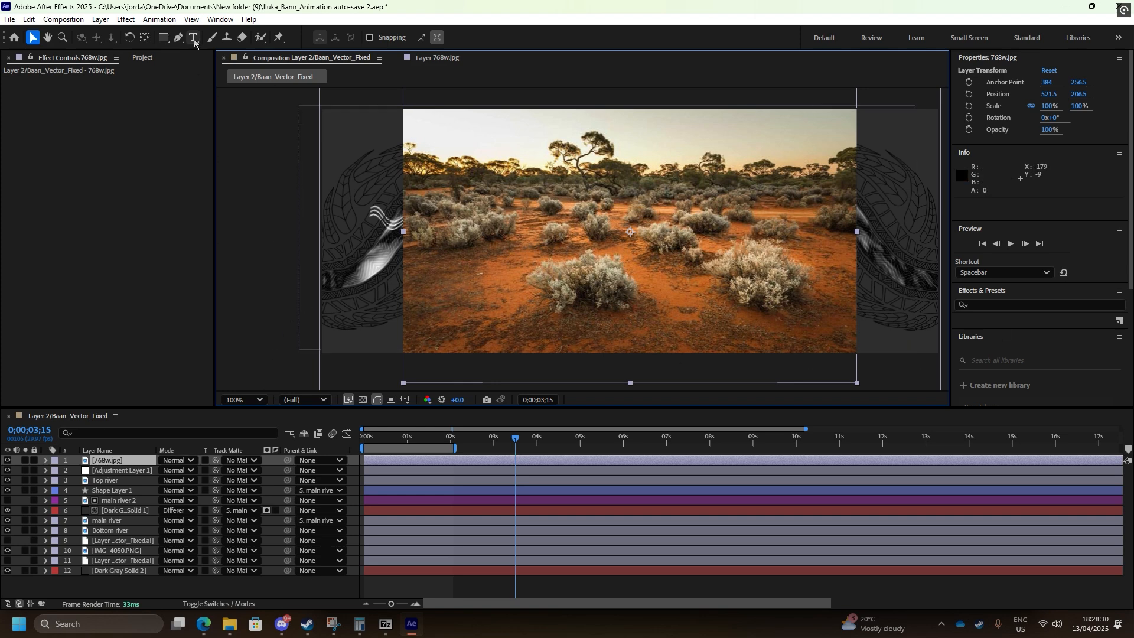
Try Linear Light as the landscape photo's blending mode
{"action": "left_click", "coordinate": [105, 22]}
{"action": "left_click", "coordinate": [126, 22]}
{"action": "left_click", "coordinate": [168, 465]}
{"action": "left_click", "coordinate": [247, 345]}
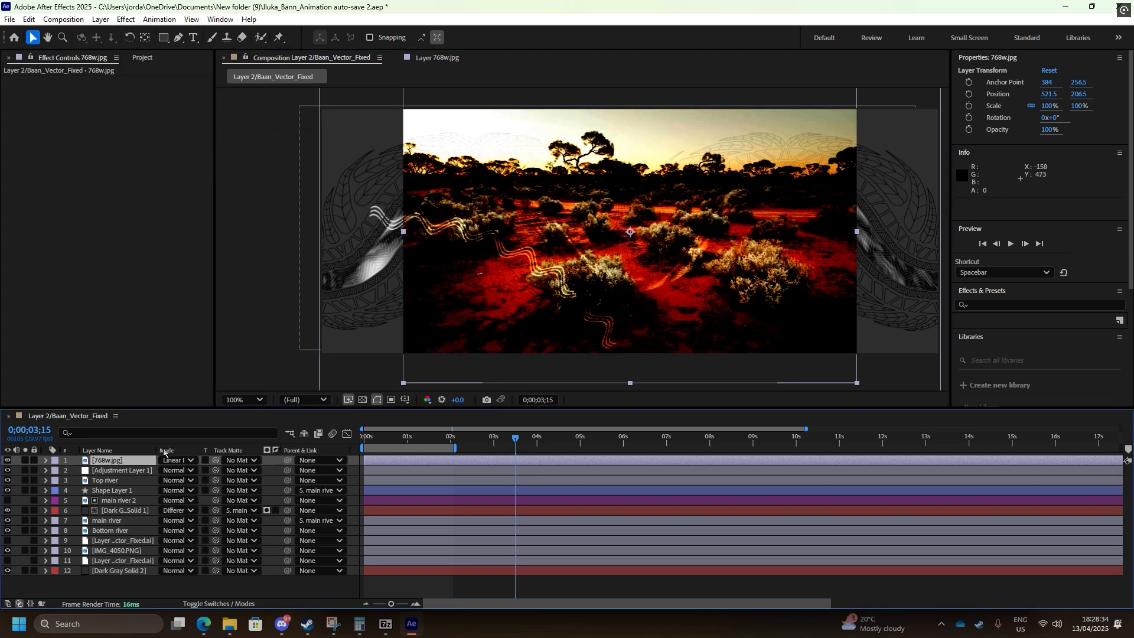
Matte the landscape photo to main river 2 and stretch its width to 154.4% to span the whole river
{"action": "left_click", "coordinate": [235, 463]}
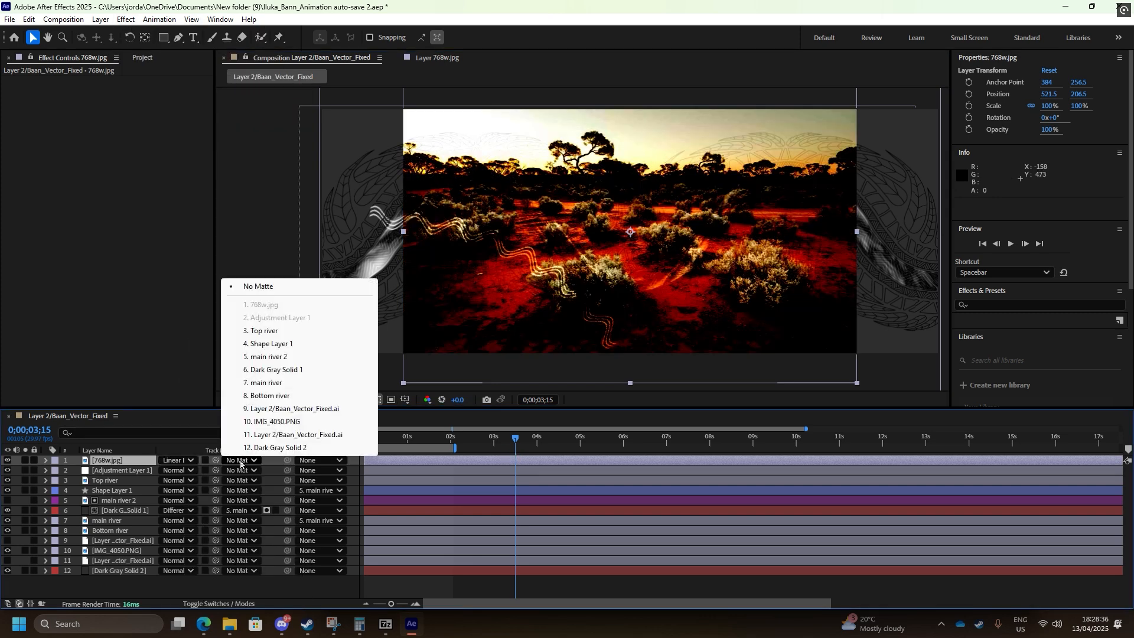
{"action": "left_click", "coordinate": [293, 360]}
{"action": "scroll", "coordinate": [335, 353], "scroll_direction": "right", "scroll_amount": 2}
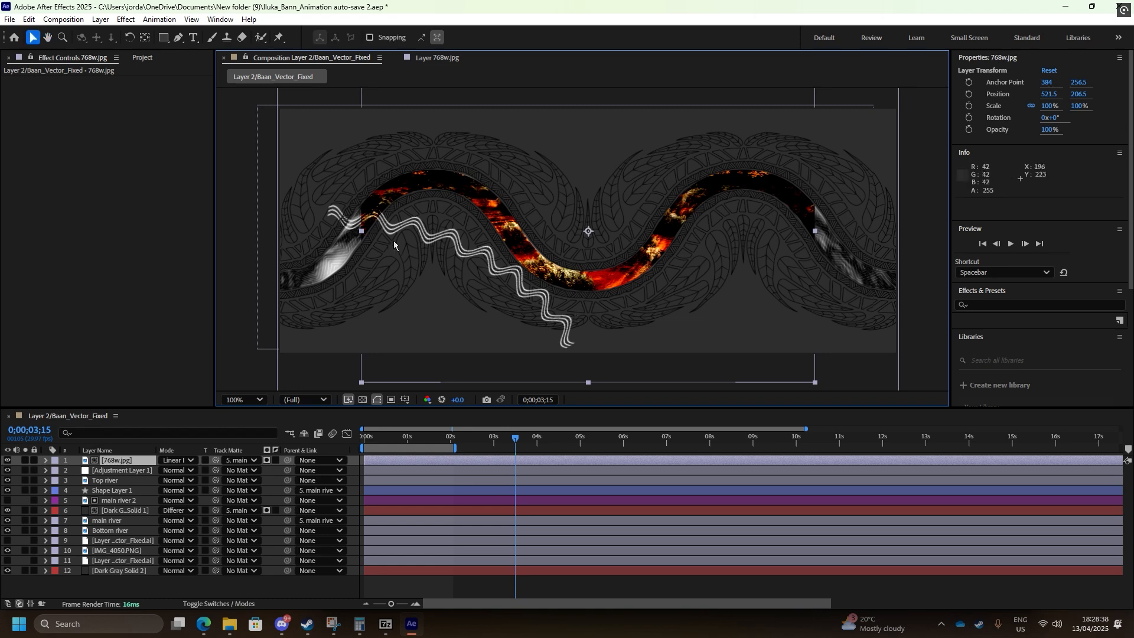
{"action": "left_click_drag", "start_coordinate": [364, 228], "coordinate": [238, 257]}
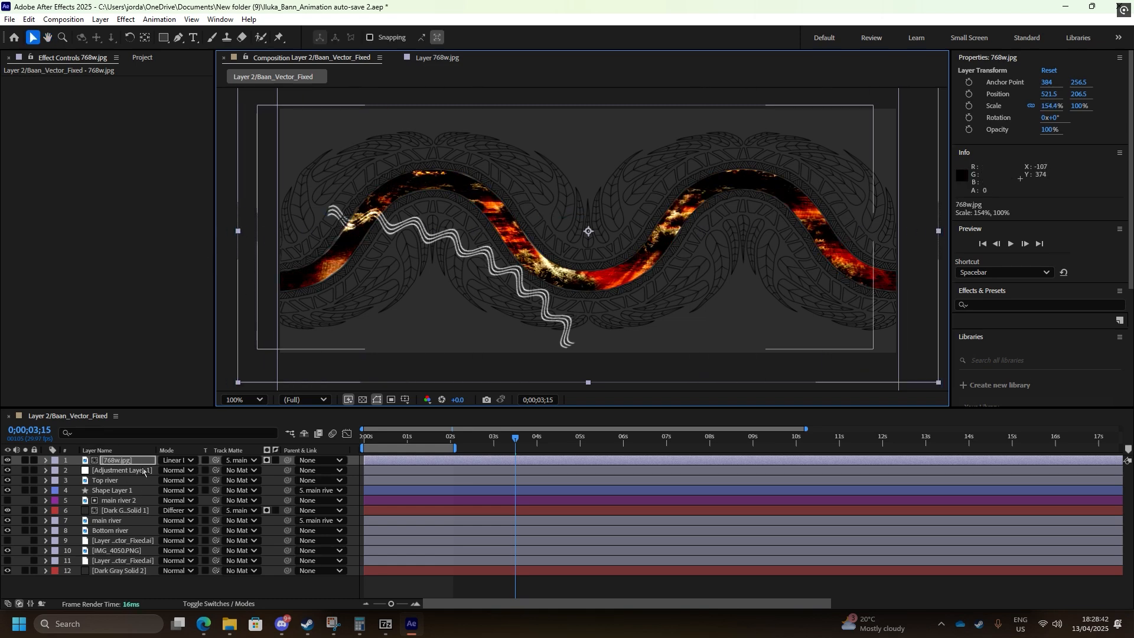
{"action": "left_click_drag", "start_coordinate": [579, 280], "coordinate": [575, 295]}
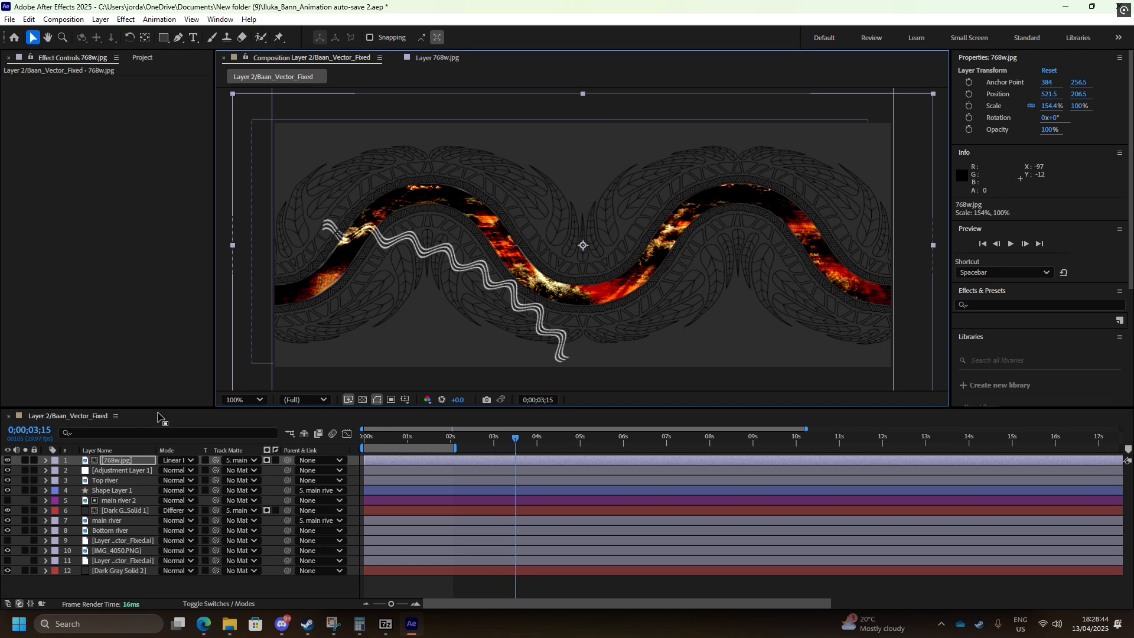
Try the Difference, Screen, Color Burn and Multiply blending modes on the landscape photo
{"action": "left_click", "coordinate": [192, 461]}
{"action": "left_click", "coordinate": [234, 404]}
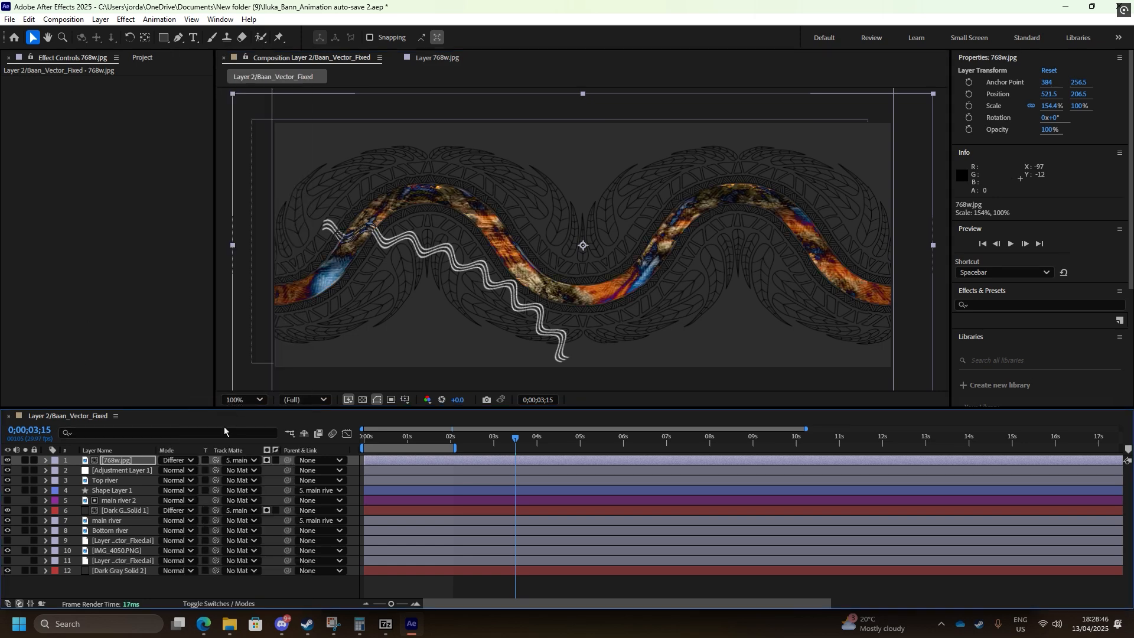
{"action": "left_click", "coordinate": [179, 460]}
{"action": "left_click", "coordinate": [220, 236]}
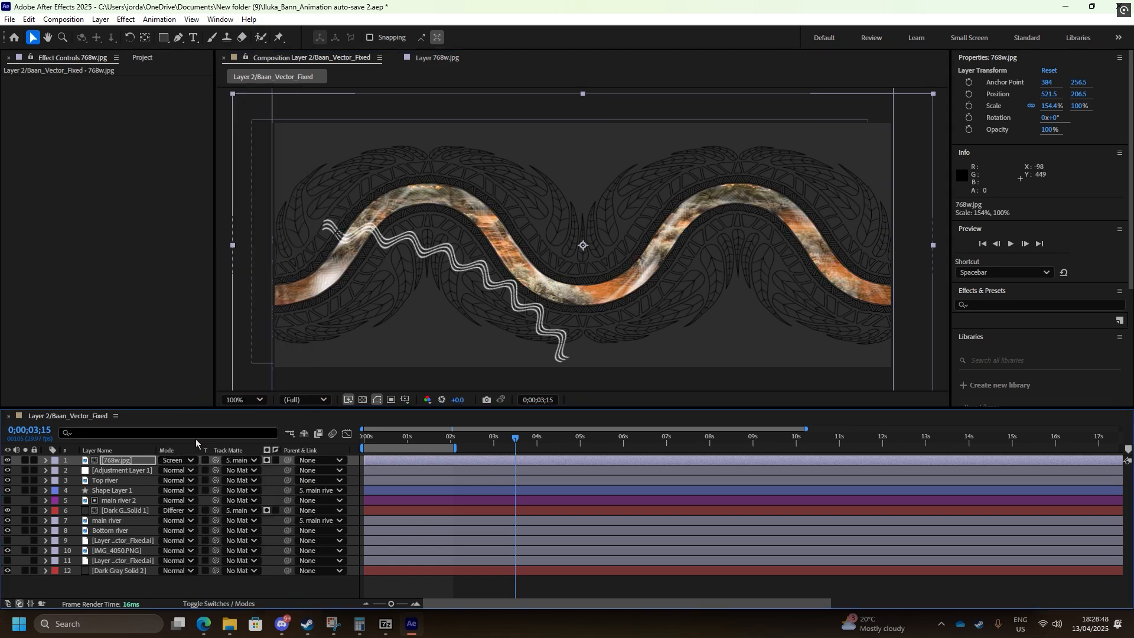
{"action": "left_click", "coordinate": [180, 461]}
{"action": "left_click", "coordinate": [227, 153]}
{"action": "left_click", "coordinate": [175, 461]}
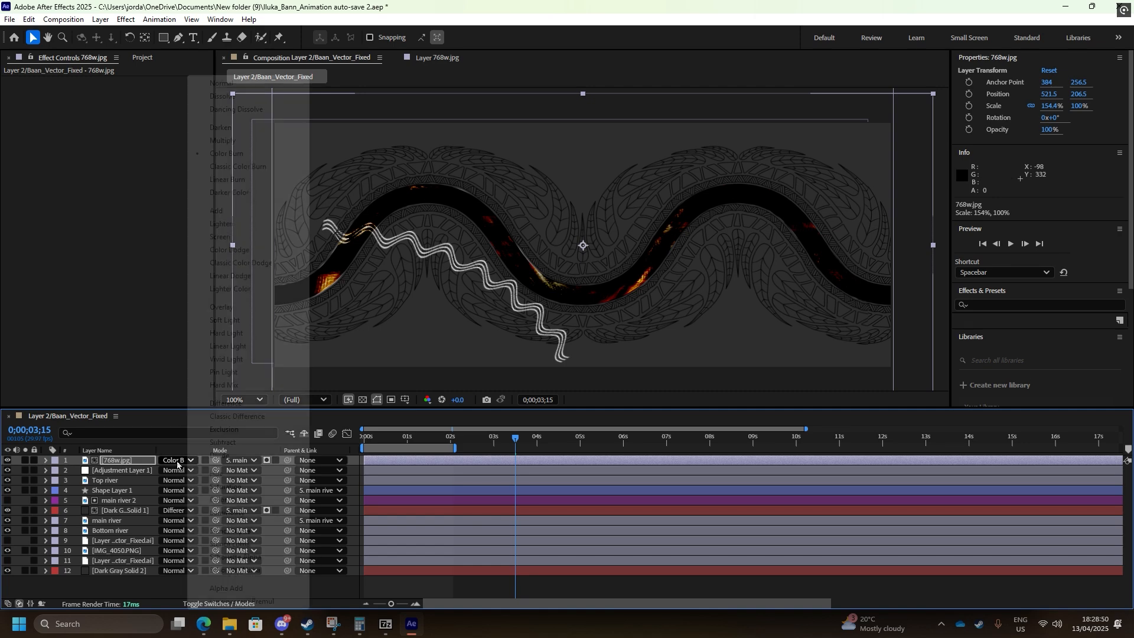
{"action": "left_click", "coordinate": [232, 141]}
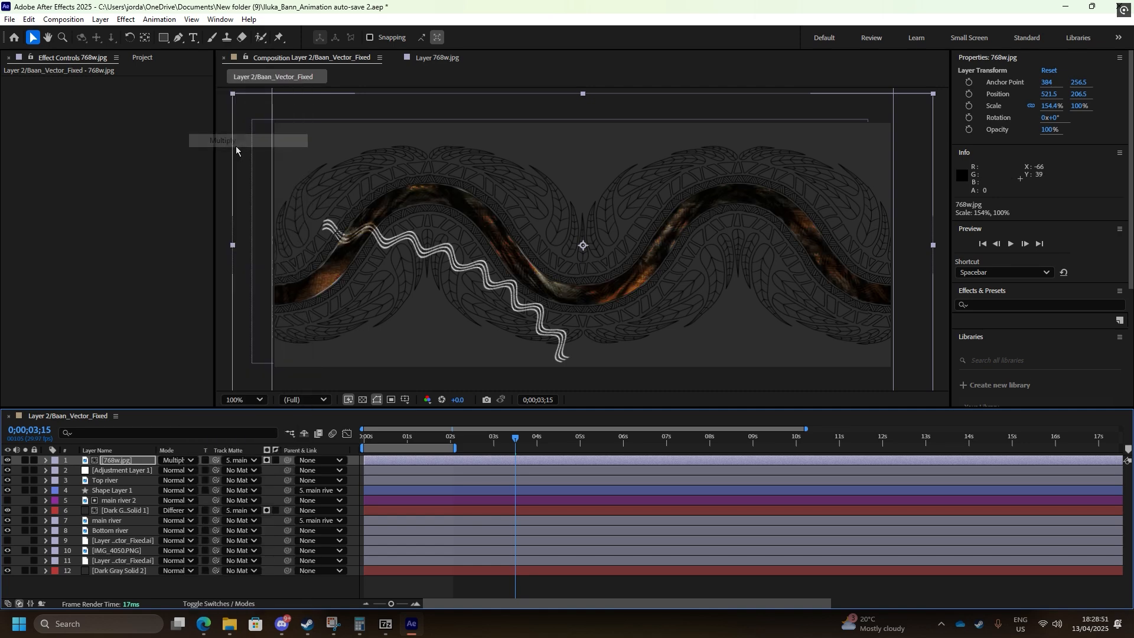
Set the landscape photo's blending mode to Exclusion and inspect the blend in the river up close
{"action": "left_click", "coordinate": [180, 462]}
{"action": "left_click", "coordinate": [228, 430]}
{"action": "scroll", "coordinate": [323, 323], "scroll_direction": "up", "scroll_amount": 2}
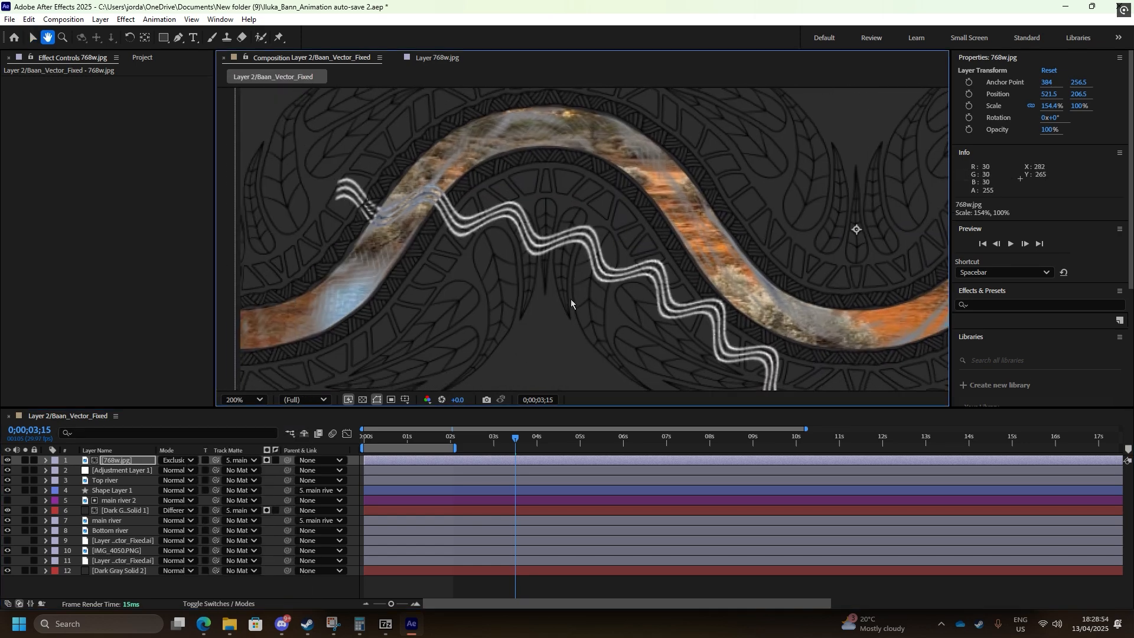
{"action": "key", "text": "v"}
Try Dark Gray Solid 1 as the landscape photo's track matte
{"action": "left_click", "coordinate": [253, 465]}
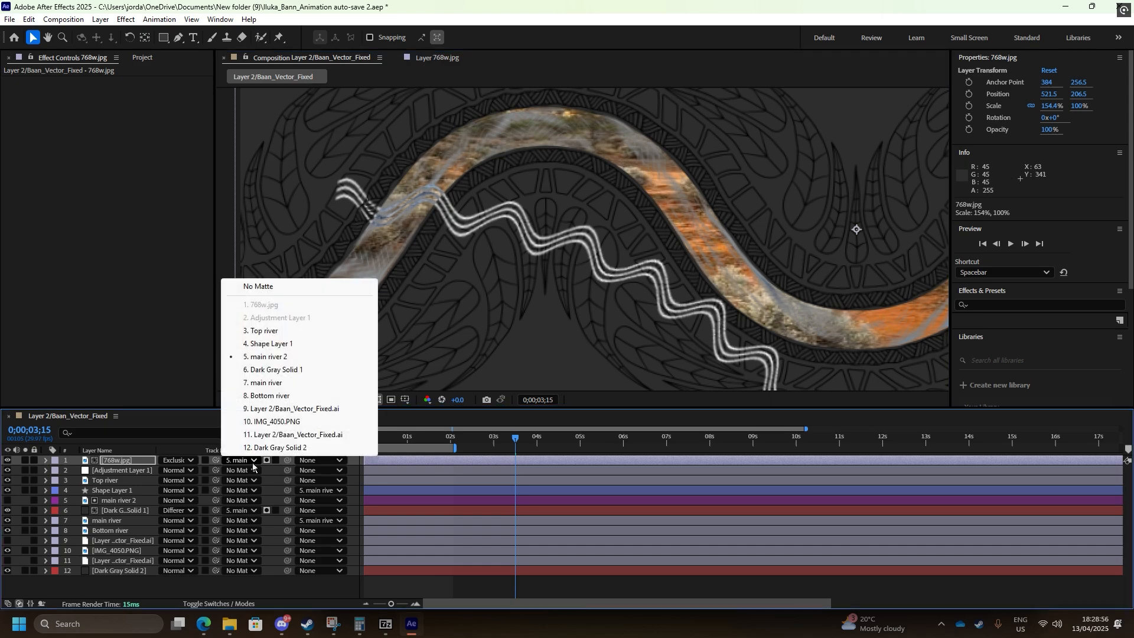
{"action": "left_click", "coordinate": [276, 369]}
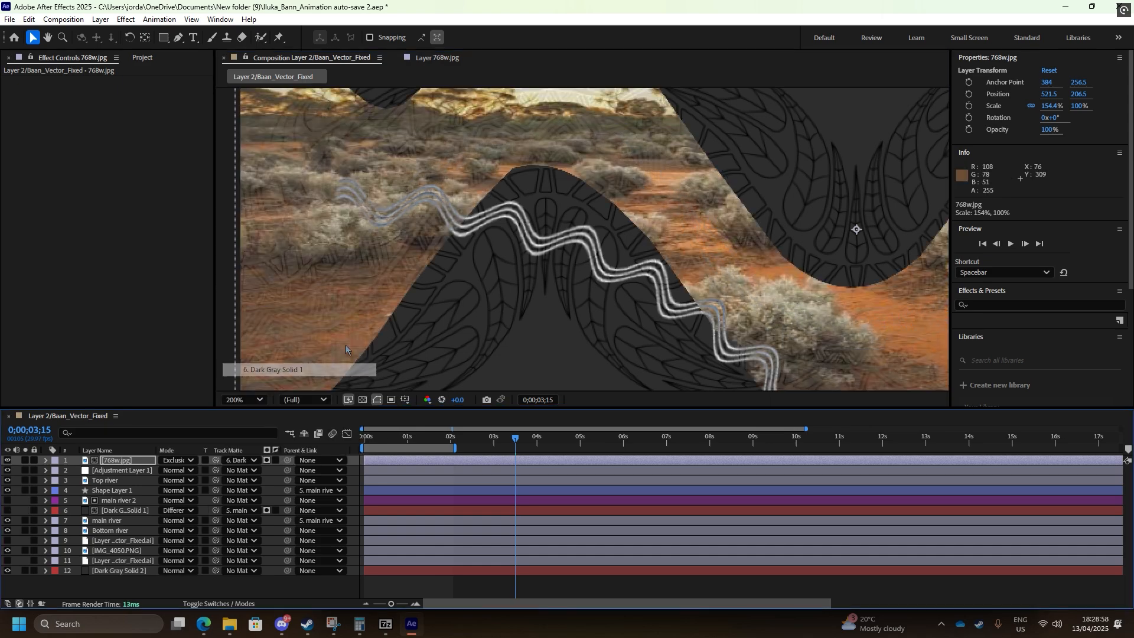
{"action": "scroll", "coordinate": [346, 345], "scroll_direction": "down", "scroll_amount": 2}
{"action": "scroll", "coordinate": [591, 206], "scroll_direction": "up", "scroll_amount": 1}
{"action": "scroll", "coordinate": [782, 172], "scroll_direction": "right", "scroll_amount": 2}
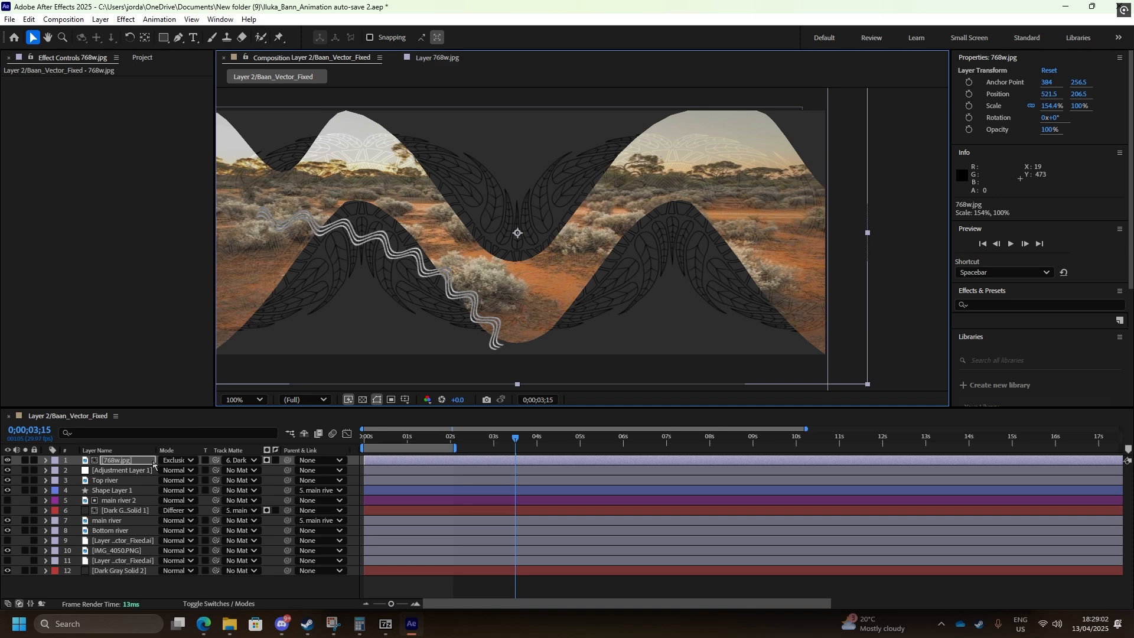
{"action": "left_click", "coordinate": [236, 464]}
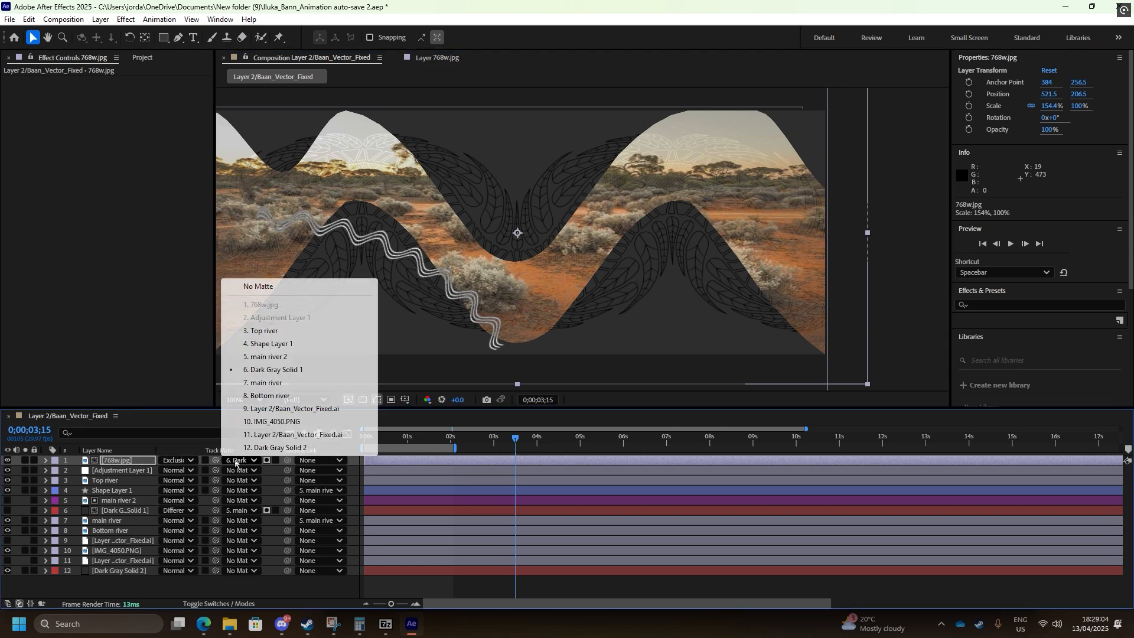
{"action": "left_click", "coordinate": [186, 463]}
{"action": "left_click", "coordinate": [360, 469]}
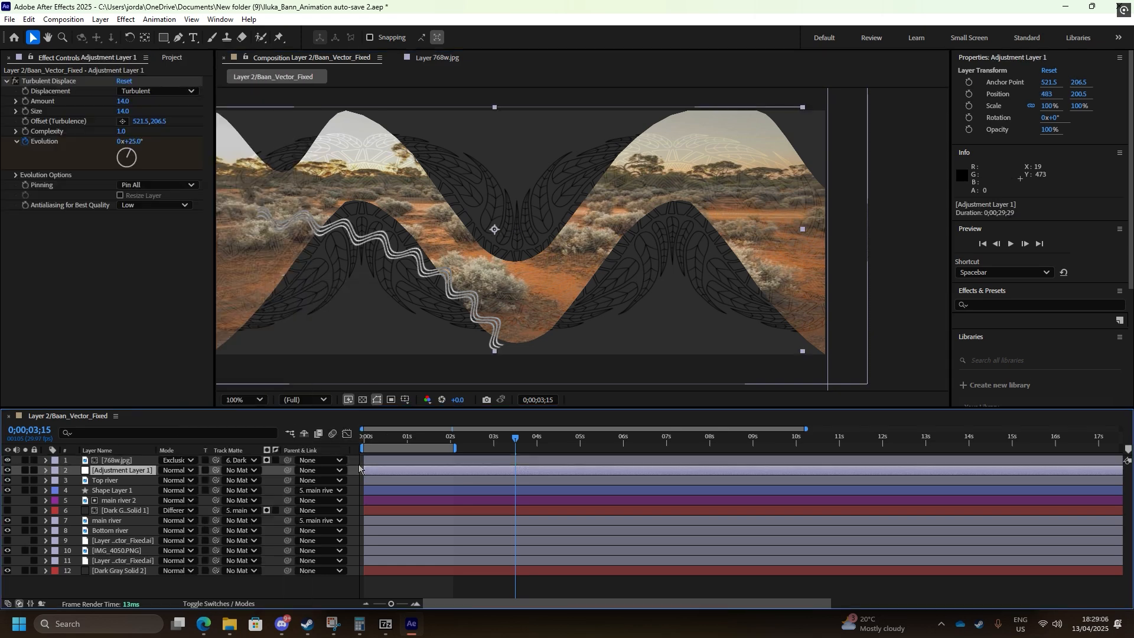
Try the main river layer as the landscape photo's track matte and play the animation to judge the look
{"action": "left_click", "coordinate": [247, 464]}
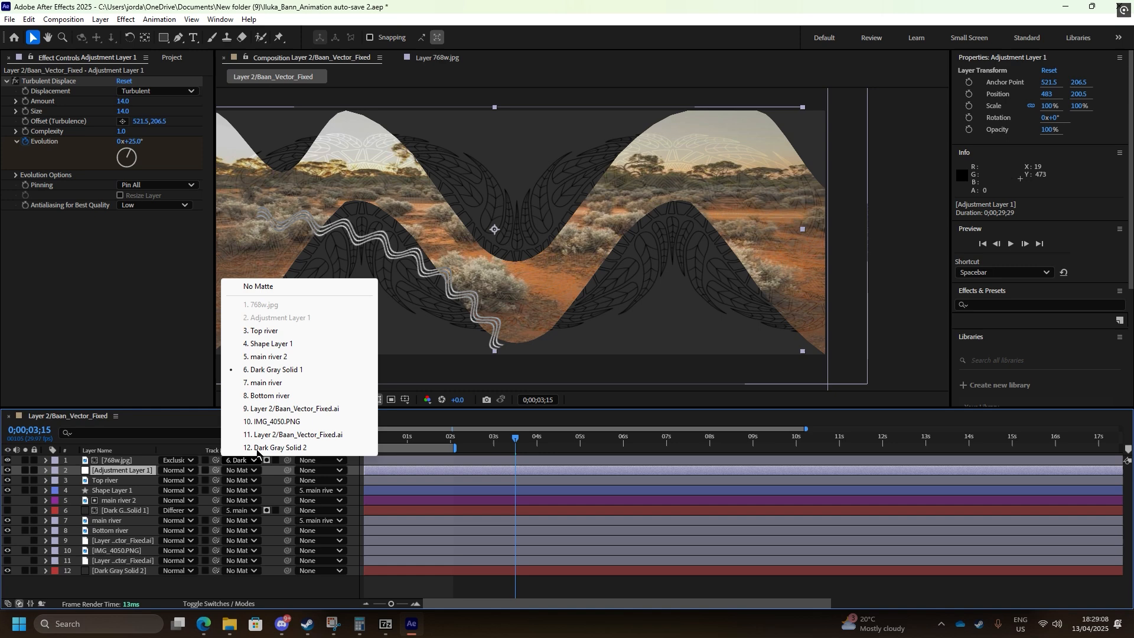
{"action": "left_click", "coordinate": [300, 383]}
{"action": "scroll", "coordinate": [370, 278], "scroll_direction": "up", "scroll_amount": 3}
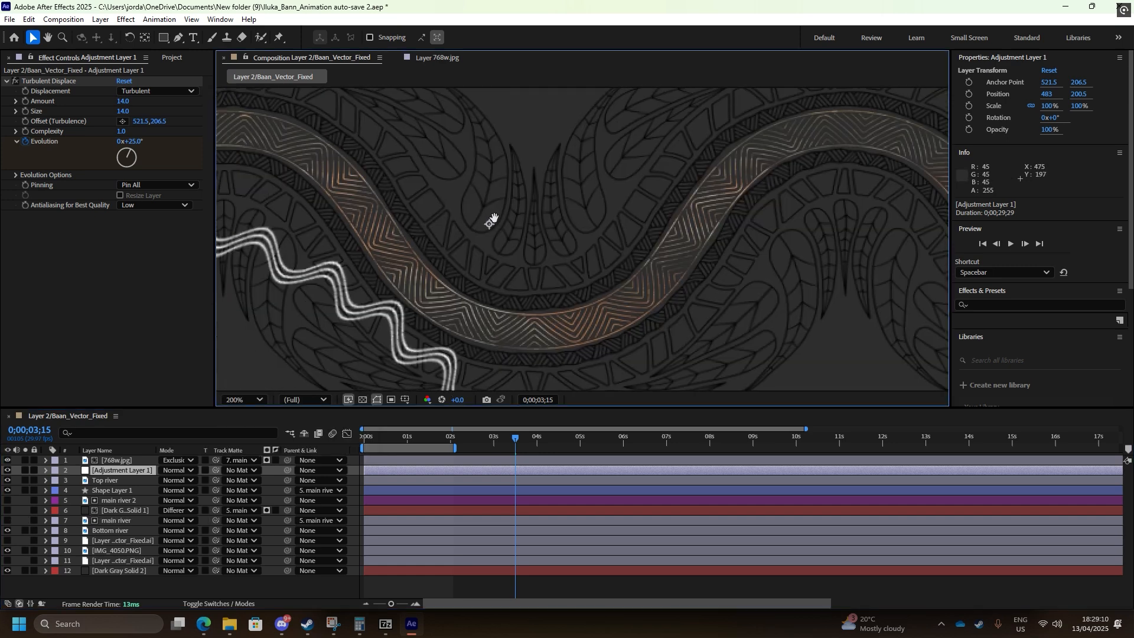
{"action": "left_click_drag", "start_coordinate": [496, 223], "coordinate": [558, 260]}
{"action": "key", "text": "space"}
{"action": "key", "text": "space"}
{"action": "scroll", "coordinate": [569, 273], "scroll_direction": "down", "scroll_amount": 2}
{"action": "key", "text": "space"}
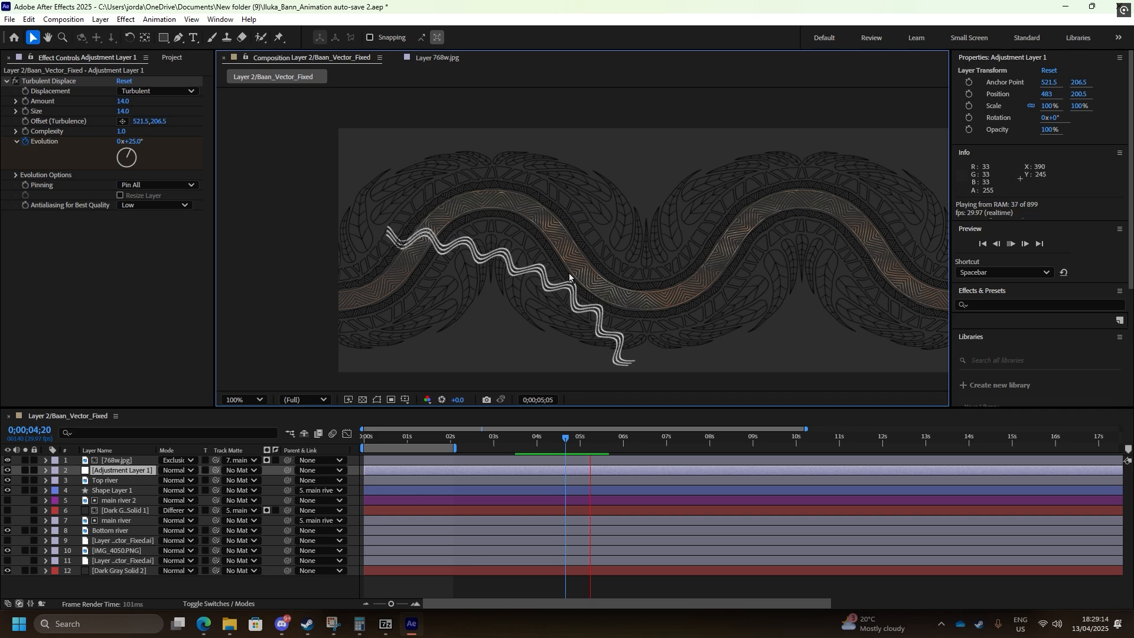
{"action": "scroll", "coordinate": [514, 218], "scroll_direction": "up", "scroll_amount": 2}
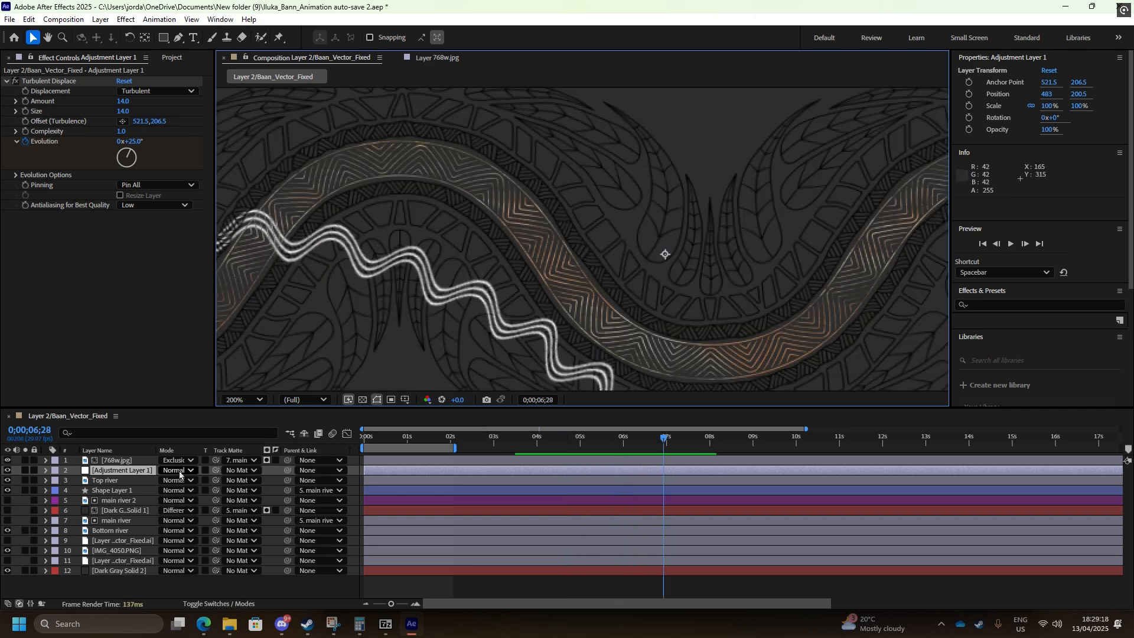
Undo the last two track matte changes on the landscape photo and play the animation
{"action": "key", "text": "ctrl+z"}
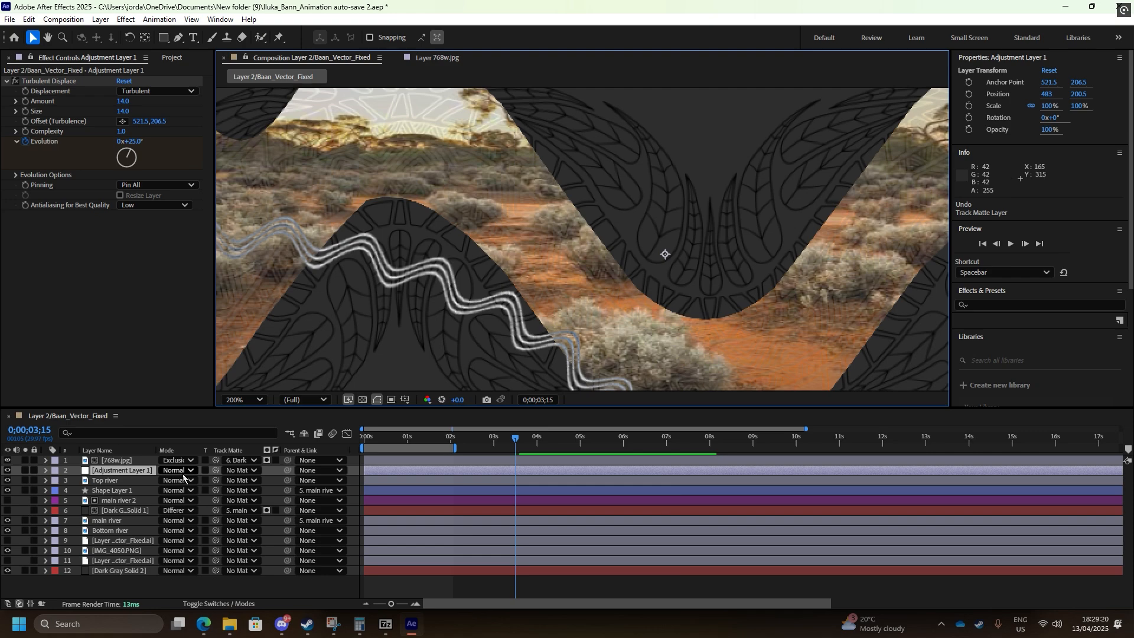
{"action": "key", "text": "ctrl+z"}
{"action": "left_click_drag", "start_coordinate": [395, 324], "coordinate": [455, 335]}
{"action": "key", "text": "space"}
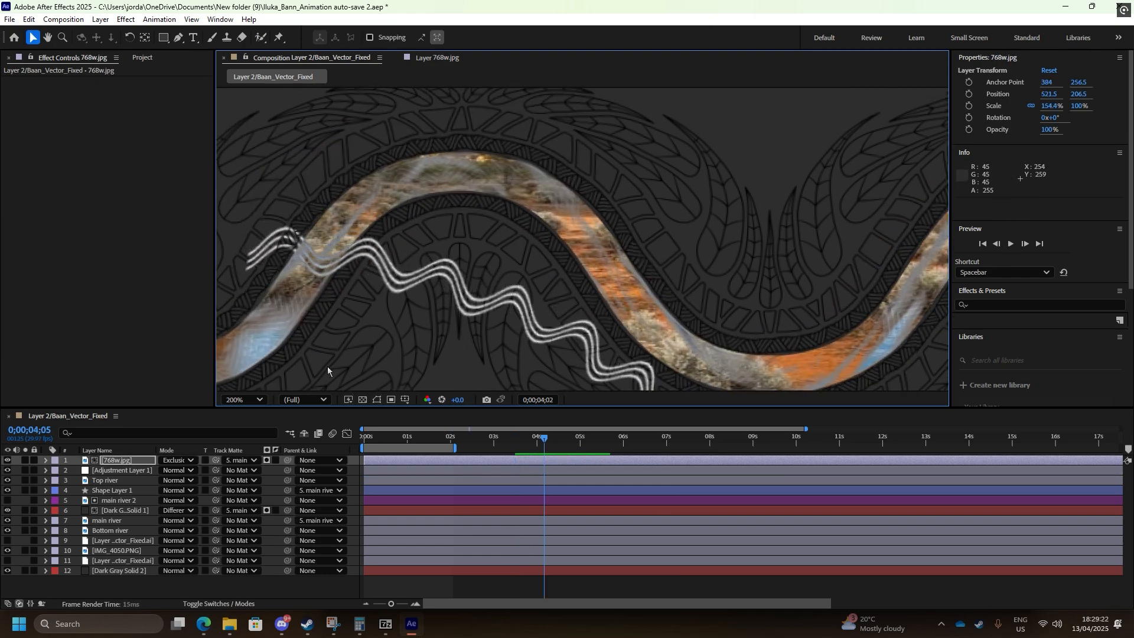
Undo the recent blending mode changes on the landscape photo, playing the animation between them to compare the looks
{"action": "key", "text": "ctrl+z"}
{"action": "key", "text": "space"}
{"action": "key", "text": "ctrl+z"}
{"action": "key", "text": "space"}
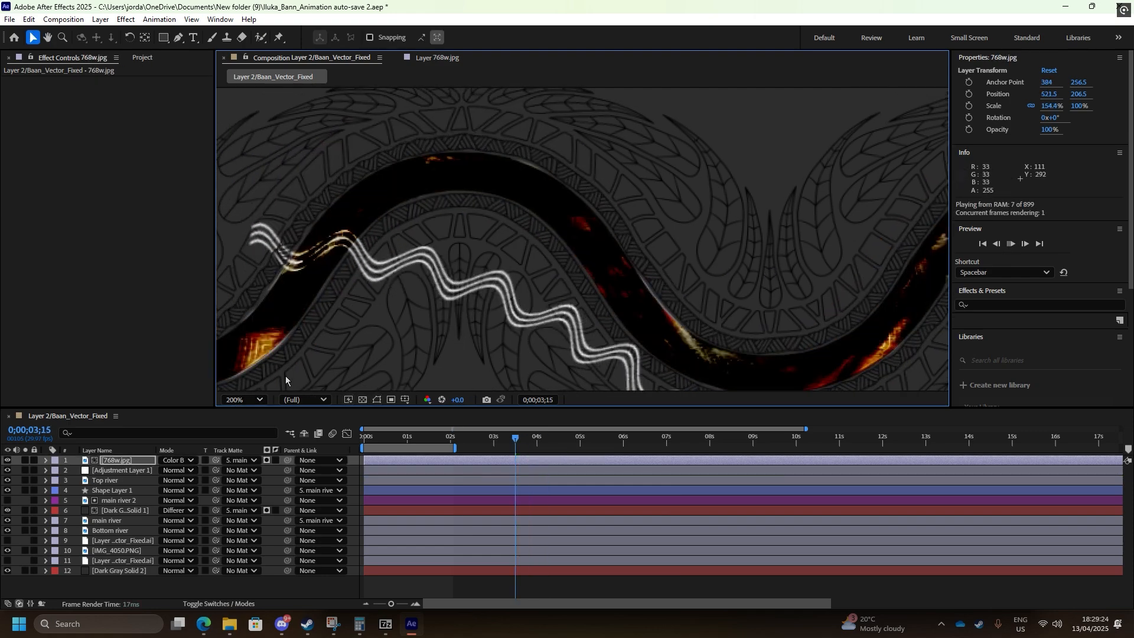
{"action": "key", "text": "ctrl+z"}
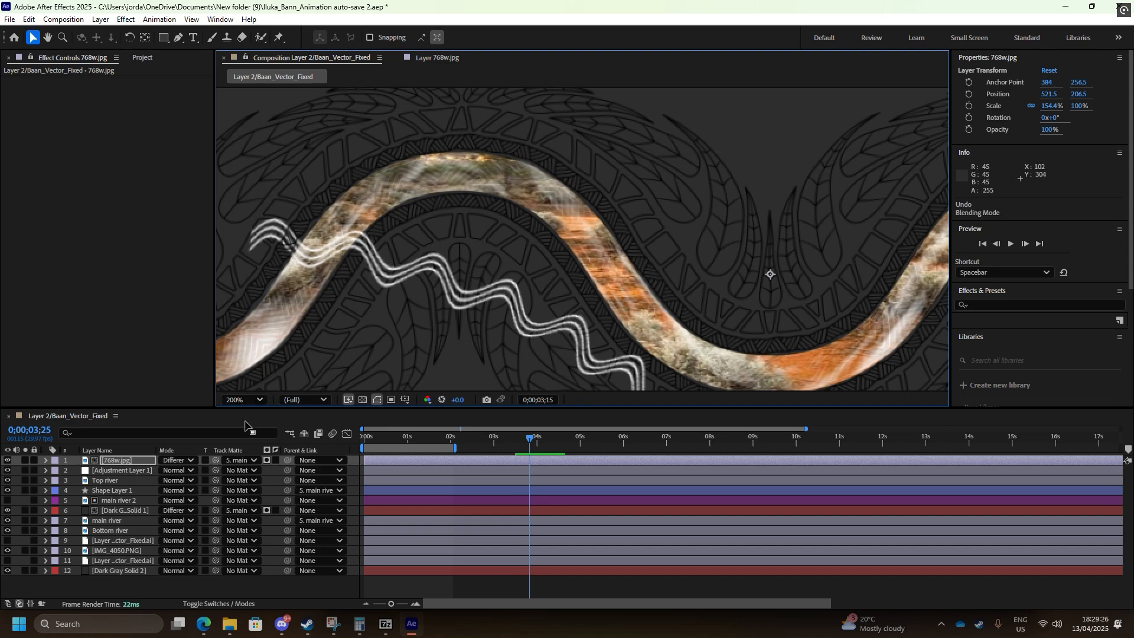
Step back through the landscape photo's edits until the photo is removed from the composition, and play the animation
{"action": "left_click_drag", "start_coordinate": [122, 460], "coordinate": [120, 471]}
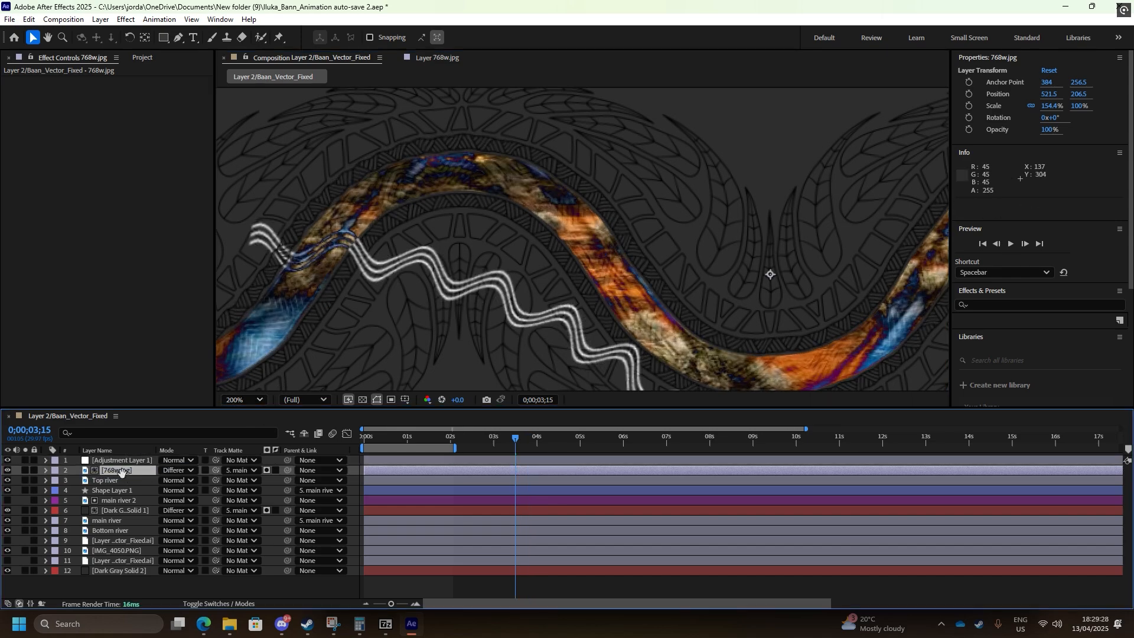
{"action": "key", "text": "ctrl+z"}
{"action": "key", "text": "ctrl+z"}
{"action": "key", "text": "ctrl+z"}
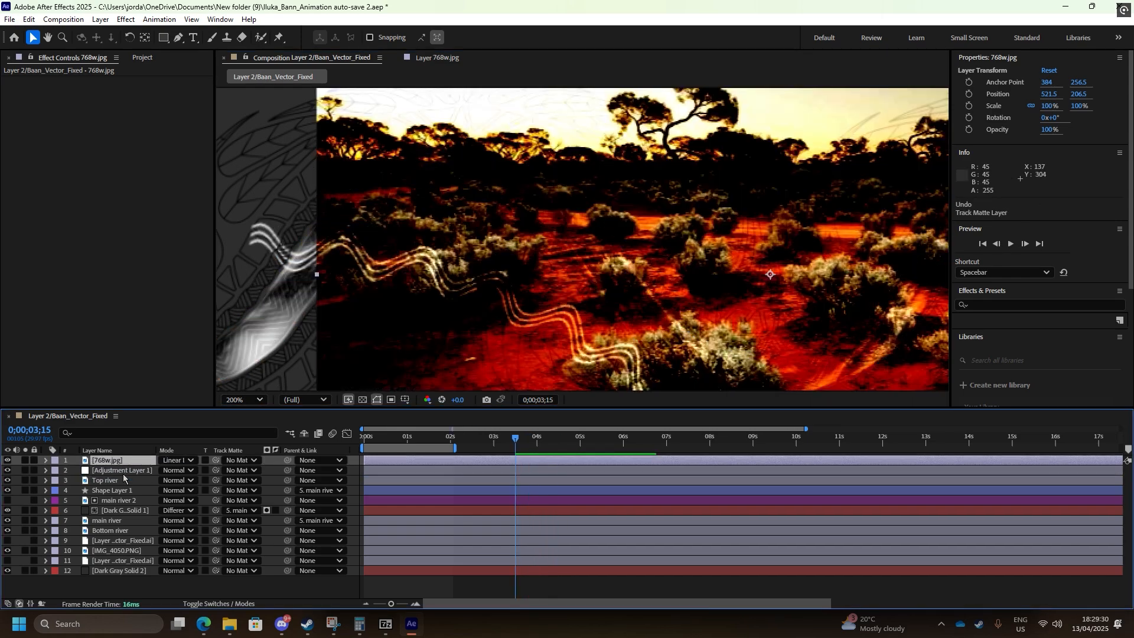
{"action": "key", "text": "ctrl+z"}
{"action": "key", "text": "ctrl+z"}
{"action": "key", "text": "space"}
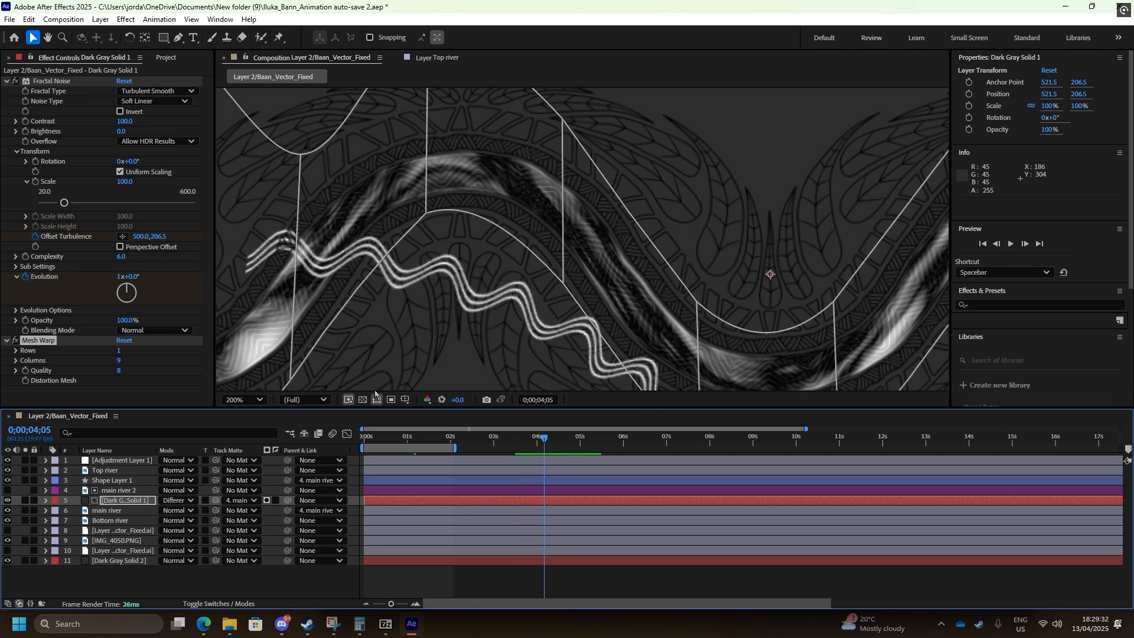
Return to the first frame and add the blue water photo from the browser as the top layer of the composition
{"action": "left_click", "coordinate": [391, 438]}
{"action": "key", "text": "Home"}
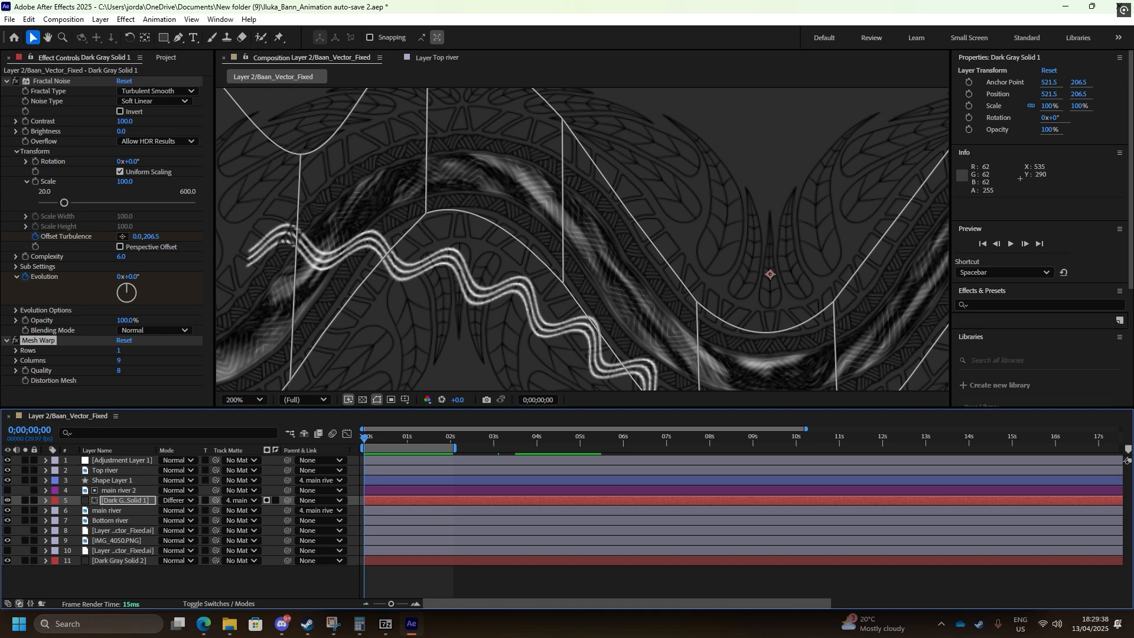
{"action": "key", "text": "alt+Tab"}
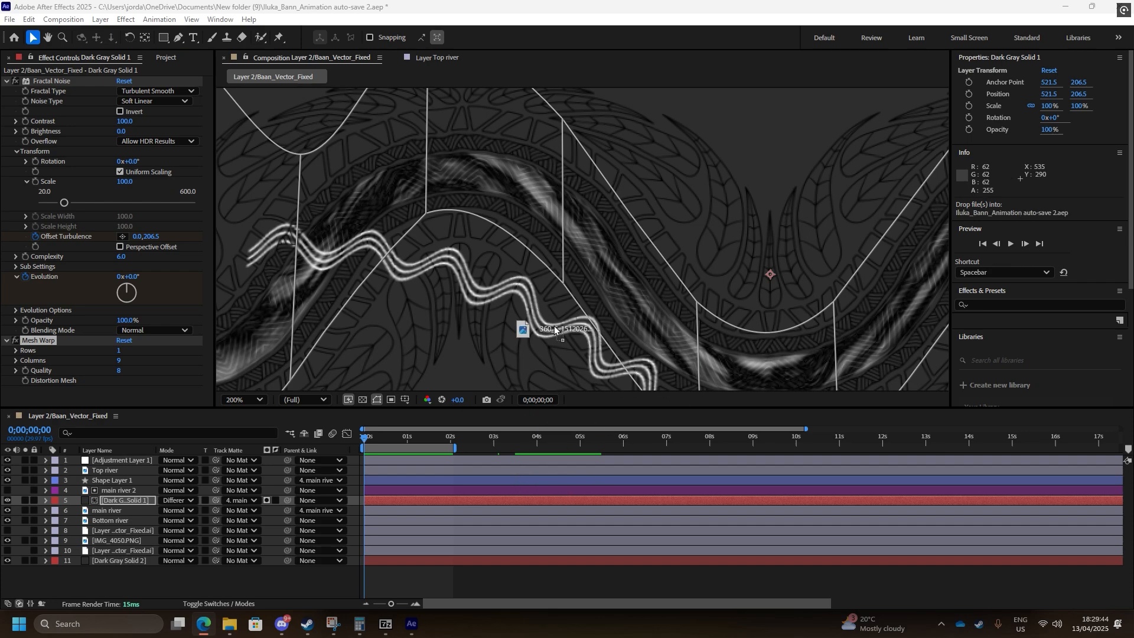
{"action": "left_click_drag", "start_coordinate": [554, 329], "coordinate": [540, 295]}
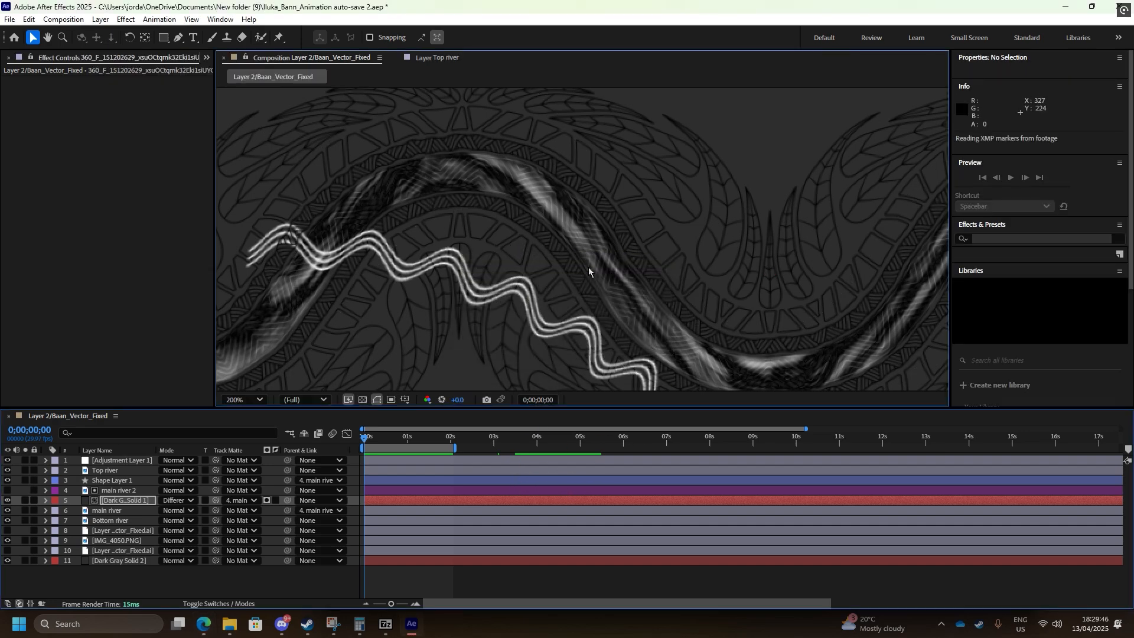
{"action": "scroll", "coordinate": [593, 260], "scroll_direction": "down", "scroll_amount": 4}
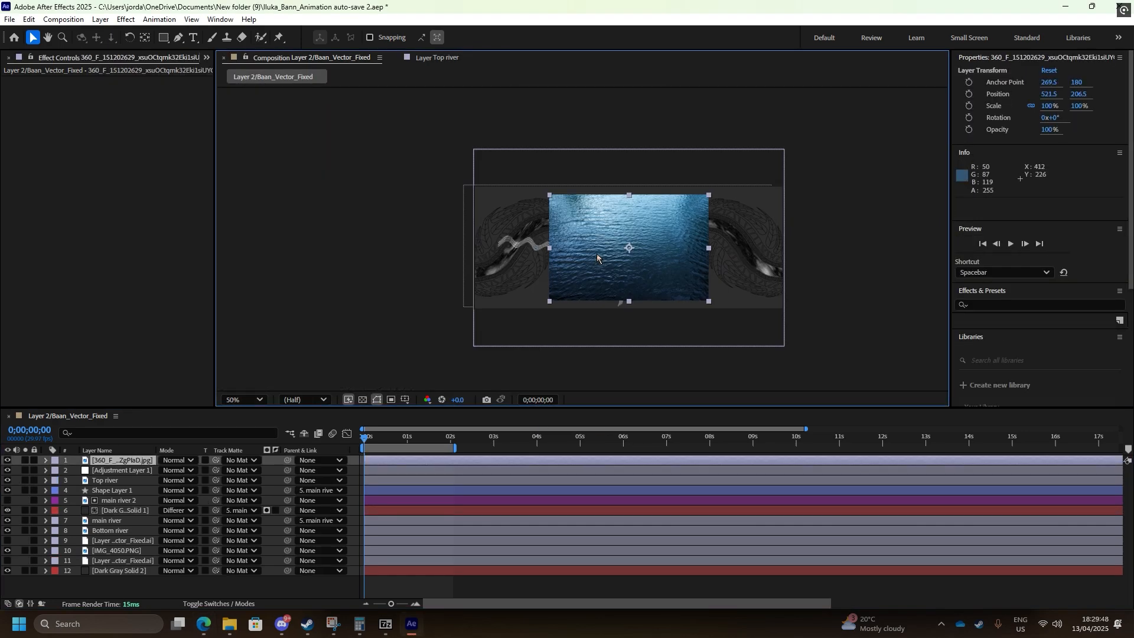
{"action": "scroll", "coordinate": [596, 257], "scroll_direction": "up", "scroll_amount": 2}
Try main river 2 and main river as the water photo's track matte and play the animation
{"action": "left_click", "coordinate": [240, 461]}
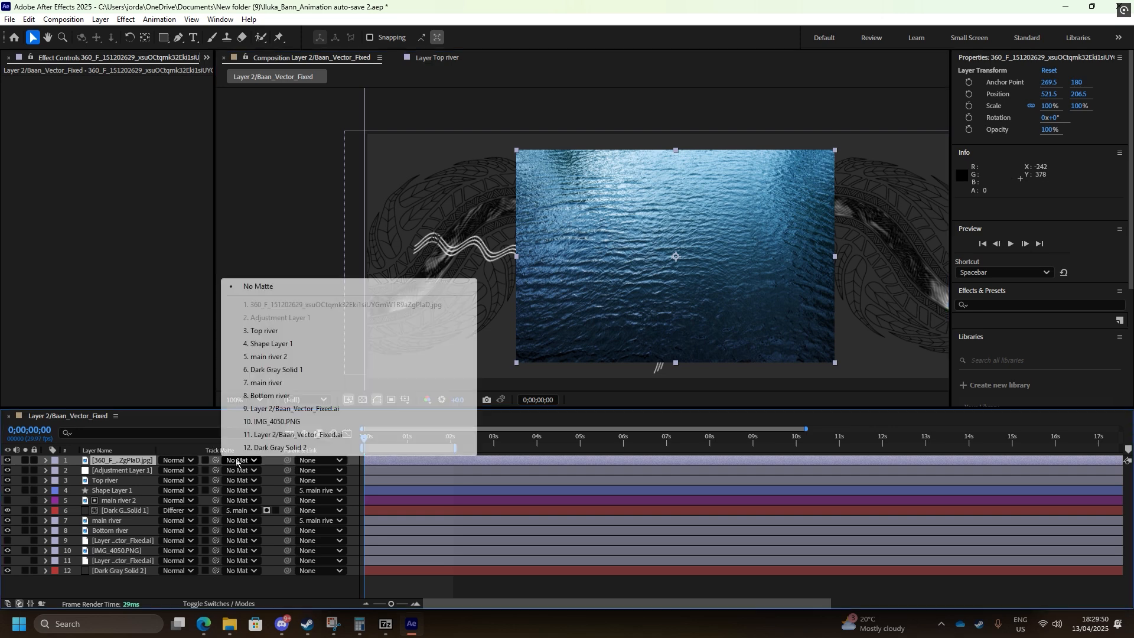
{"action": "left_click", "coordinate": [309, 357]}
{"action": "left_click", "coordinate": [240, 460]}
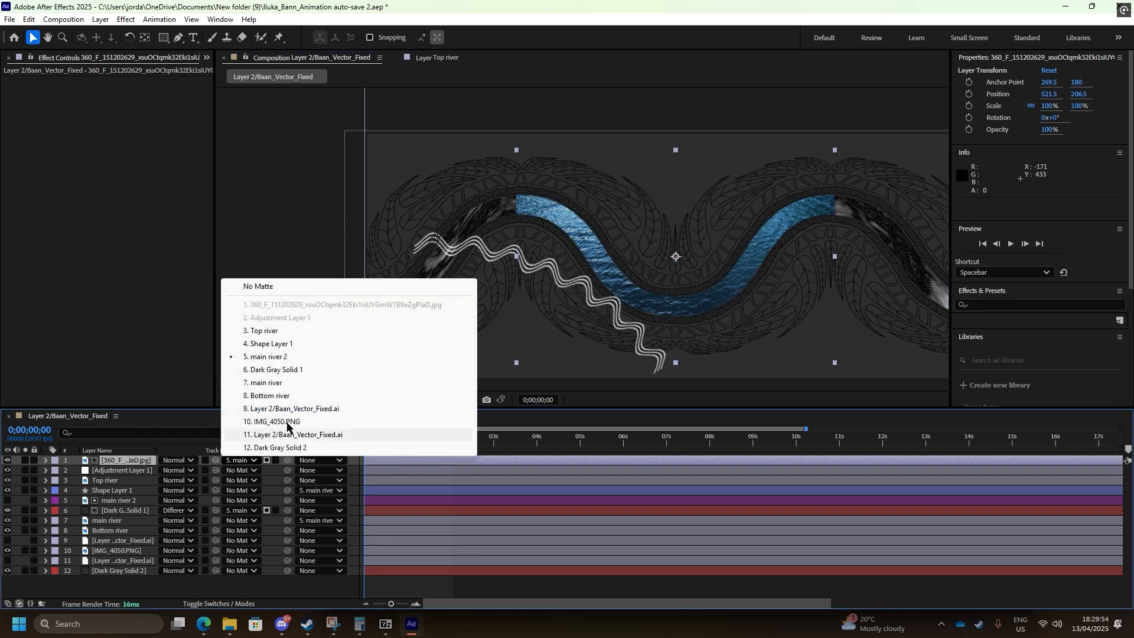
{"action": "left_click", "coordinate": [265, 383]}
{"action": "scroll", "coordinate": [641, 282], "scroll_direction": "up", "scroll_amount": 2}
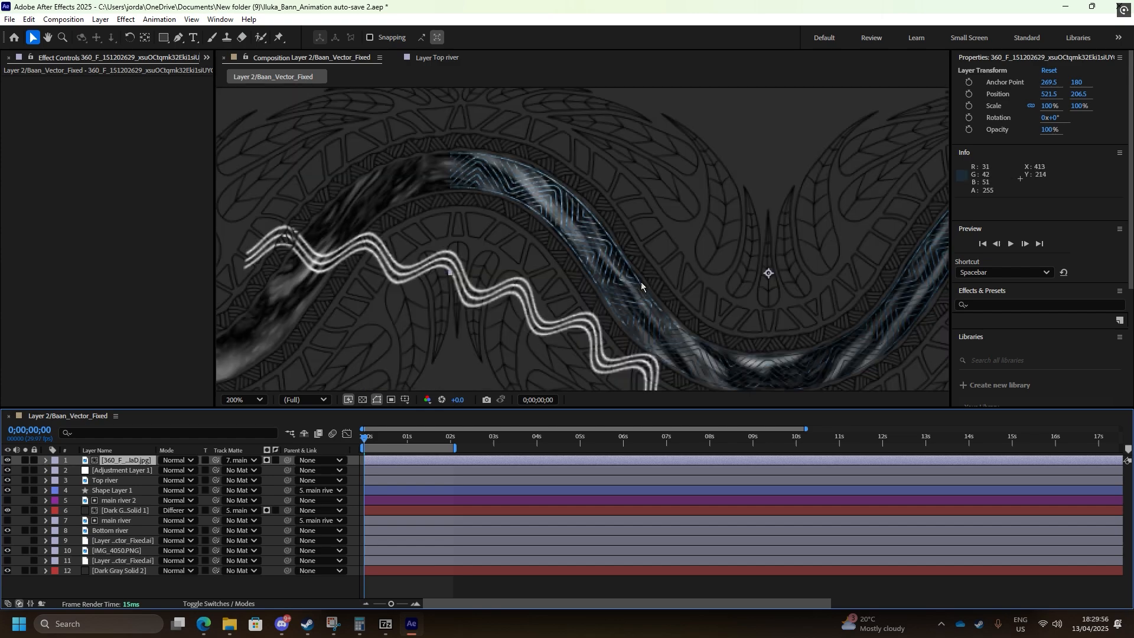
{"action": "key", "text": "space"}
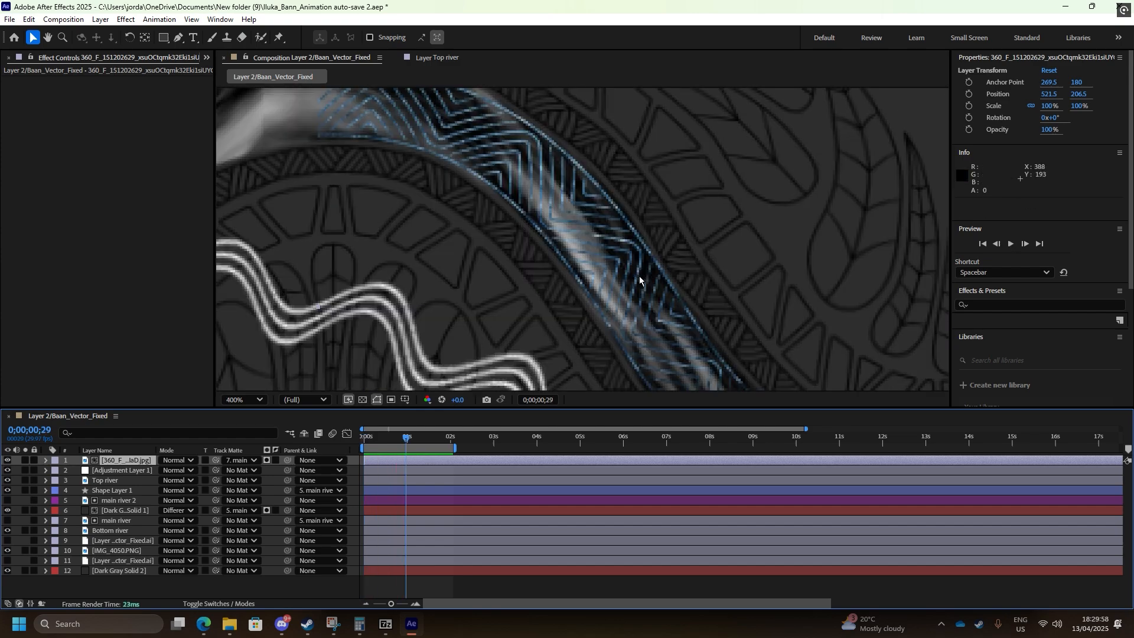
{"action": "key", "text": "space"}
Move the water photo layer below Top river and try Shape Layer 1 as its track matte
{"action": "left_click", "coordinate": [237, 461]}
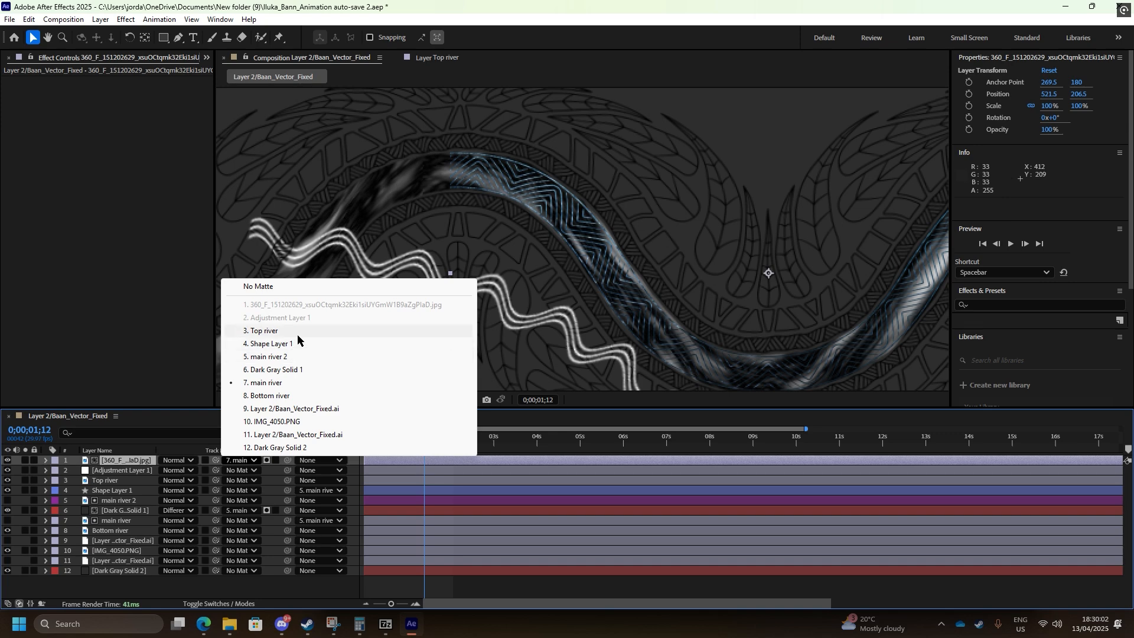
{"action": "left_click_drag", "start_coordinate": [123, 460], "coordinate": [132, 482]}
{"action": "left_click", "coordinate": [245, 481]}
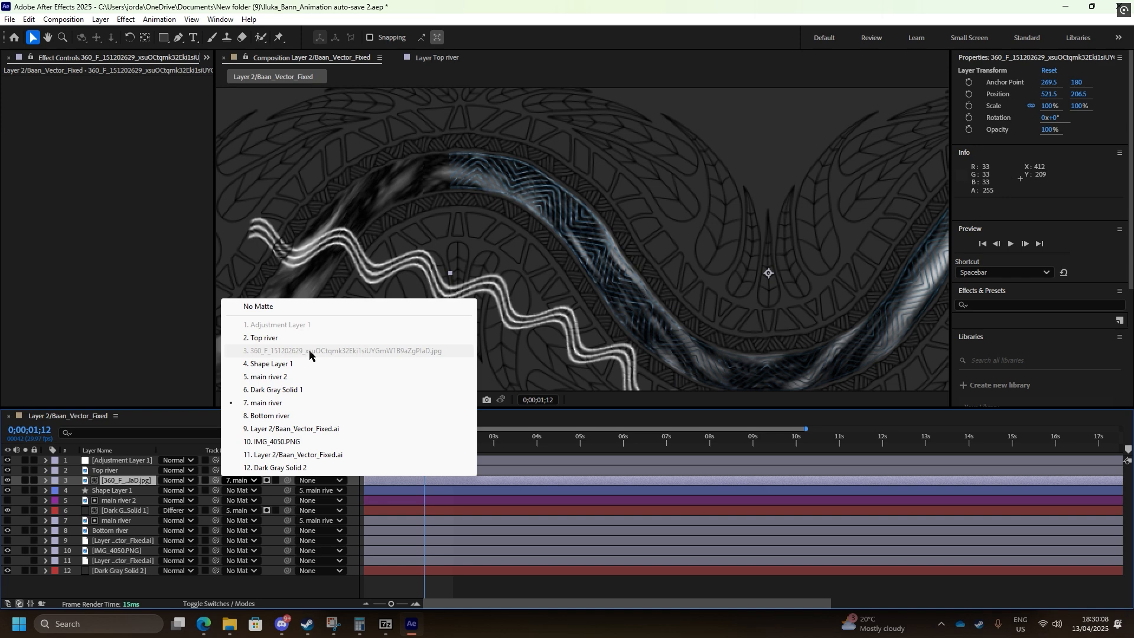
{"action": "left_click", "coordinate": [297, 378]}
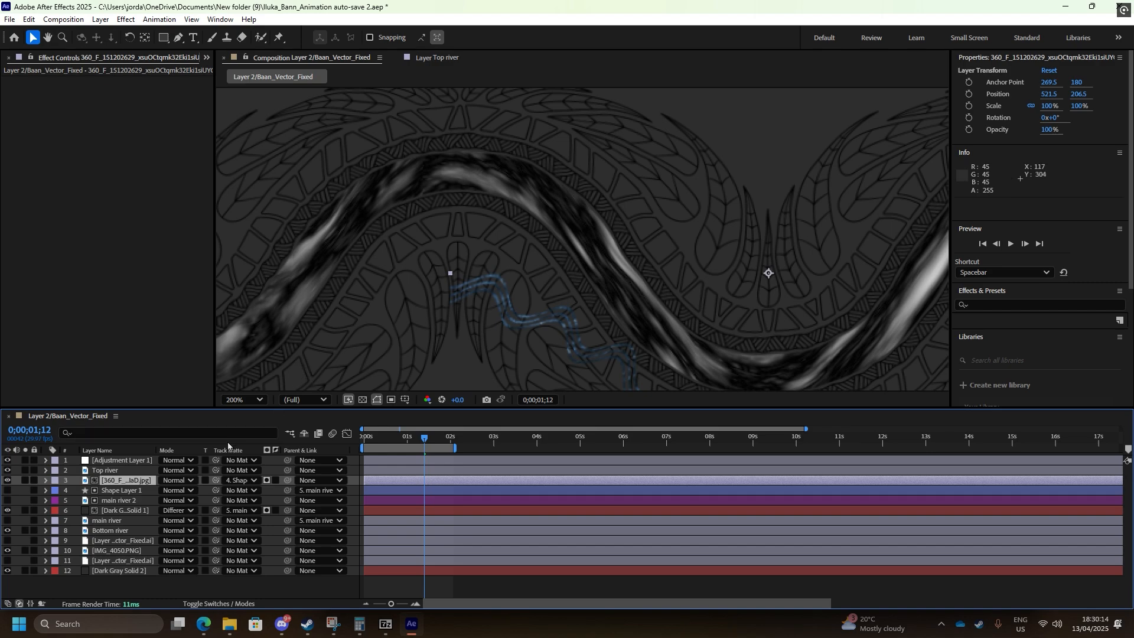
Set the water photo's track matte to main river 2 and play the animation
{"action": "left_click", "coordinate": [185, 482]}
{"action": "left_click", "coordinate": [166, 485]}
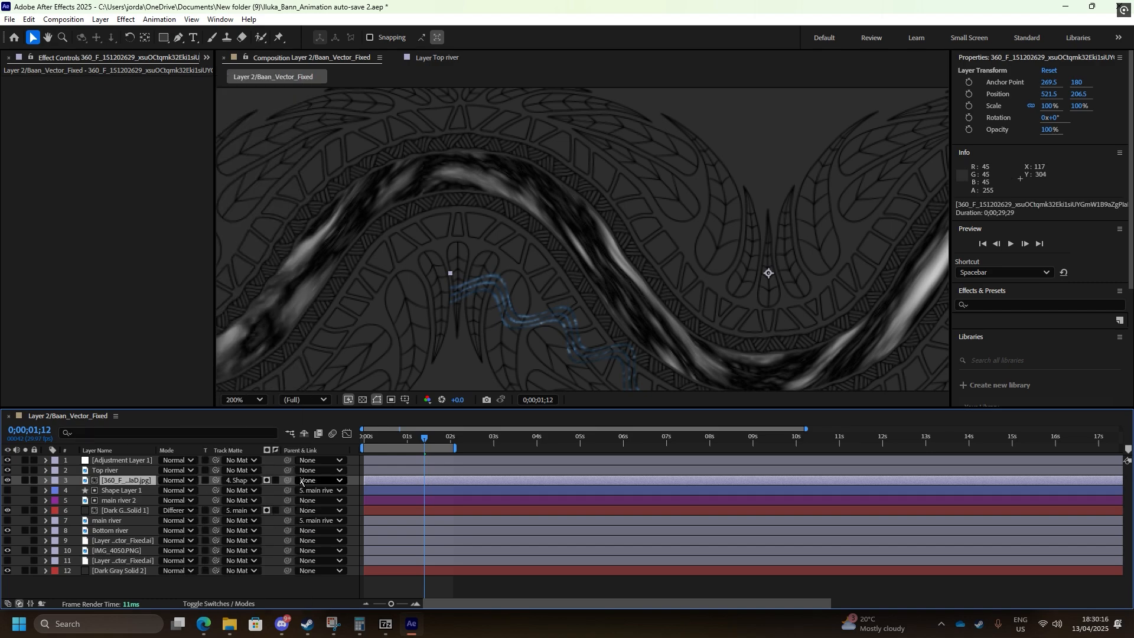
{"action": "left_click", "coordinate": [240, 481]}
{"action": "left_click", "coordinate": [310, 378]}
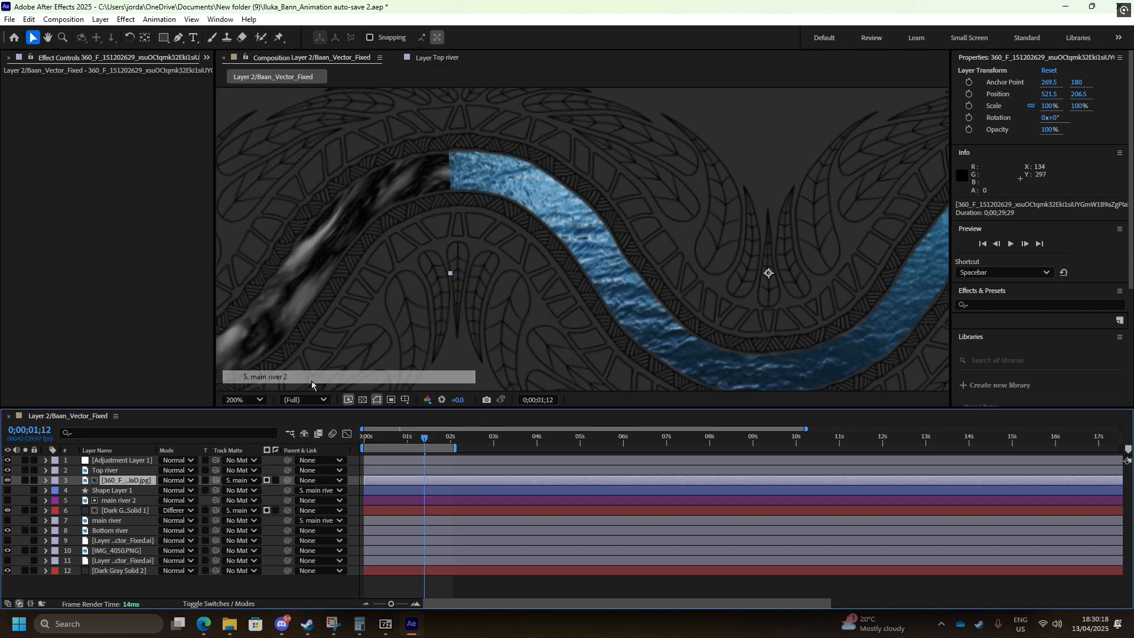
{"action": "key", "text": "space"}
{"action": "key", "text": "space"}
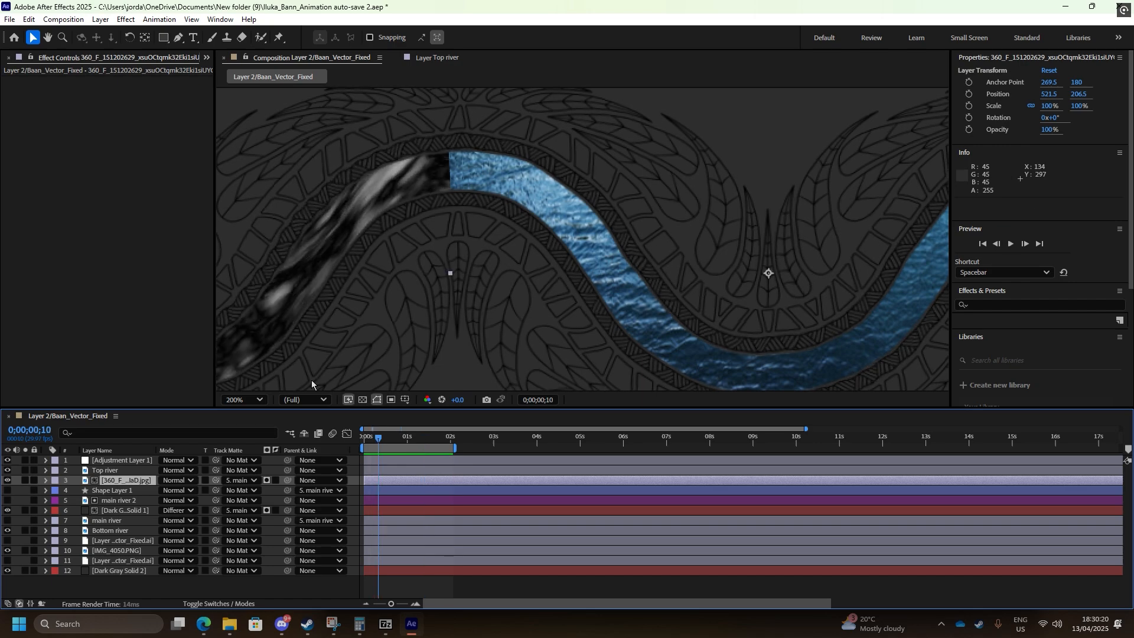
Set the water photo's blending mode to Exclusion and play the animation
{"action": "left_click", "coordinate": [170, 19]}
{"action": "mouse_move", "coordinate": [190, 19]}
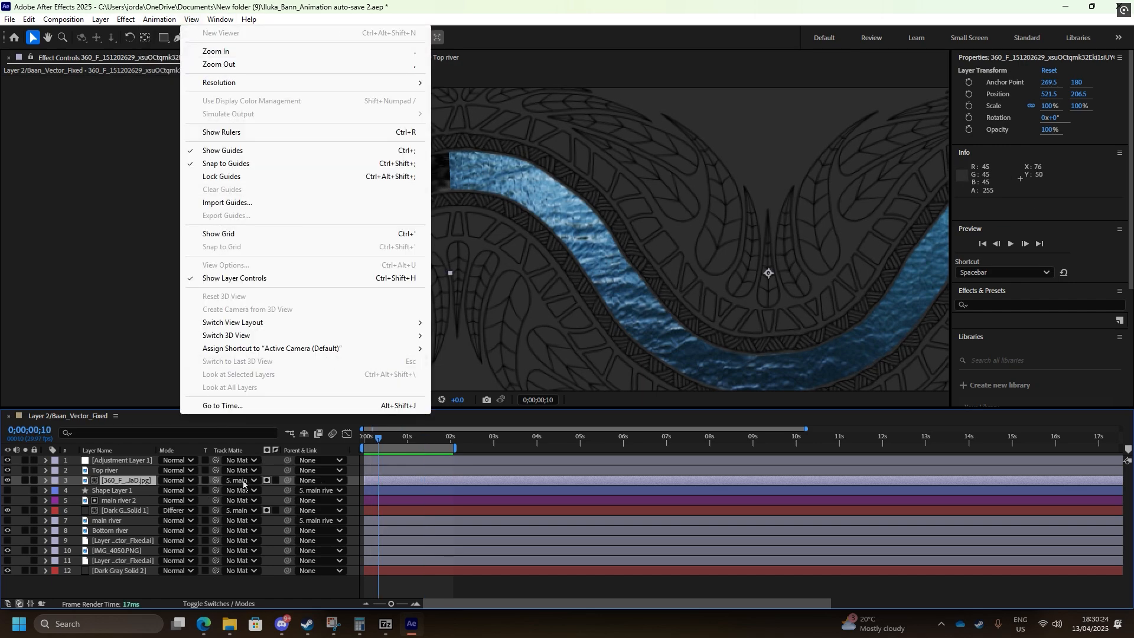
{"action": "left_click", "coordinate": [181, 481]}
{"action": "left_click", "coordinate": [227, 429]}
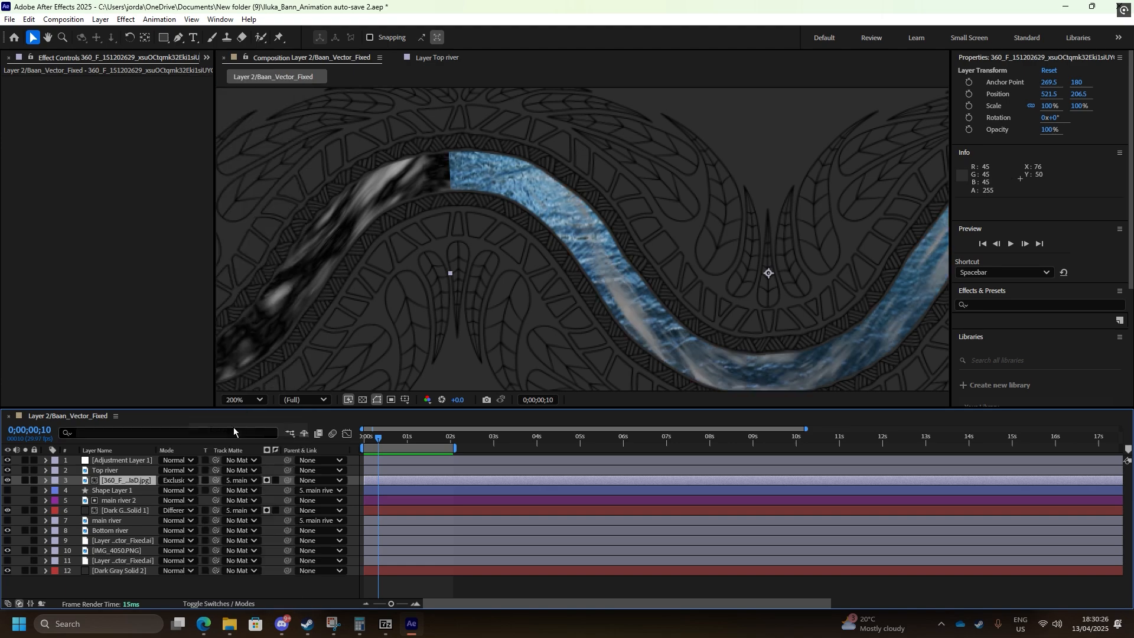
{"action": "key", "text": "space"}
Stretch the water photo horizontally to 218% so it spans the river, and play the result
{"action": "scroll", "coordinate": [598, 317], "scroll_direction": "down", "scroll_amount": 4}
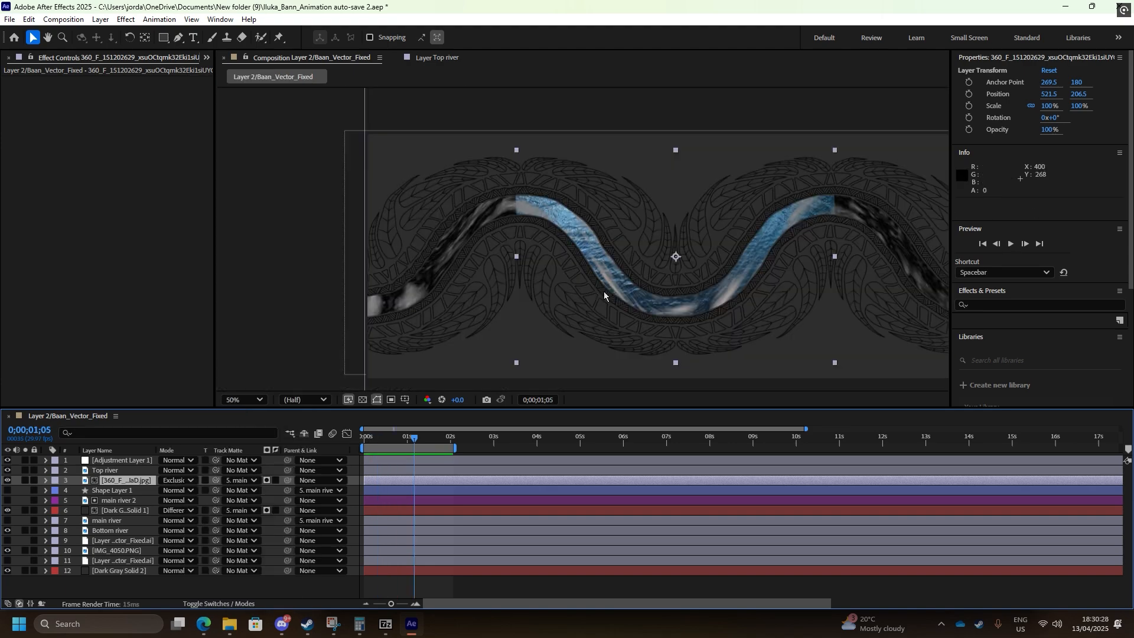
{"action": "key", "text": "space"}
{"action": "scroll", "coordinate": [543, 263], "scroll_direction": "up", "scroll_amount": 4}
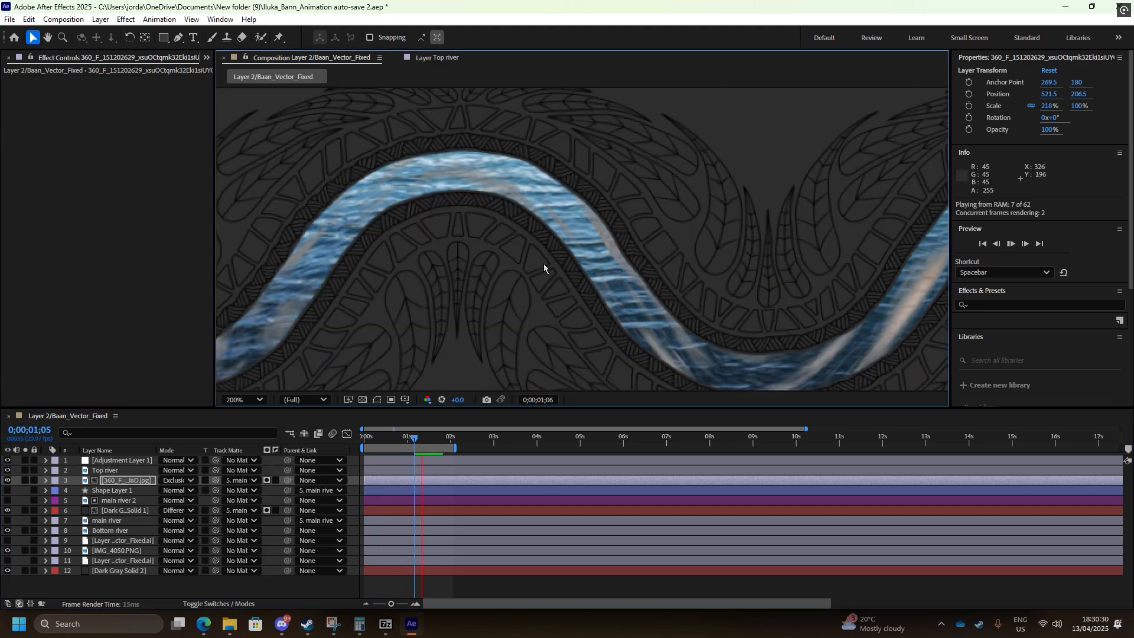
Play the animation and examine the blended water texture up close along the length of the river
{"action": "left_click_drag", "start_coordinate": [709, 233], "coordinate": [338, 228]}
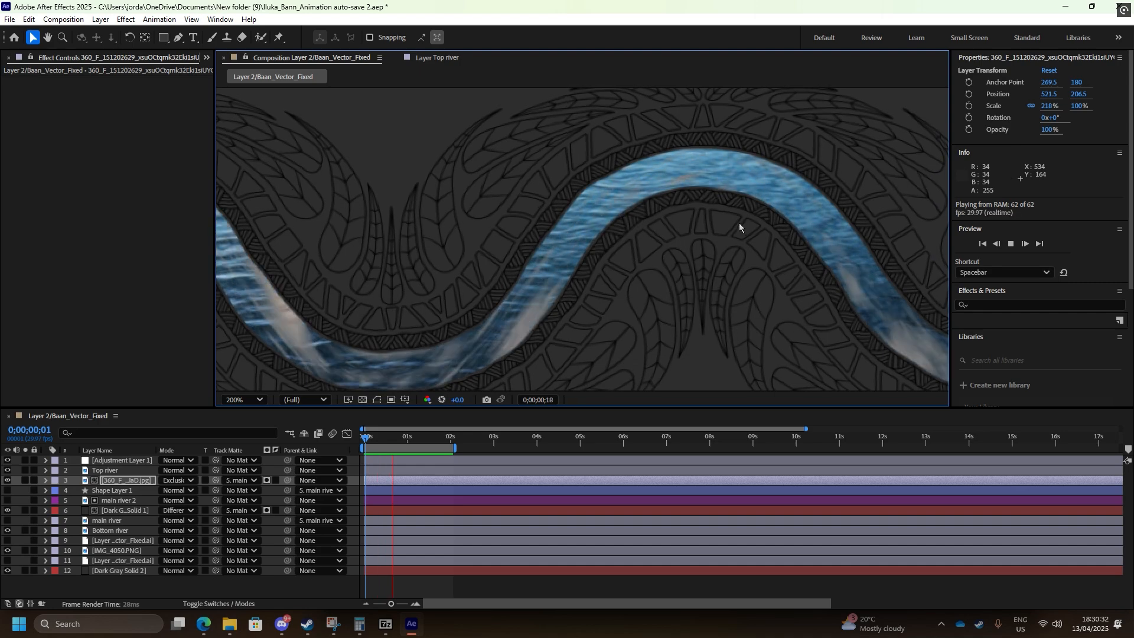
{"action": "left_click_drag", "start_coordinate": [866, 238], "coordinate": [700, 236]}
{"action": "scroll", "coordinate": [706, 236], "scroll_direction": "up", "scroll_amount": 3}
{"action": "scroll", "coordinate": [703, 235], "scroll_direction": "down", "scroll_amount": 3}
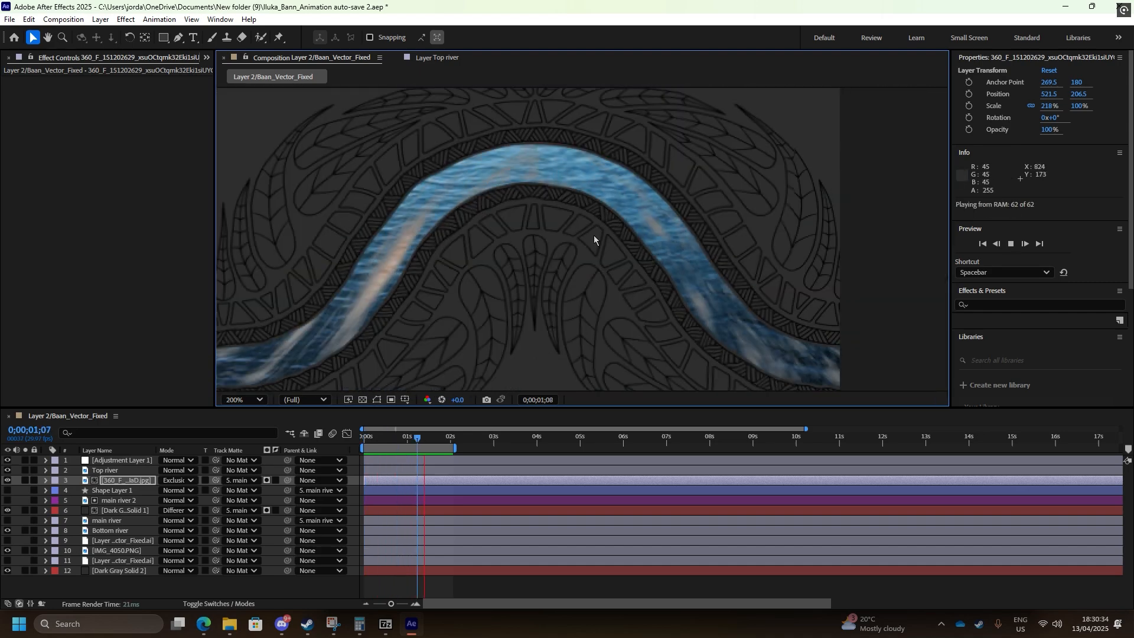
{"action": "key", "text": "space"}
{"action": "left_click_drag", "start_coordinate": [554, 250], "coordinate": [598, 210]}
{"action": "key", "text": "space"}
{"action": "key", "text": "space"}
{"action": "left_click_drag", "start_coordinate": [445, 313], "coordinate": [622, 289]}
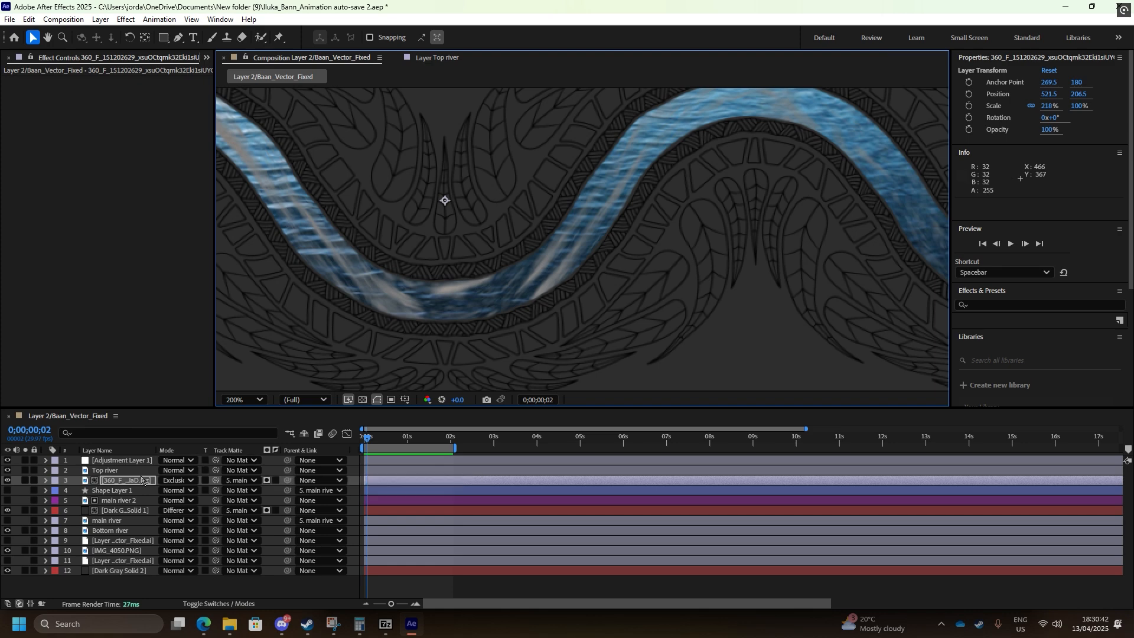
Review the effects on the Dark Gray Solid 1 and main river 2 layers and play the animation
{"action": "left_click", "coordinate": [132, 512]}
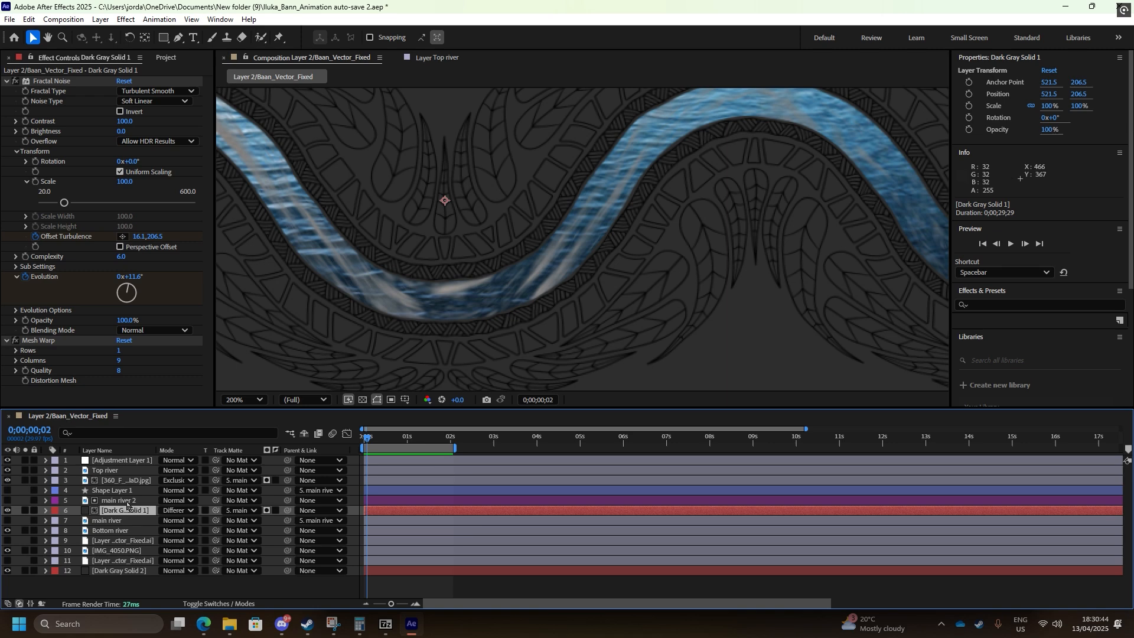
{"action": "left_click", "coordinate": [127, 501]}
{"action": "left_click_drag", "start_coordinate": [419, 296], "coordinate": [533, 350]}
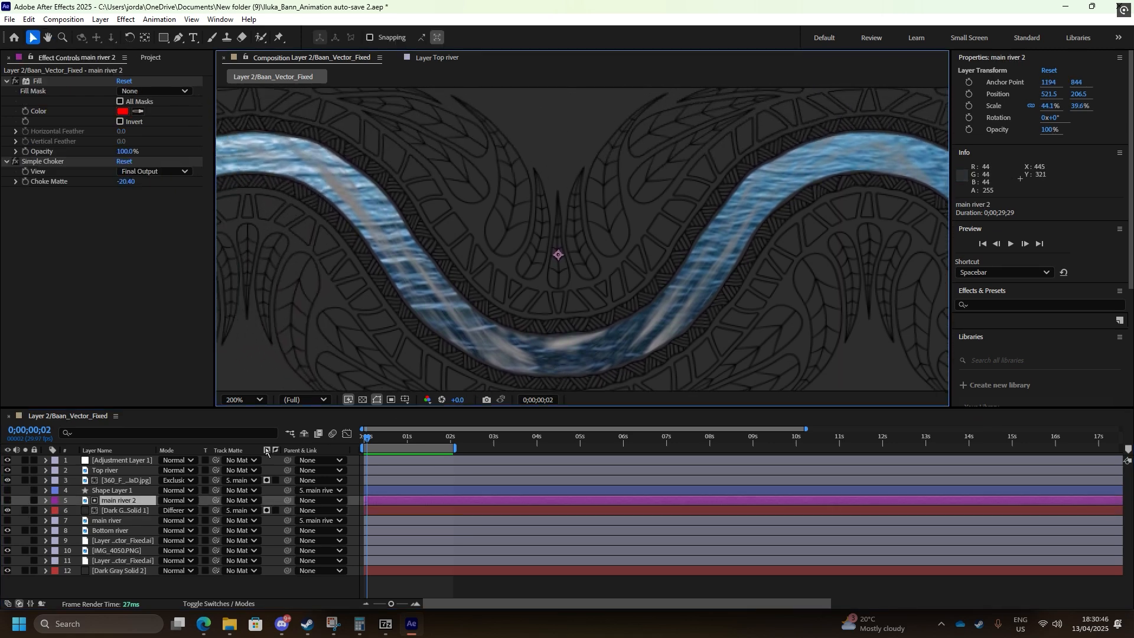
{"action": "left_click", "coordinate": [124, 512]}
{"action": "key", "text": "space"}
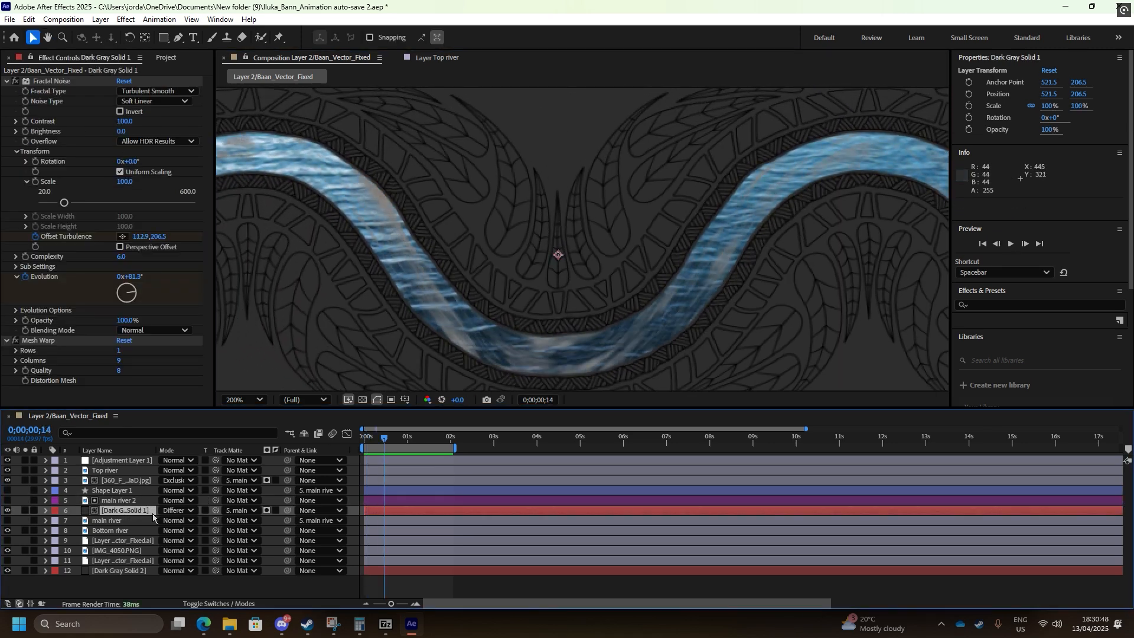
Set Adjustment Layer 1's track matte to the main river layer and play the animation
{"action": "left_click", "coordinate": [137, 462]}
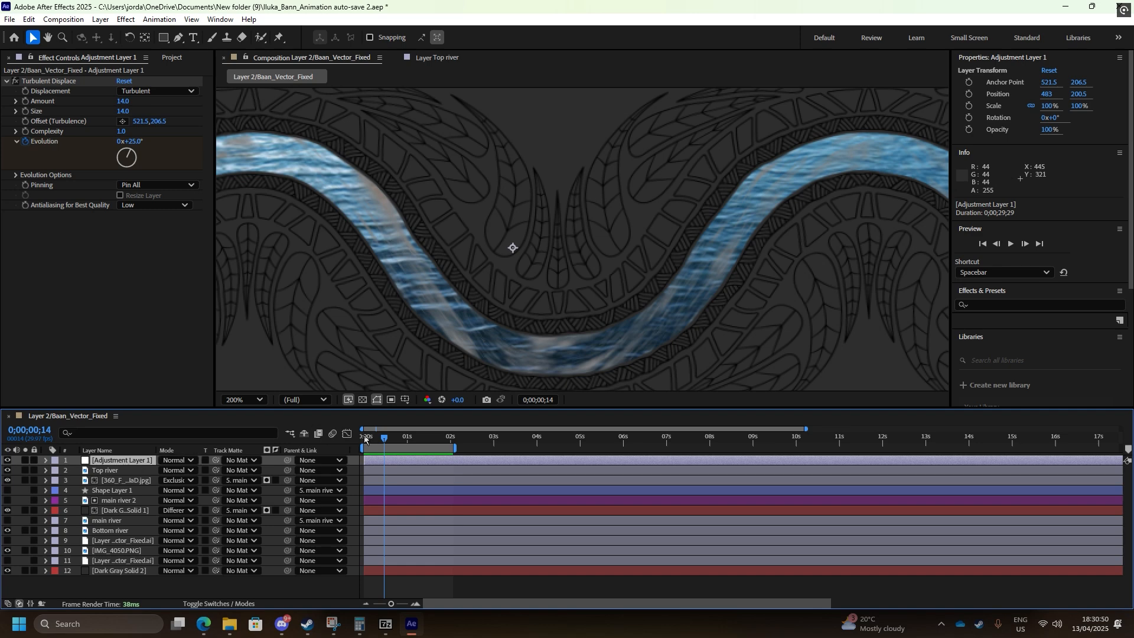
{"action": "left_click", "coordinate": [238, 461]}
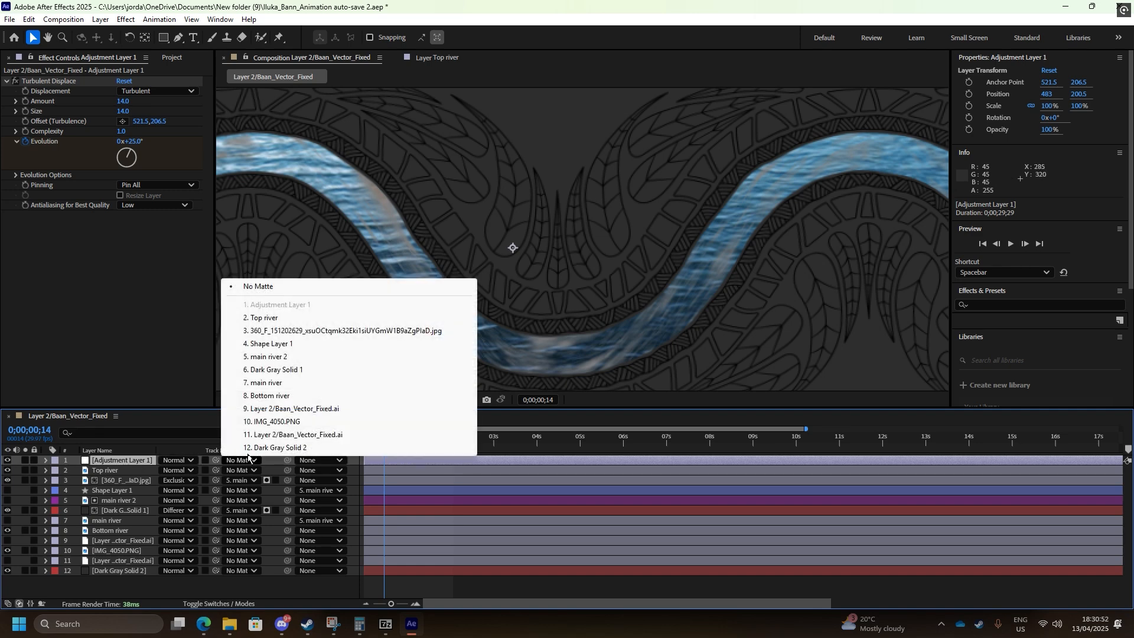
{"action": "left_click", "coordinate": [278, 383]}
{"action": "key", "text": "space"}
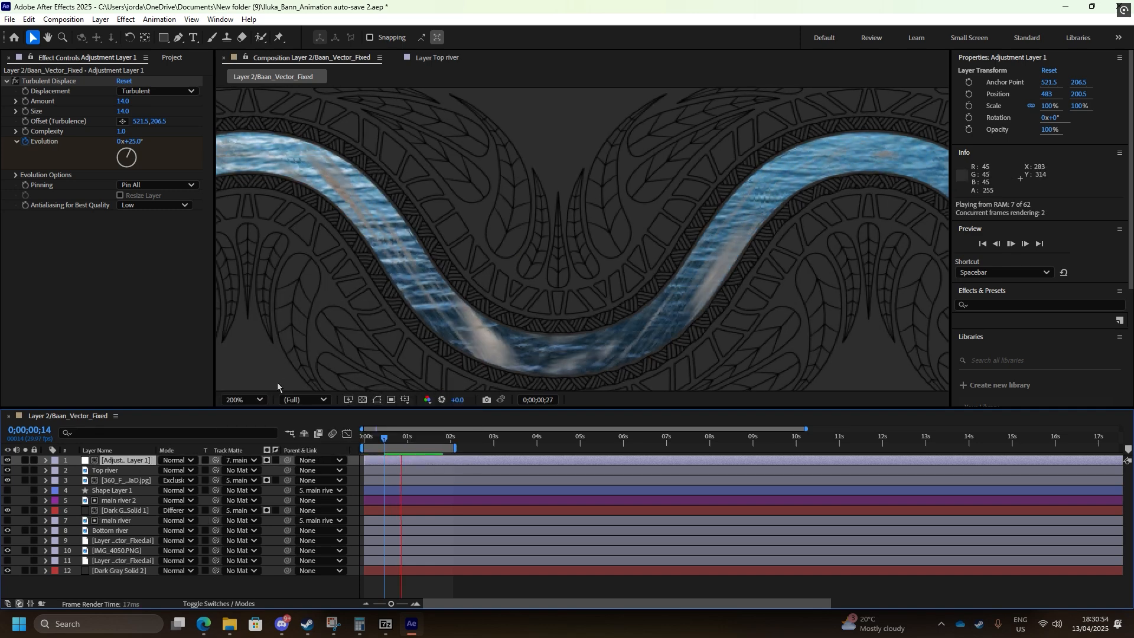
{"action": "key", "text": "space"}
Try Dark Gray Solid 1 as Adjustment Layer 1's track matte, undo it and inspect the river
{"action": "left_click", "coordinate": [239, 460]}
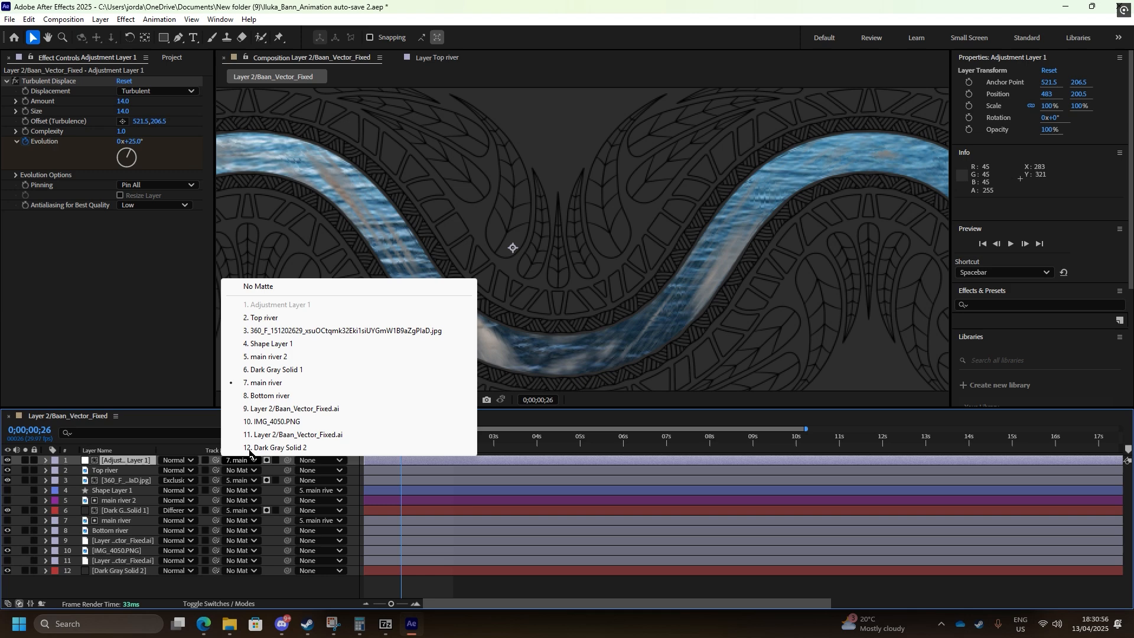
{"action": "left_click", "coordinate": [275, 370]}
{"action": "key", "text": "ctrl+z"}
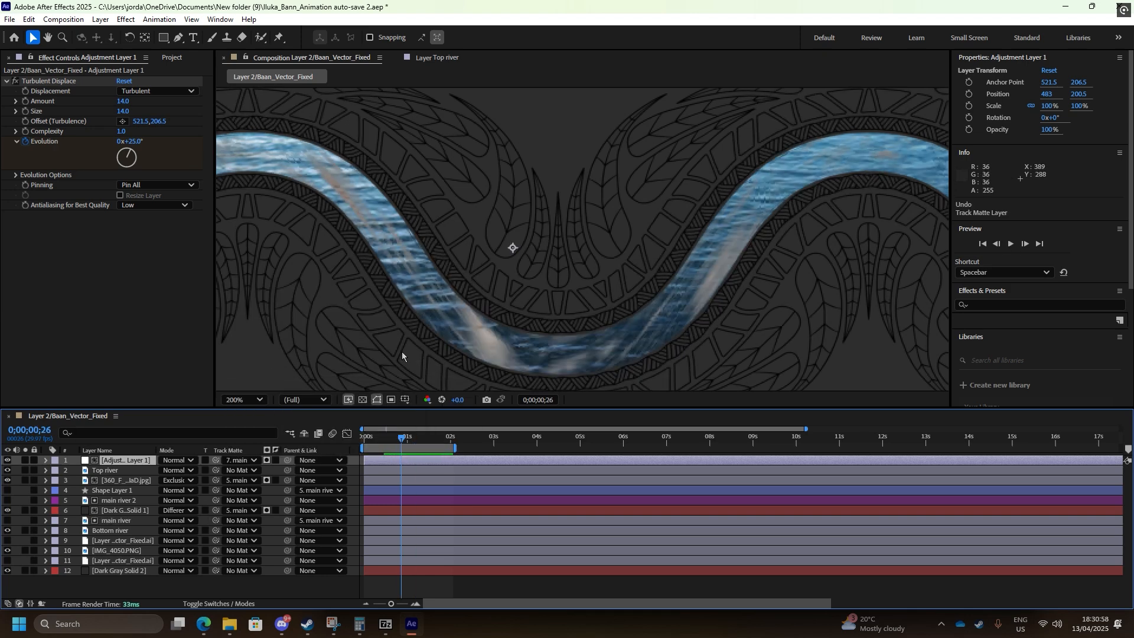
{"action": "scroll", "coordinate": [439, 371], "scroll_direction": "left", "scroll_amount": 3}
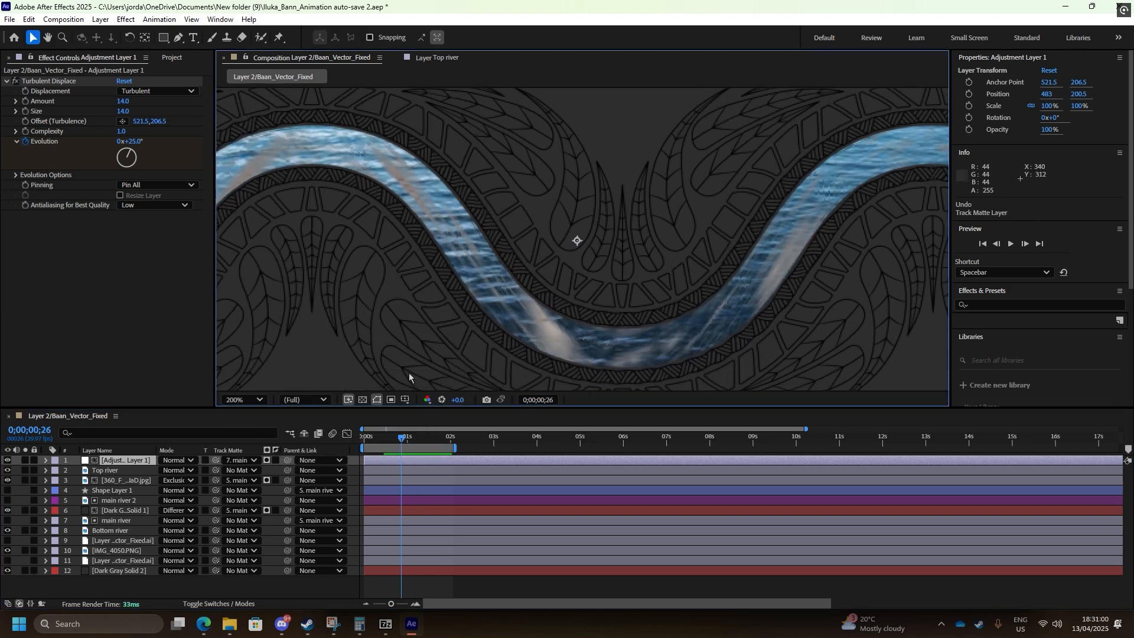
Try the main river layer at the front of the layer stack with Pin Light blending, and undo both changes
{"action": "left_click", "coordinate": [130, 500]}
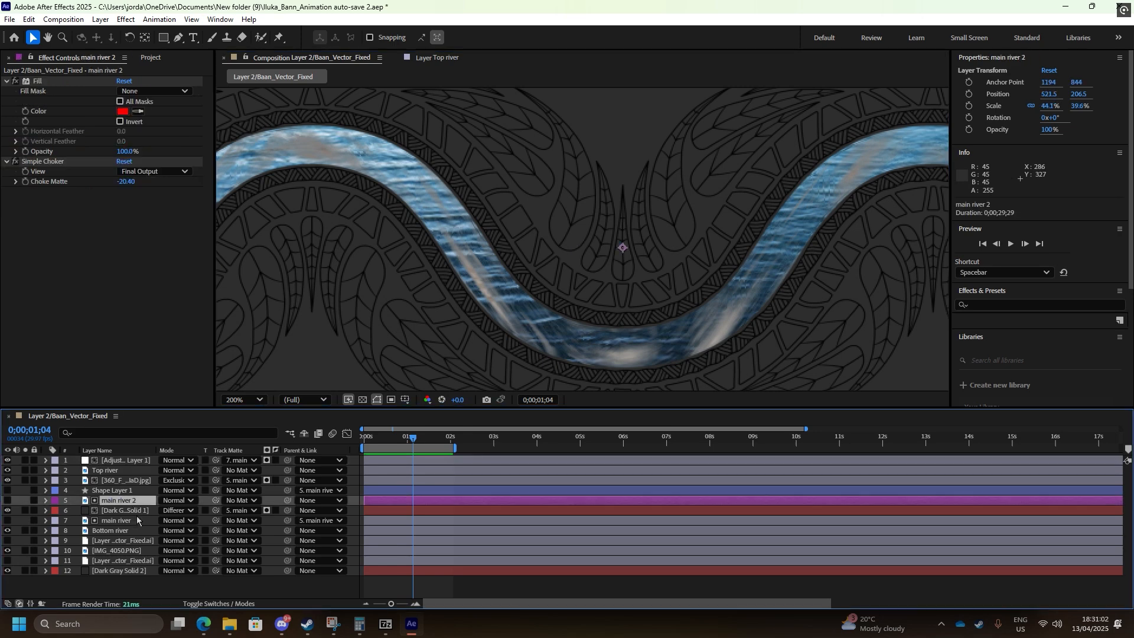
{"action": "left_click_drag", "start_coordinate": [118, 520], "coordinate": [132, 459]}
{"action": "key", "text": "space"}
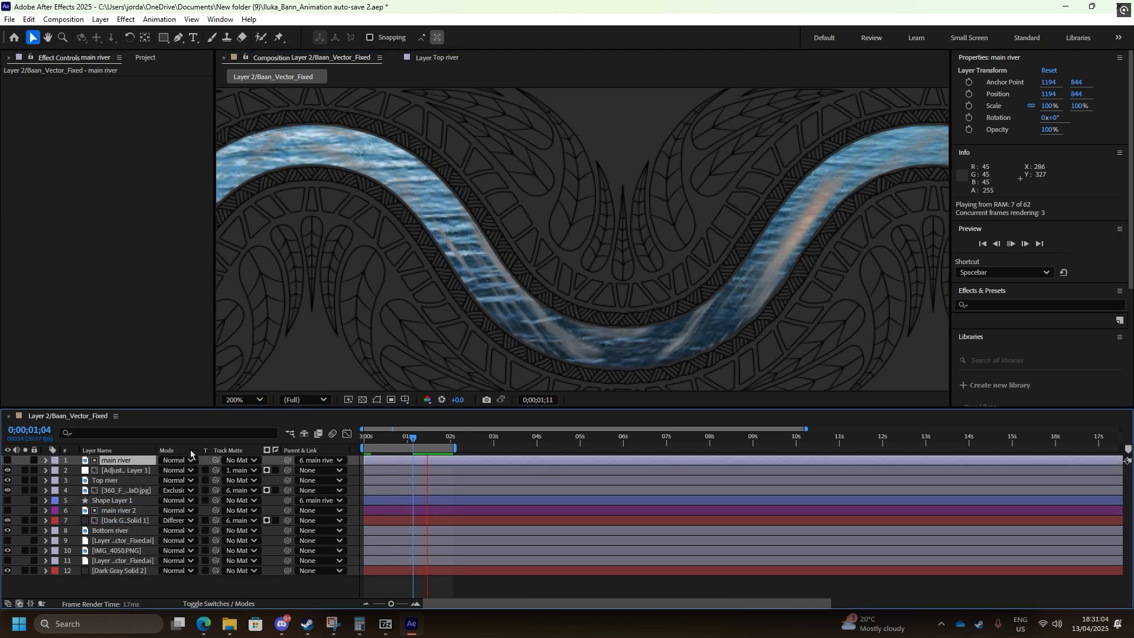
{"action": "left_click", "coordinate": [313, 460]}
{"action": "left_click", "coordinate": [177, 460]}
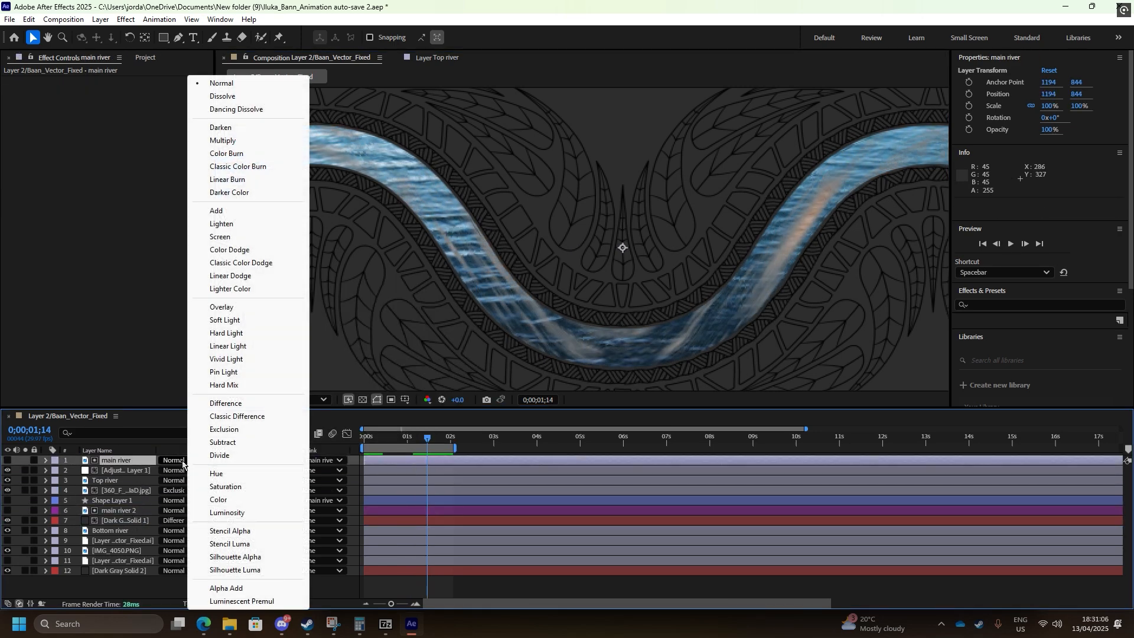
{"action": "left_click", "coordinate": [248, 372]}
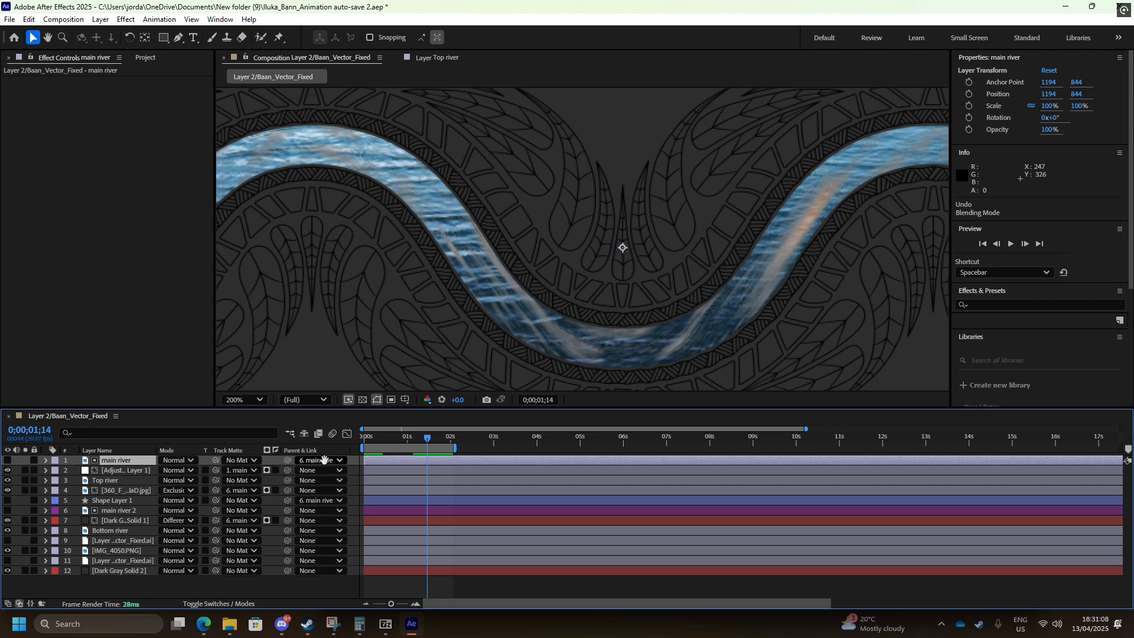
{"action": "key", "text": "ctrl+z"}
{"action": "key", "text": "ctrl+z"}
Play the animation from near its start and examine the water texture along successive bends of the river
{"action": "key", "text": "space"}
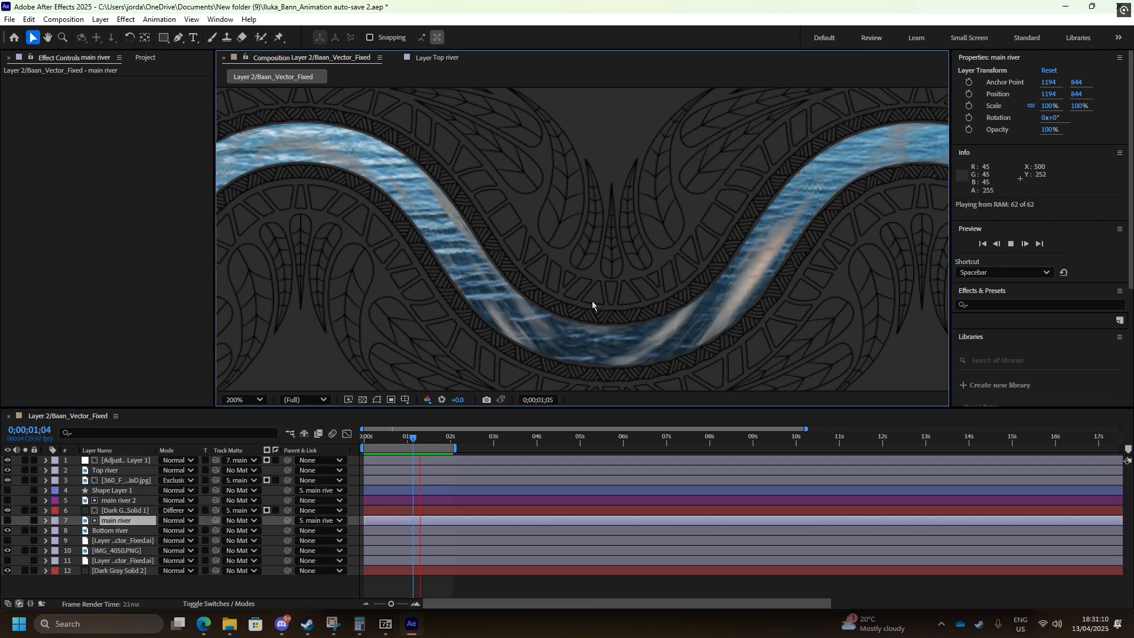
{"action": "key", "text": "comma"}
{"action": "key", "text": "comma"}
{"action": "left_click_drag", "start_coordinate": [473, 278], "coordinate": [700, 283]}
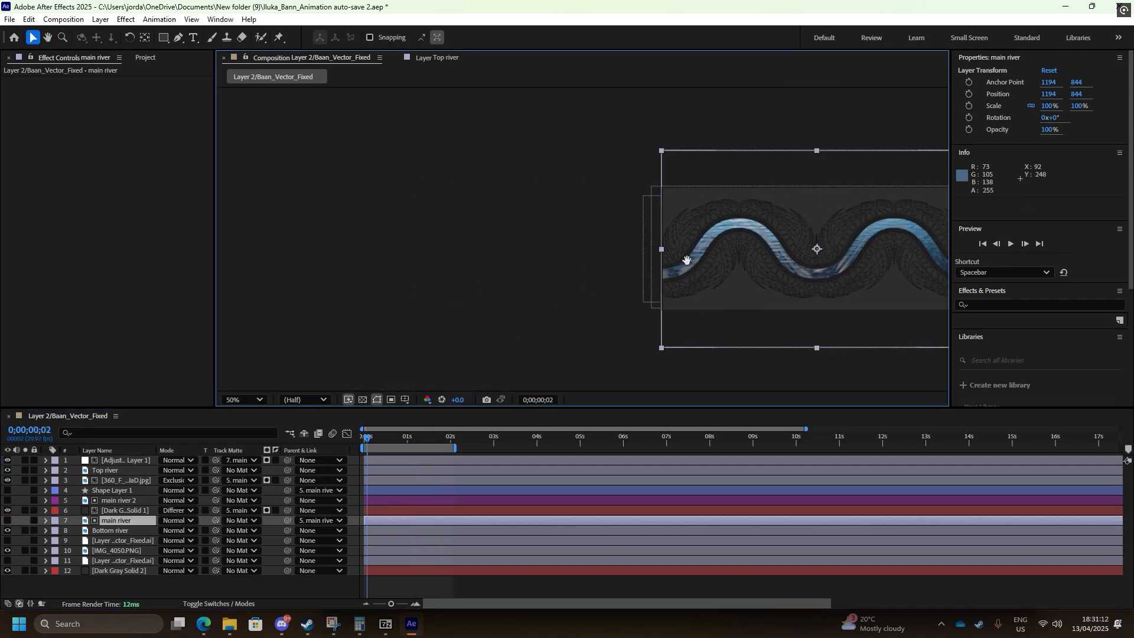
{"action": "scroll", "coordinate": [686, 260], "scroll_direction": "up", "scroll_amount": 1}
{"action": "left_click_drag", "start_coordinate": [630, 241], "coordinate": [237, 269]}
{"action": "scroll", "coordinate": [621, 259], "scroll_direction": "up", "scroll_amount": 1}
{"action": "left_click_drag", "start_coordinate": [609, 268], "coordinate": [441, 237]}
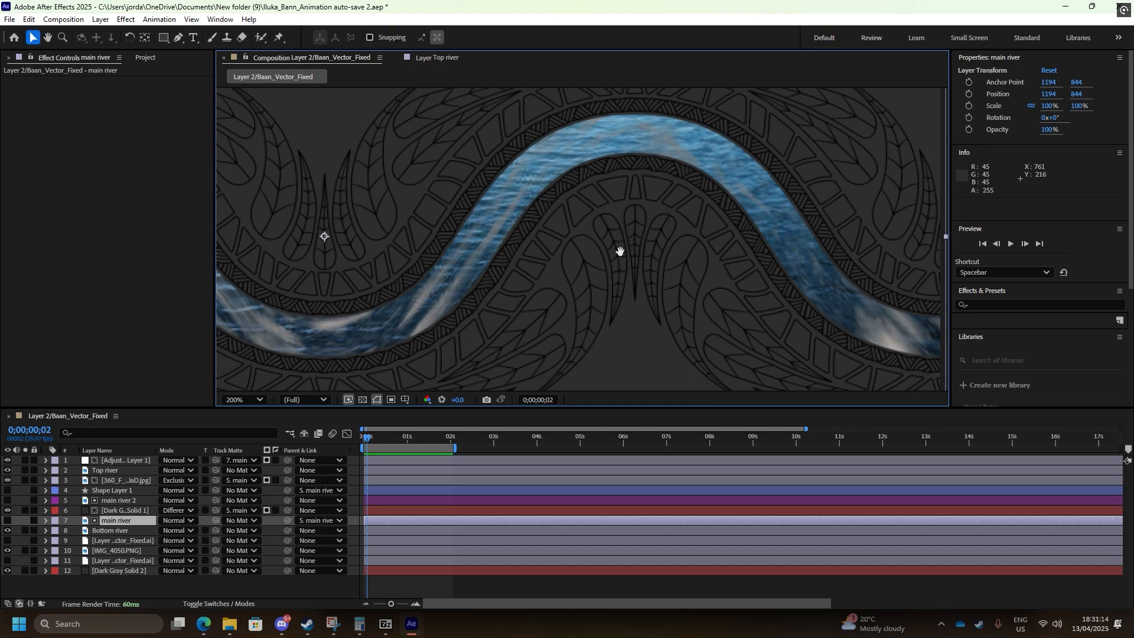
{"action": "left_click_drag", "start_coordinate": [335, 264], "coordinate": [892, 242]}
{"action": "key", "text": "space"}
{"action": "key", "text": "v"}
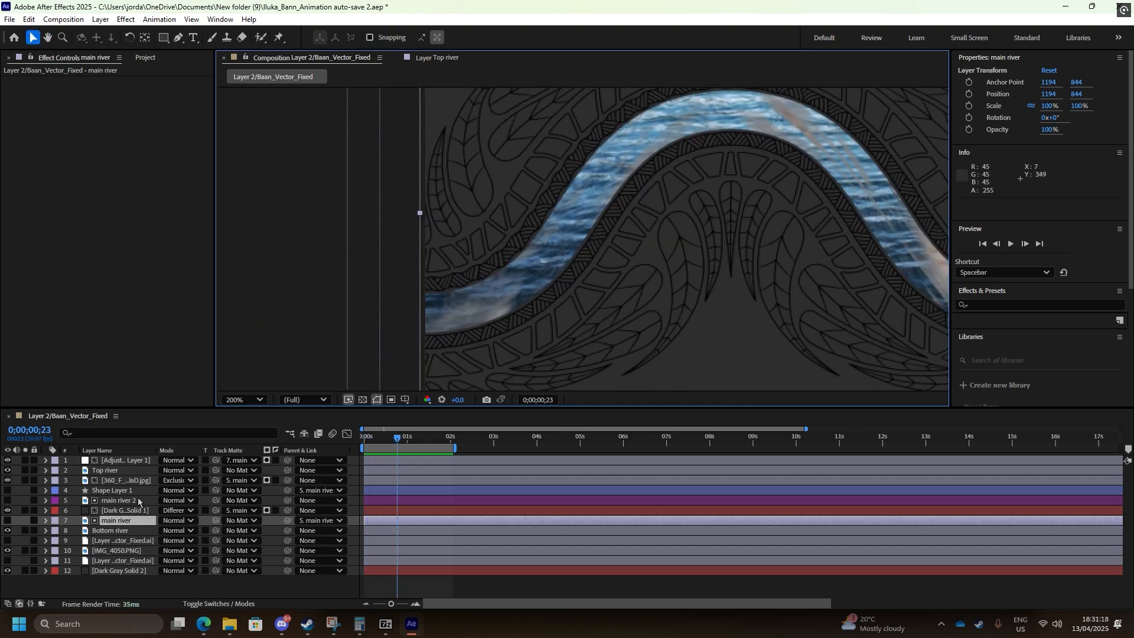
Compare the river layers and retry Dark Gray Solid 1 as the track matte of Adjustment Layer 1
{"action": "left_click", "coordinate": [125, 502]}
{"action": "left_click", "coordinate": [125, 522]}
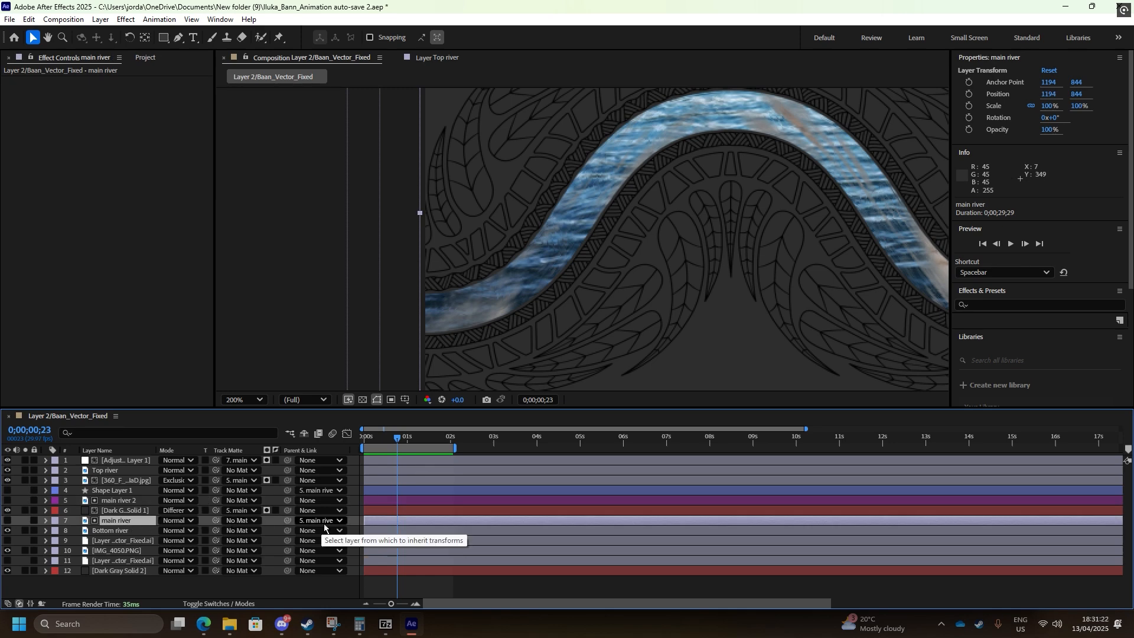
{"action": "left_click", "coordinate": [135, 470]}
{"action": "left_click", "coordinate": [136, 461]}
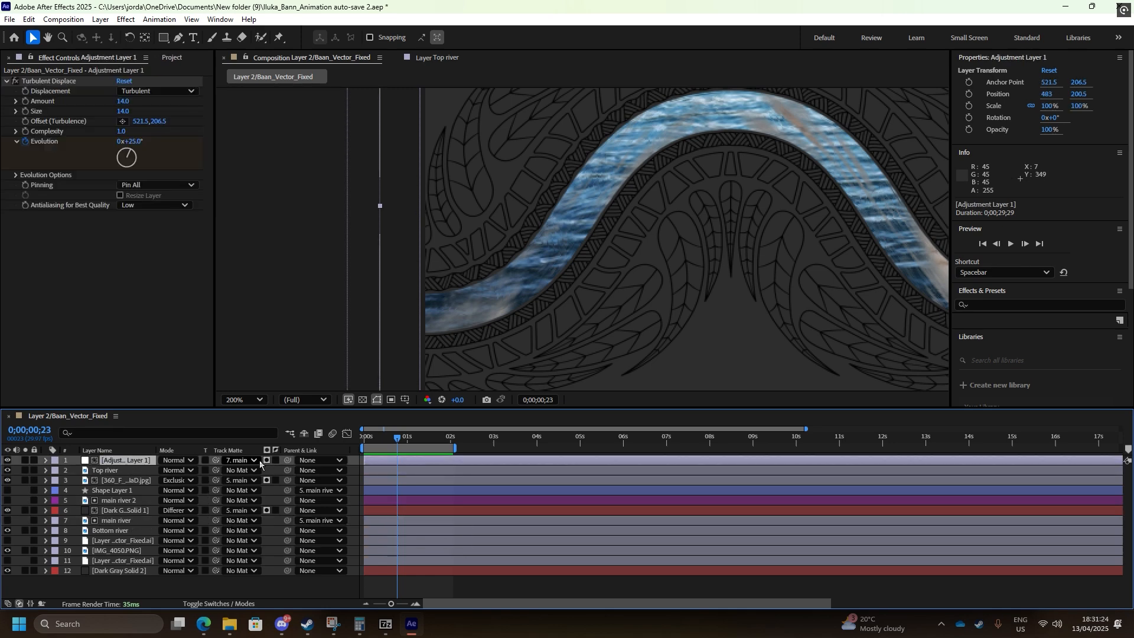
{"action": "left_click", "coordinate": [239, 462]}
{"action": "left_click", "coordinate": [239, 463]}
{"action": "left_click", "coordinate": [239, 462]}
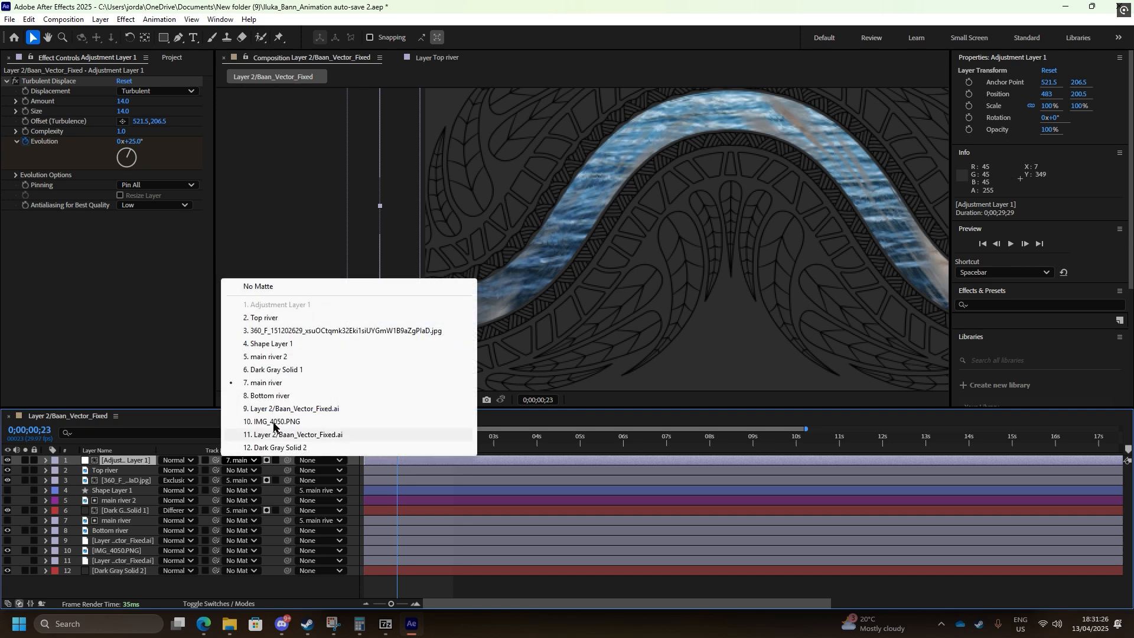
{"action": "left_click", "coordinate": [282, 374]}
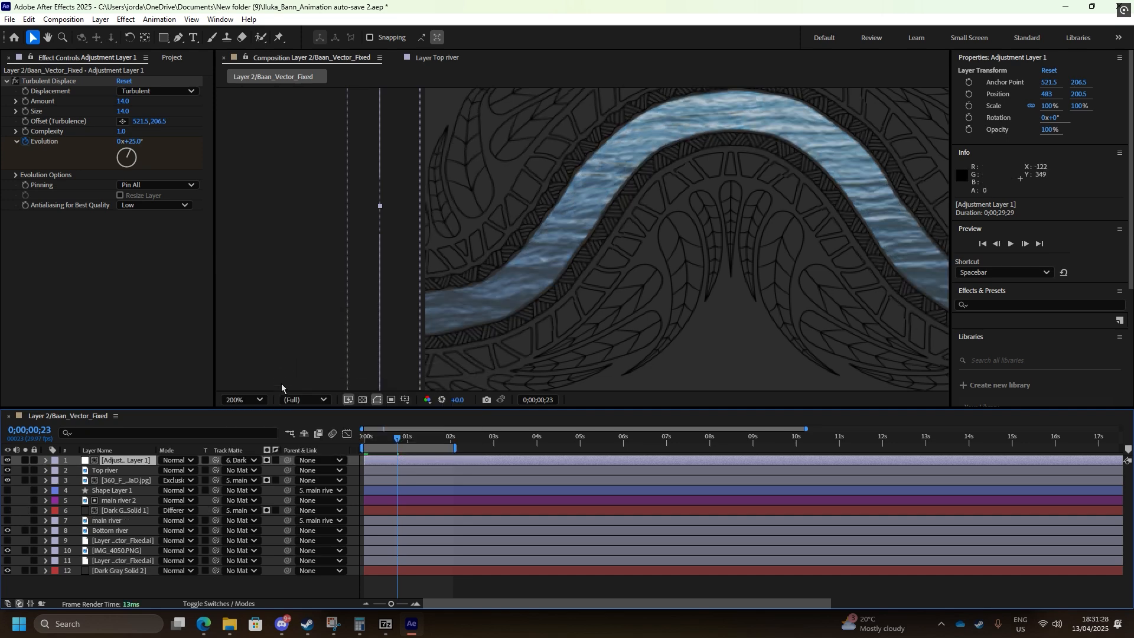
Play the animation and examine the edges of the river's upper bend up close
{"action": "key", "text": "space"}
{"action": "scroll", "coordinate": [507, 286], "scroll_direction": "up", "scroll_amount": 2}
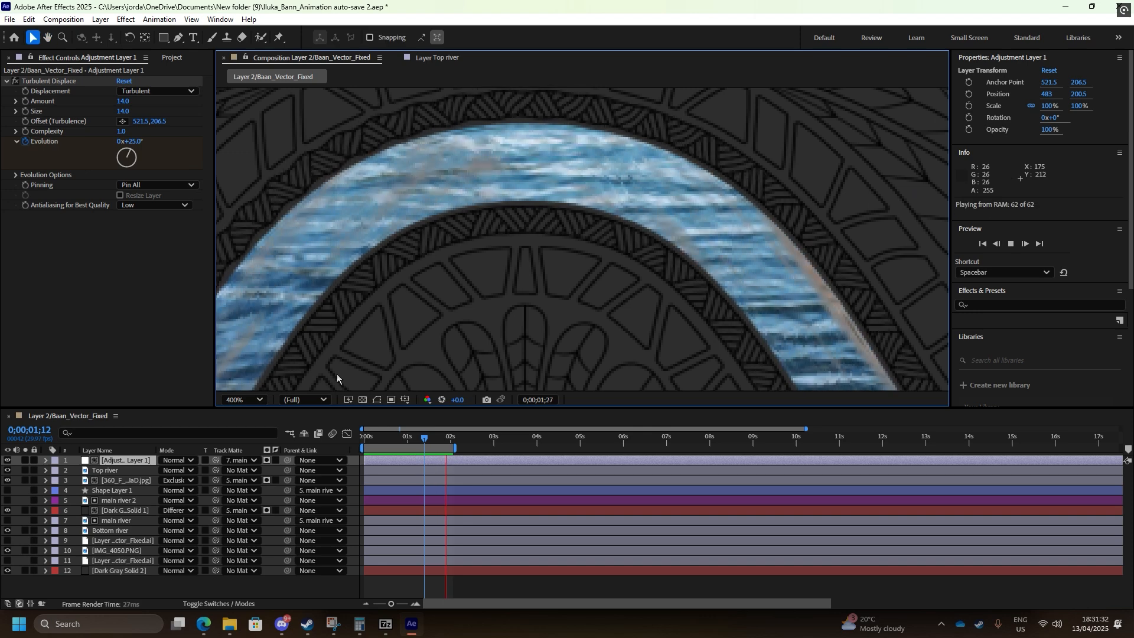
{"action": "left_click_drag", "start_coordinate": [452, 314], "coordinate": [411, 280]}
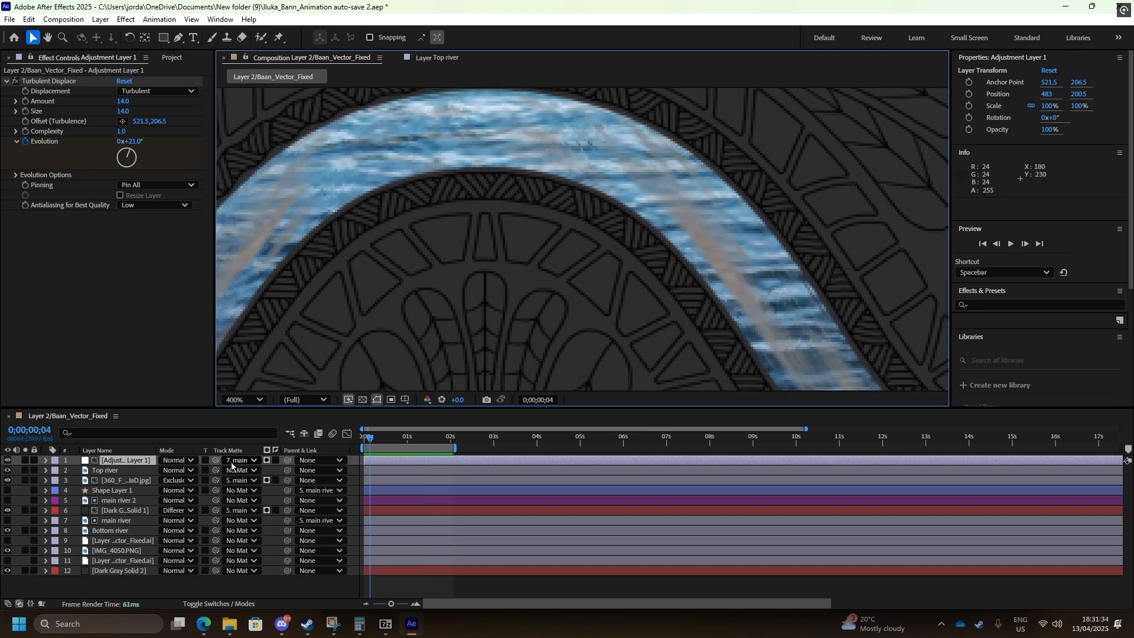
Try Hard Light blending on Adjustment Layer 1 and play the animation to check the river
{"action": "left_click", "coordinate": [177, 461]}
{"action": "left_click", "coordinate": [267, 334]}
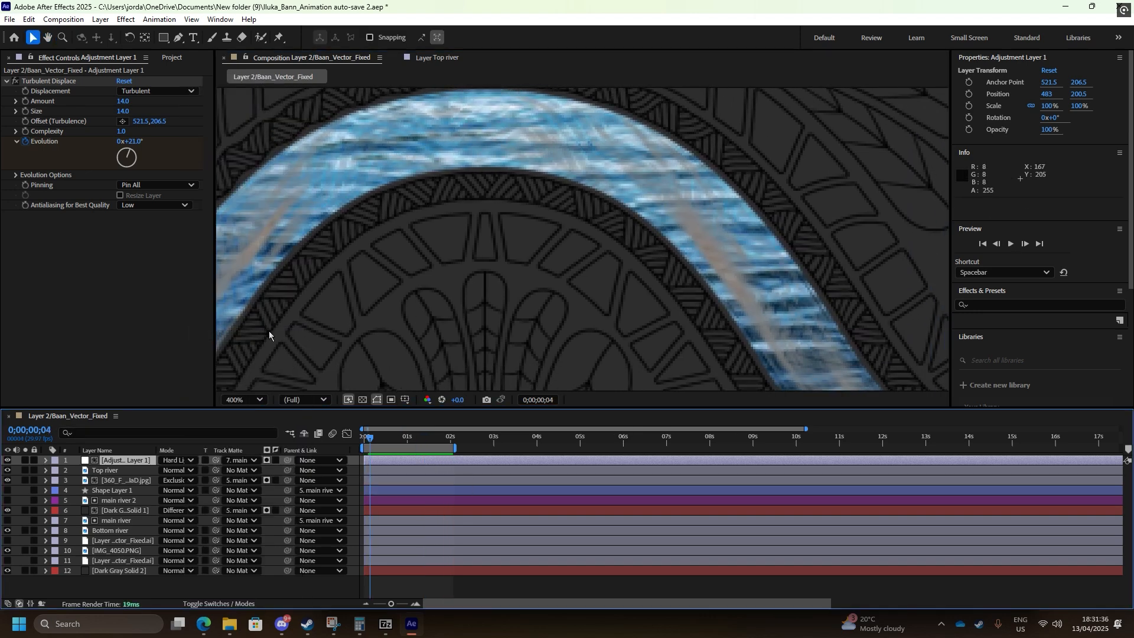
{"action": "scroll", "coordinate": [321, 279], "scroll_direction": "down", "scroll_amount": 2}
{"action": "key", "text": "space"}
{"action": "key", "text": "space"}
{"action": "left_click_drag", "start_coordinate": [530, 311], "coordinate": [451, 280]}
{"action": "key", "text": "space"}
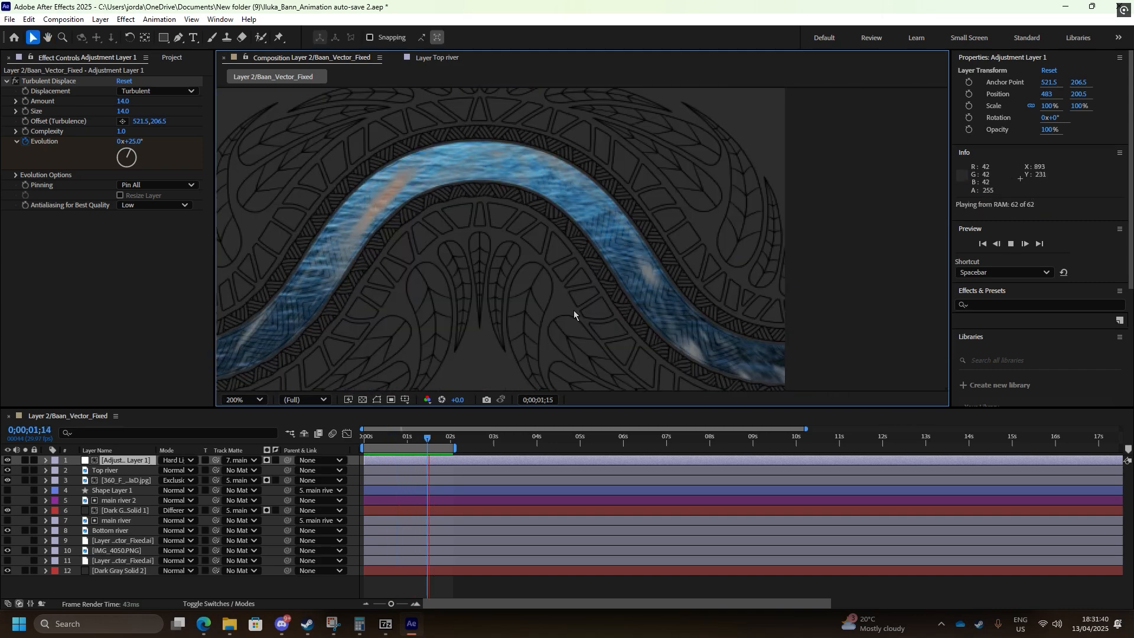
{"action": "key", "text": "space"}
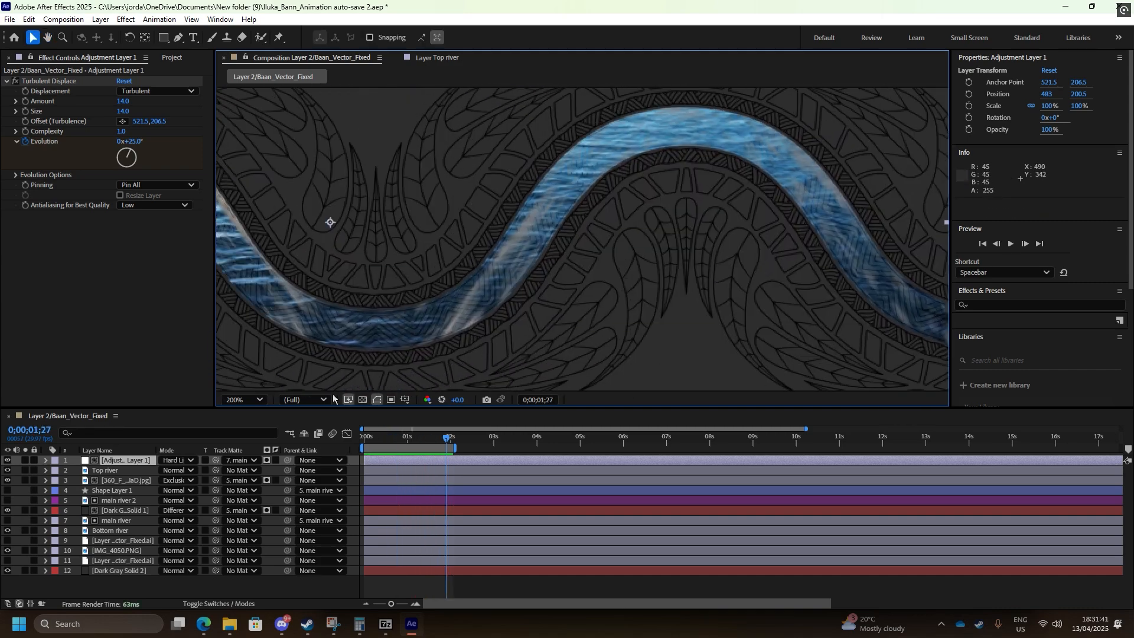
Try Divide blending on Adjustment Layer 1 and preview the pattern across the whole river
{"action": "left_click", "coordinate": [190, 461]}
{"action": "left_click", "coordinate": [235, 460]}
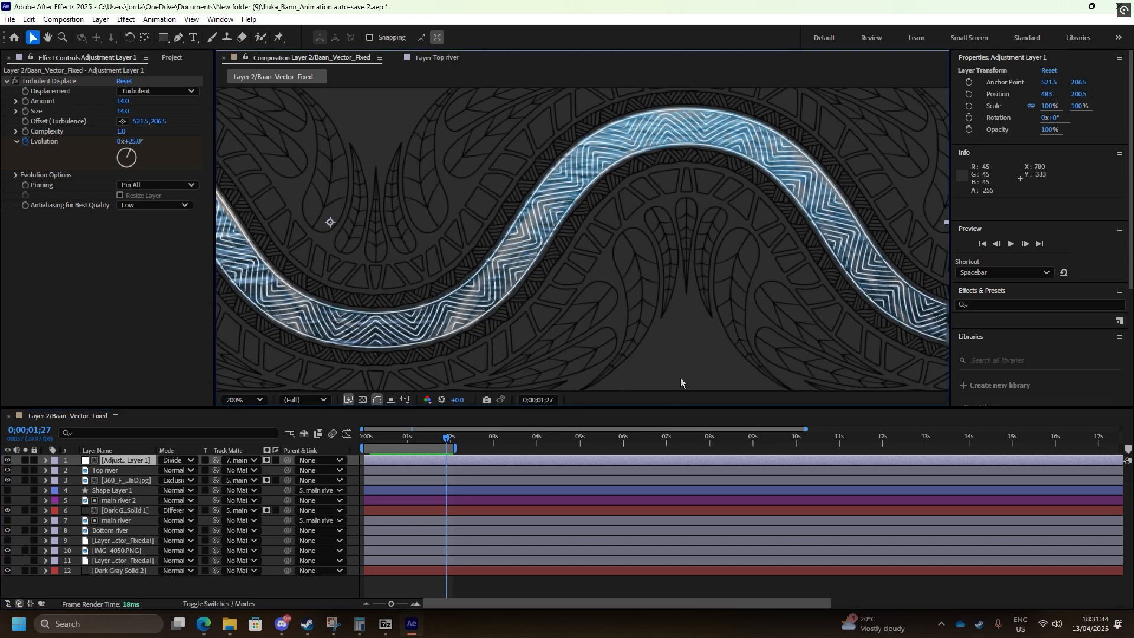
{"action": "scroll", "coordinate": [680, 378], "scroll_direction": "down", "scroll_amount": 1}
{"action": "key", "text": "space"}
{"action": "key", "text": "space"}
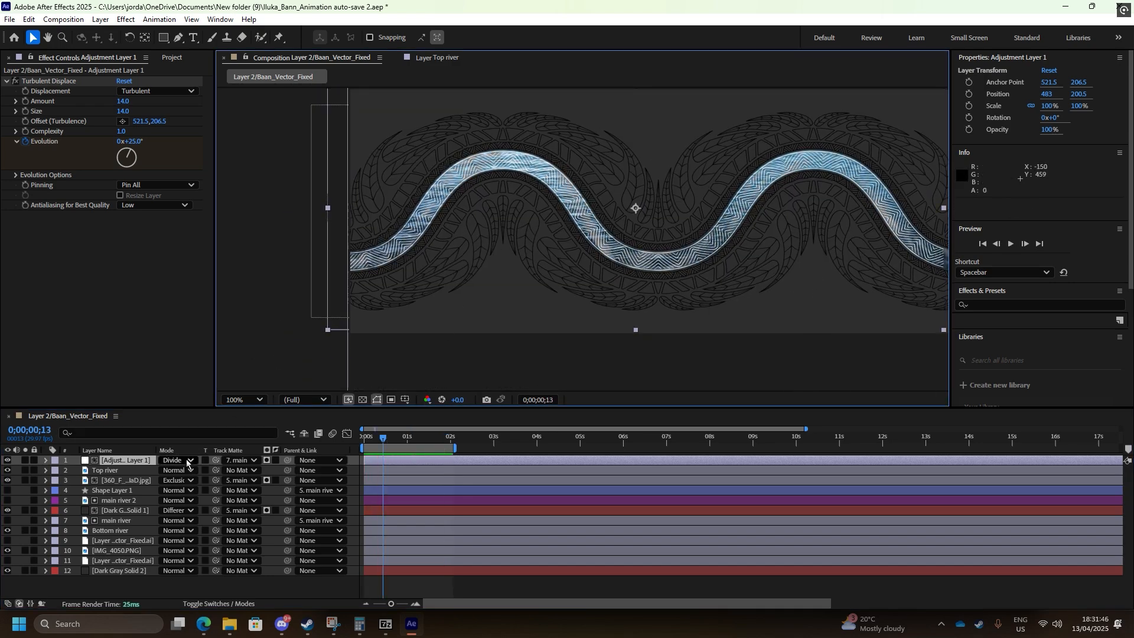
Set Adjustment Layer 1's blending mode to Multiply and play the animation, checking both close-up and full views
{"action": "left_click", "coordinate": [190, 461]}
{"action": "left_click", "coordinate": [236, 139]}
{"action": "key", "text": "space"}
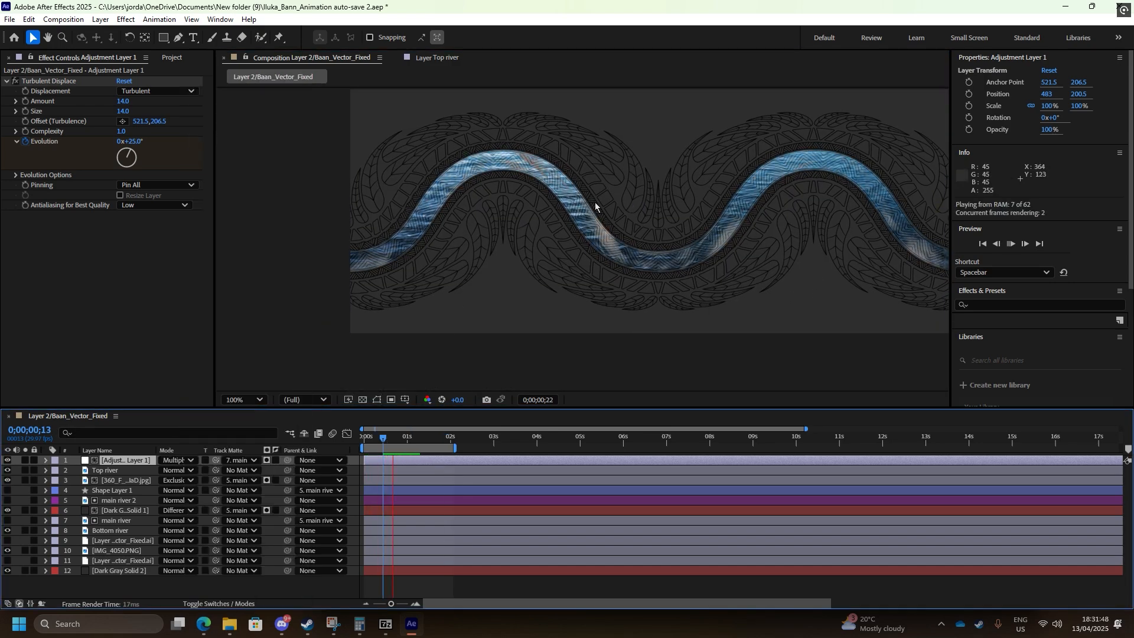
{"action": "scroll", "coordinate": [596, 203], "scroll_direction": "up", "scroll_amount": 1}
{"action": "key", "text": "space"}
{"action": "left_click_drag", "start_coordinate": [587, 250], "coordinate": [603, 266]}
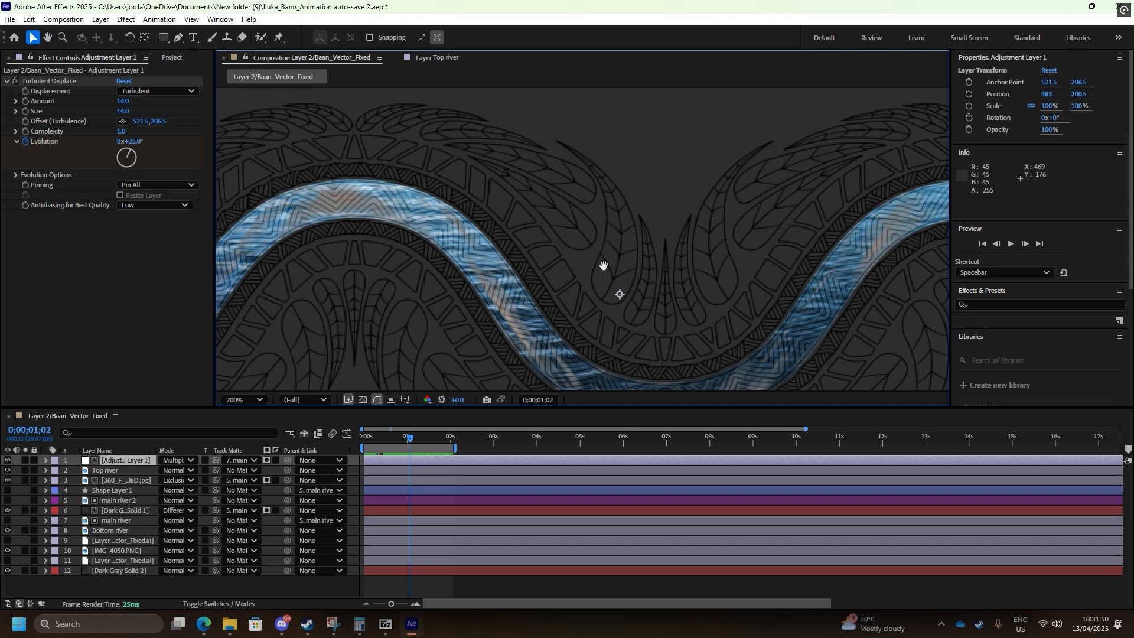
{"action": "key", "text": "space"}
{"action": "key", "text": "space"}
{"action": "scroll", "coordinate": [623, 235], "scroll_direction": "down", "scroll_amount": 2}
{"action": "scroll", "coordinate": [632, 241], "scroll_direction": "up", "scroll_amount": 1}
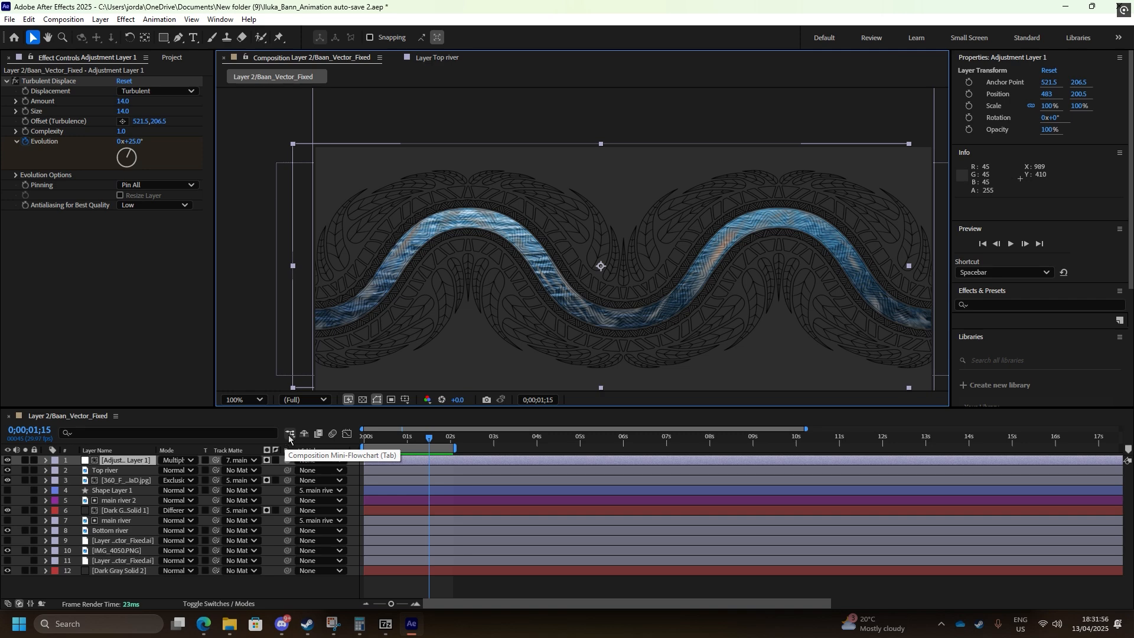
{"action": "left_click_drag", "start_coordinate": [329, 370], "coordinate": [257, 318]}
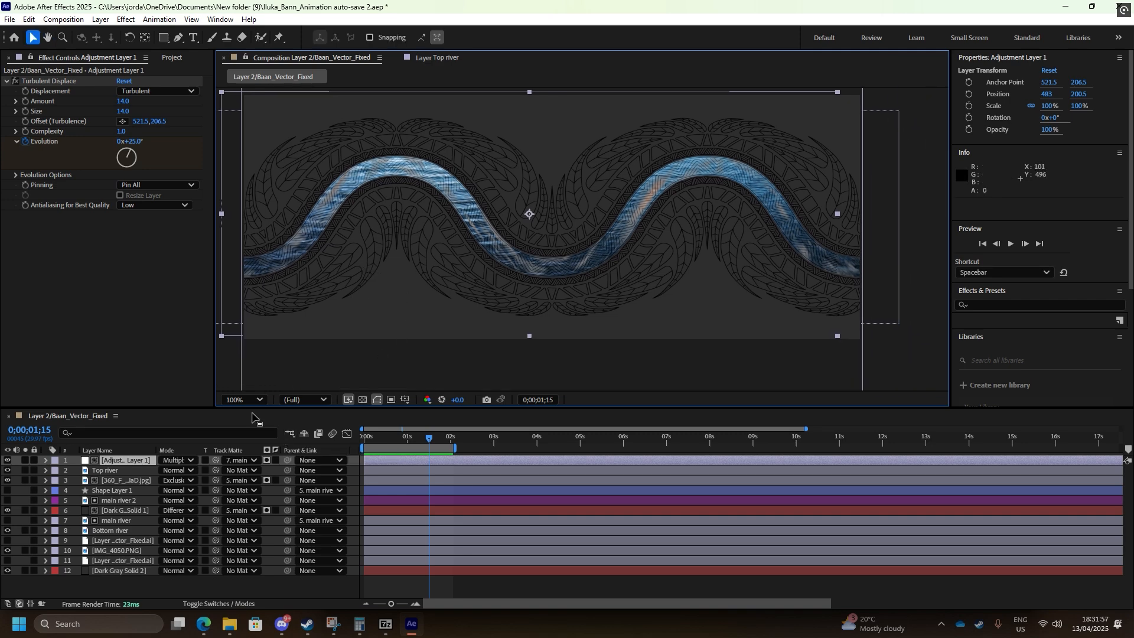
Pre-compose all layers, moving all attributes into a new composition named river
{"action": "left_click", "coordinate": [124, 582]}
{"action": "left_click", "coordinate": [136, 541]}
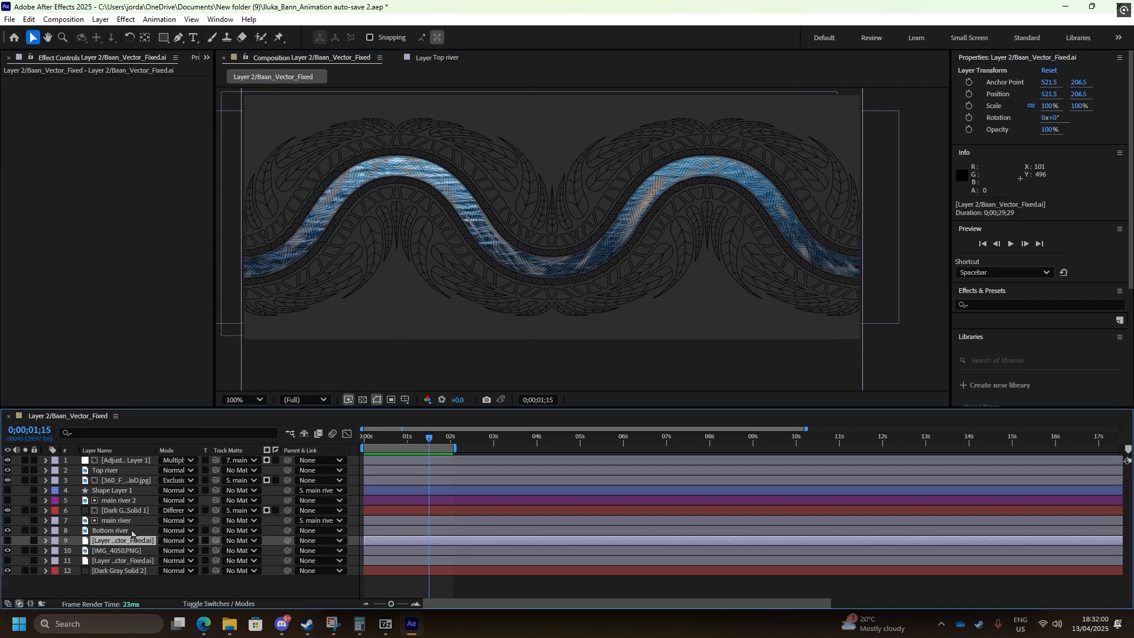
{"action": "left_click", "coordinate": [127, 571]}
{"action": "key", "text": "ctrl+a"}
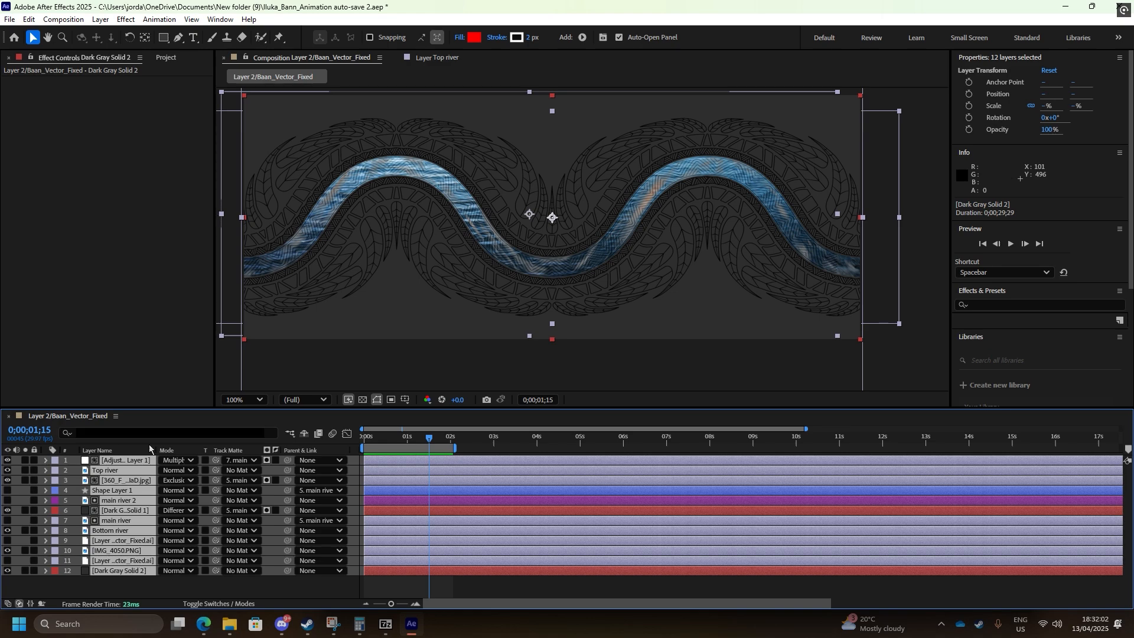
{"action": "right_click", "coordinate": [136, 483]}
{"action": "left_click", "coordinate": [214, 400]}
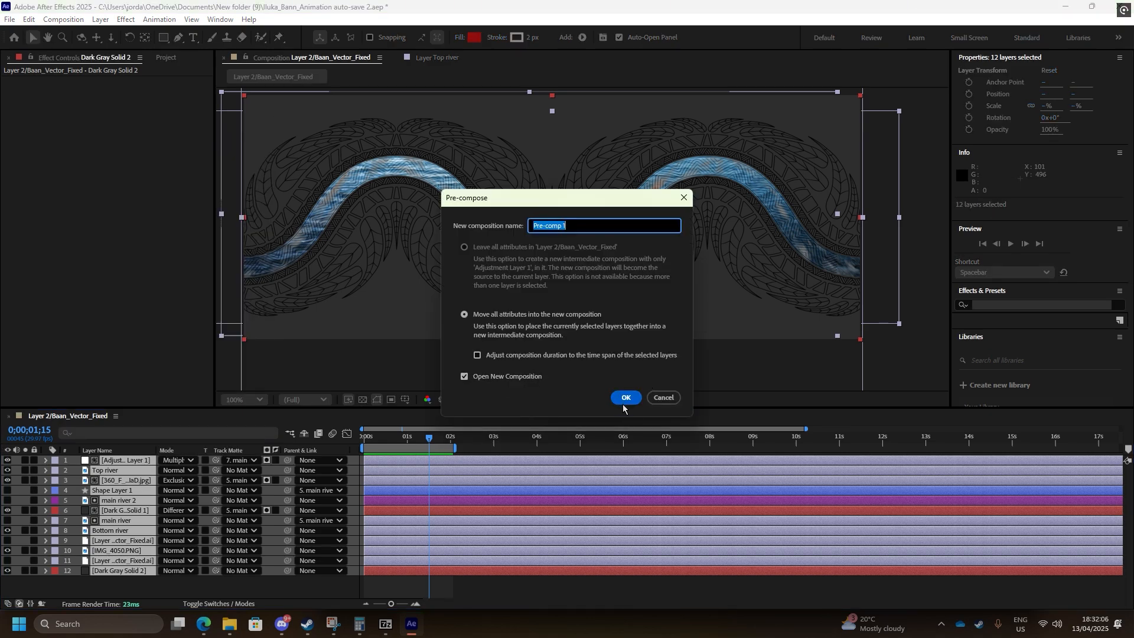
{"action": "type", "text": "river"}
{"action": "key", "text": "Return"}
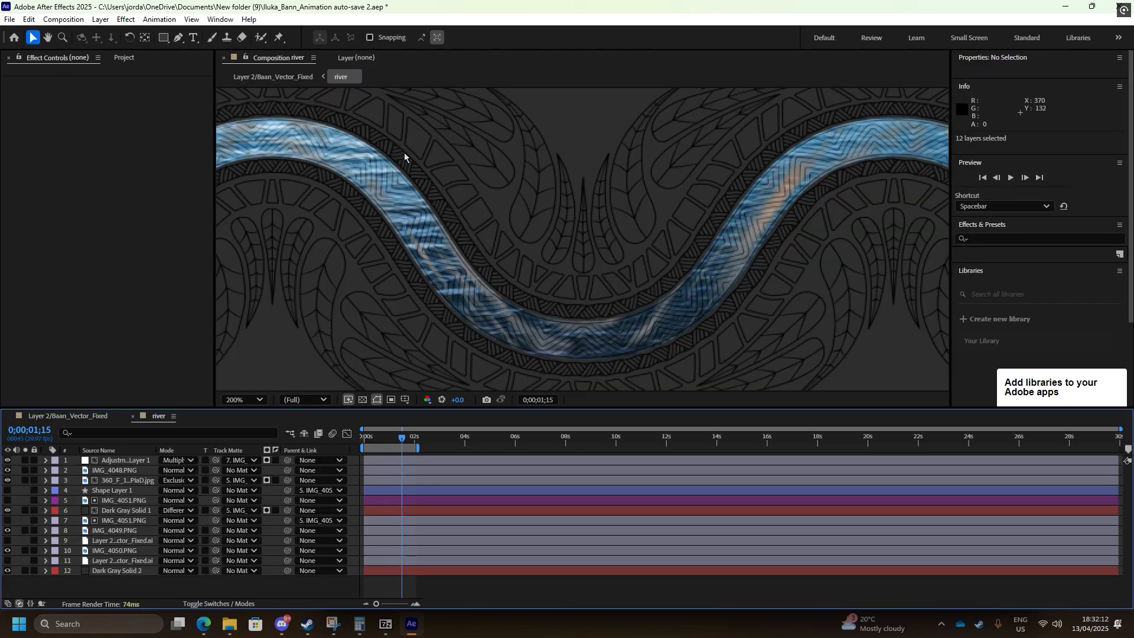
In the main composition, try scaling the river layer down to about 89% by 27%, and undo it
{"action": "left_click", "coordinate": [296, 77]}
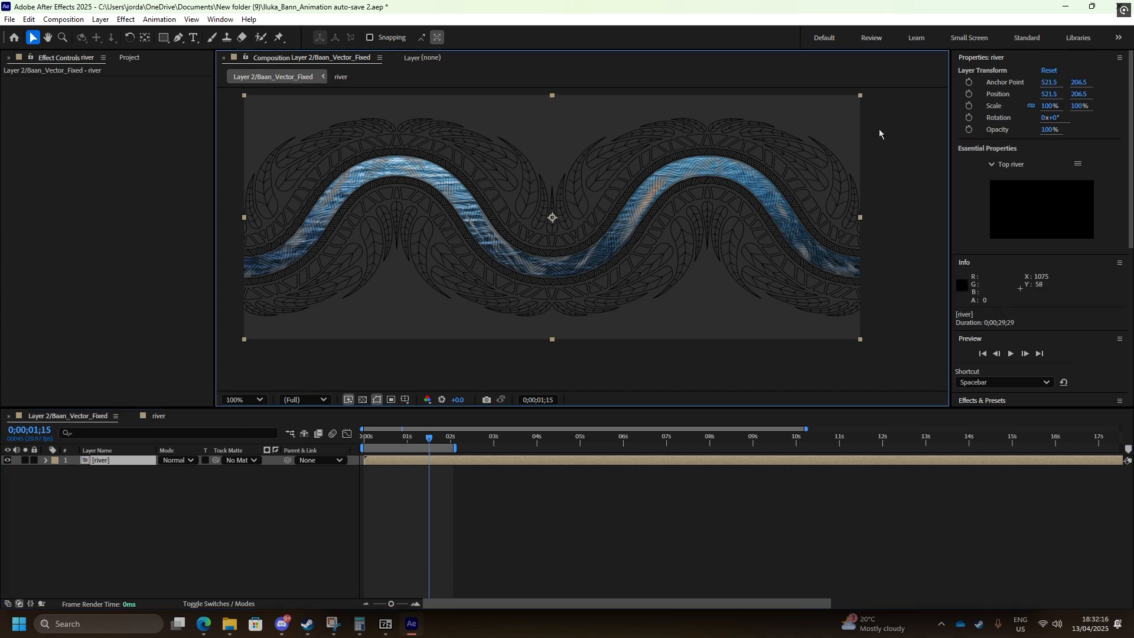
{"action": "left_click_drag", "start_coordinate": [861, 96], "coordinate": [827, 188]}
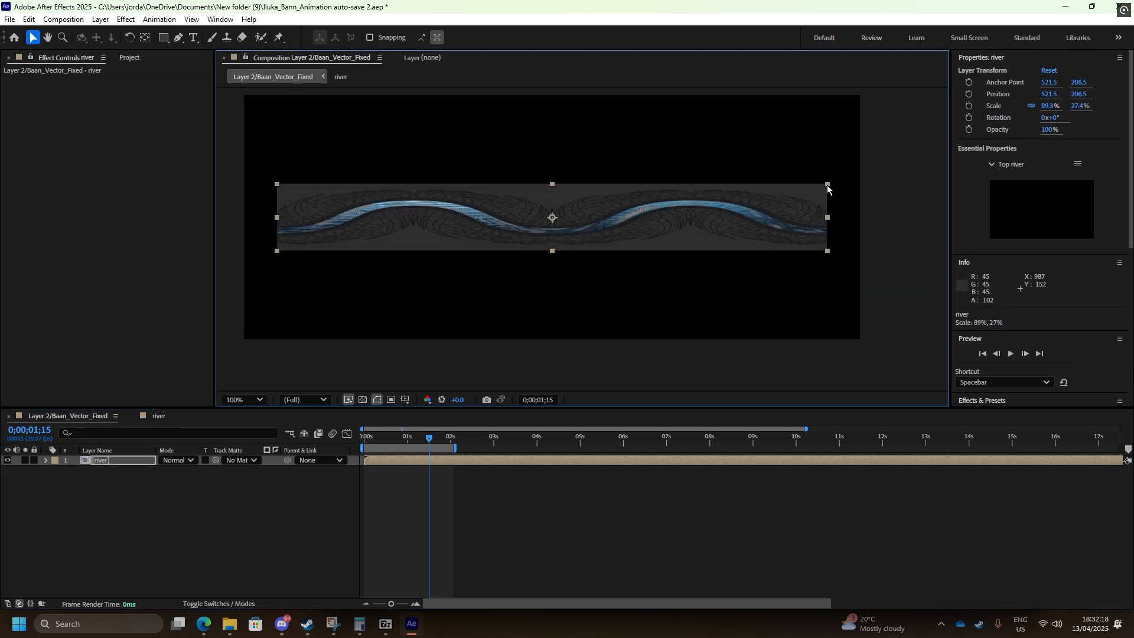
{"action": "key", "text": "ctrl+z"}
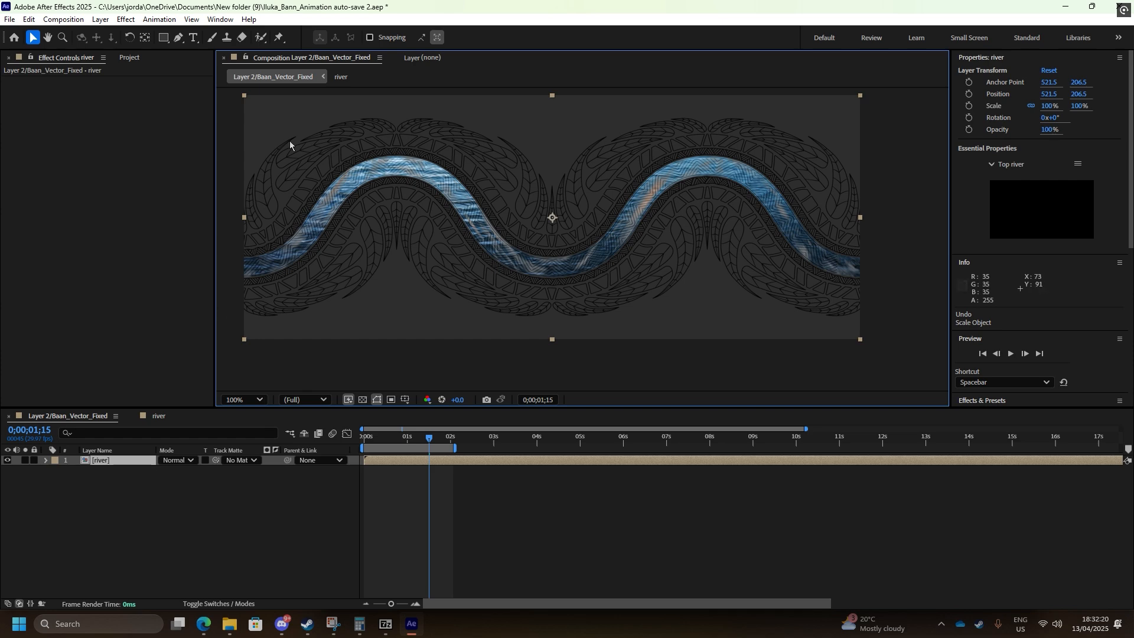
Open the river pre-composition and delete its Dark Gray Solid 2 background layer
{"action": "double_click", "coordinate": [118, 460]}
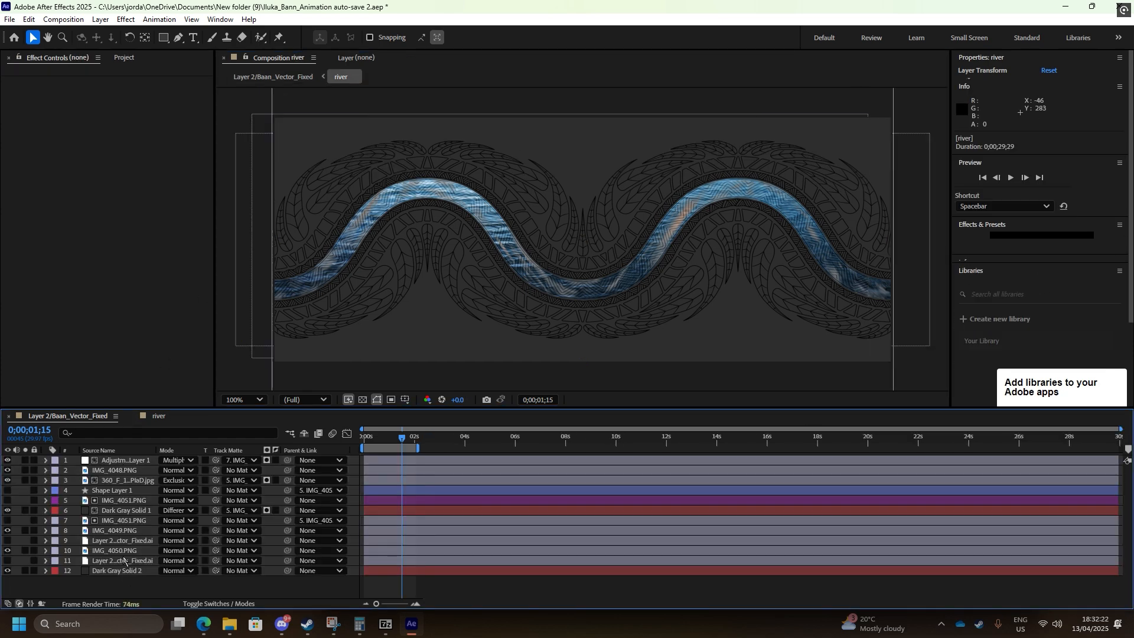
{"action": "left_click", "coordinate": [122, 571]}
{"action": "key", "text": "Delete"}
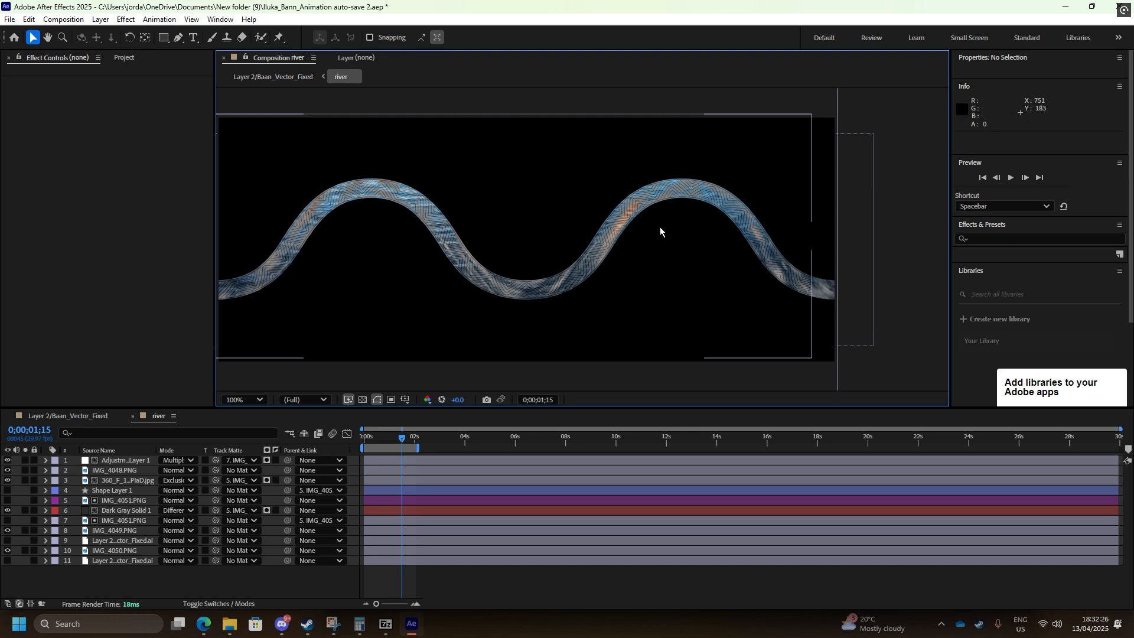
Return to the main composition and apply the CC Power Pin distort effect to the river layer
{"action": "left_click", "coordinate": [272, 77]}
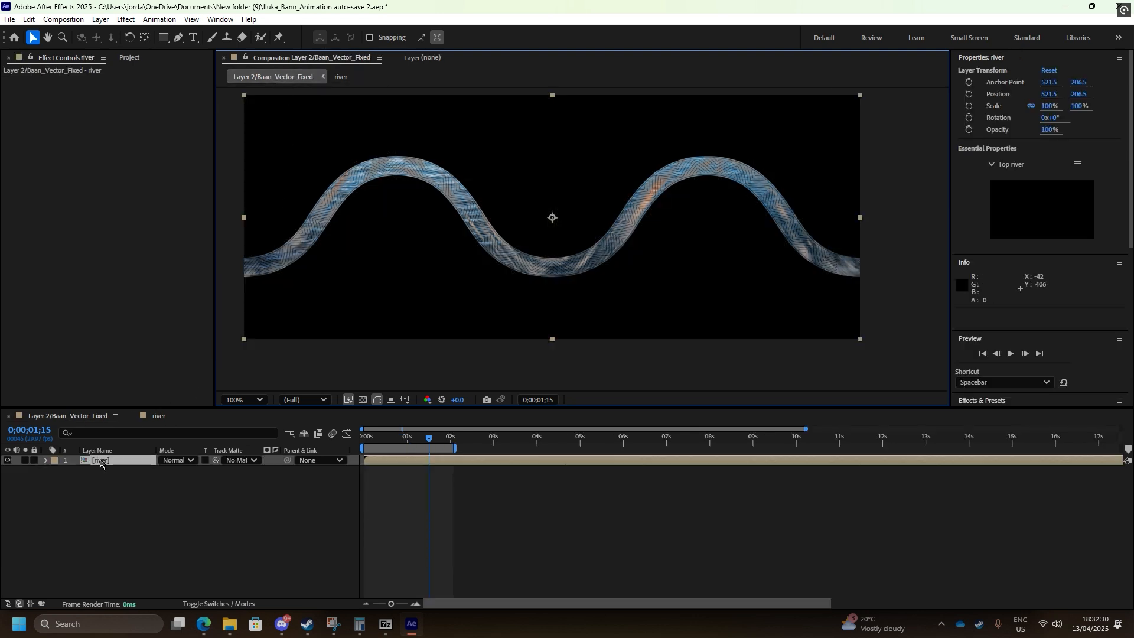
{"action": "left_click", "coordinate": [126, 465]}
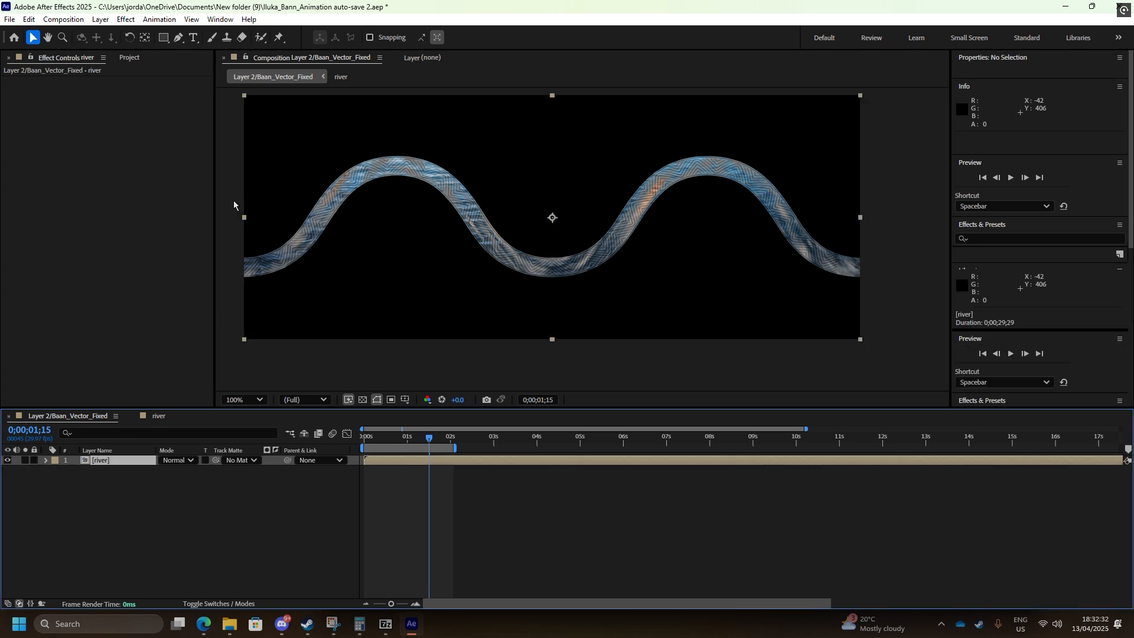
{"action": "left_click", "coordinate": [120, 19]}
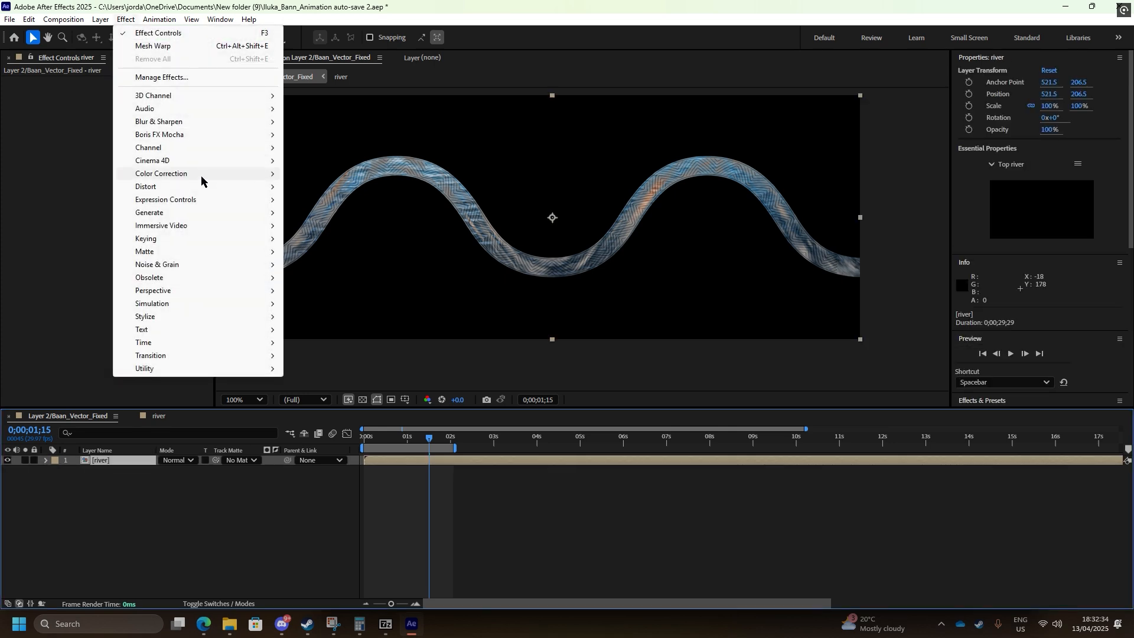
{"action": "mouse_move", "coordinate": [193, 188]}
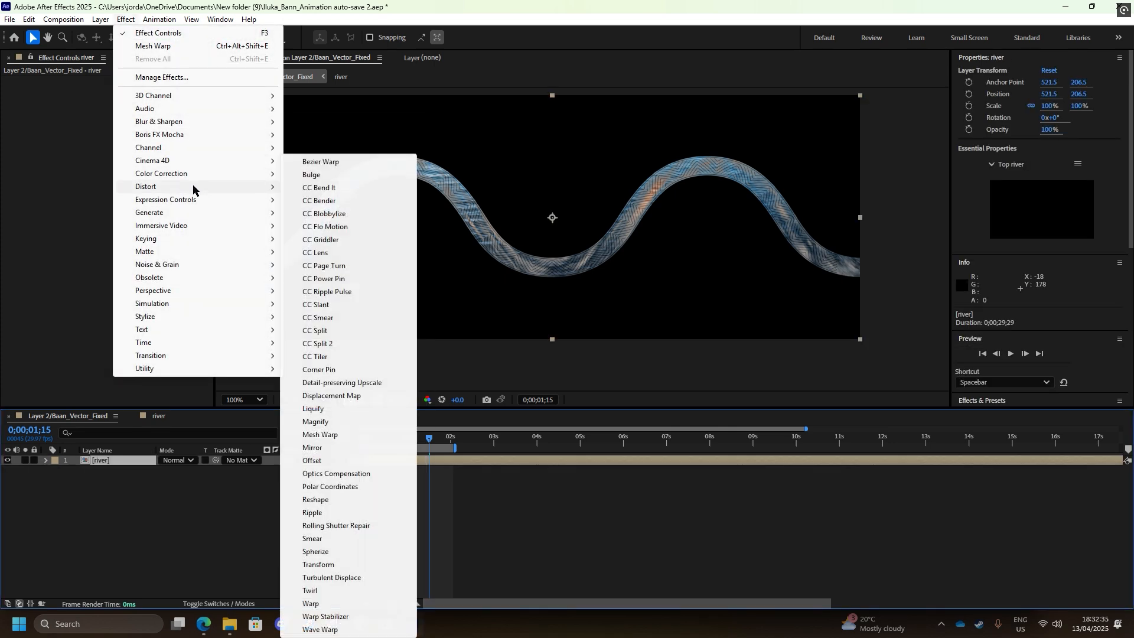
{"action": "left_click", "coordinate": [355, 279]}
Pin the river's corners into perspective: Top Left about 264,150, Top Right 823,142, Bottom Left -292,425 and Bottom Right 1385,445
{"action": "left_click_drag", "start_coordinate": [860, 97], "coordinate": [738, 208]}
{"action": "key", "text": "ctrl+z"}
{"action": "scroll", "coordinate": [738, 208], "scroll_direction": "down", "scroll_amount": 2}
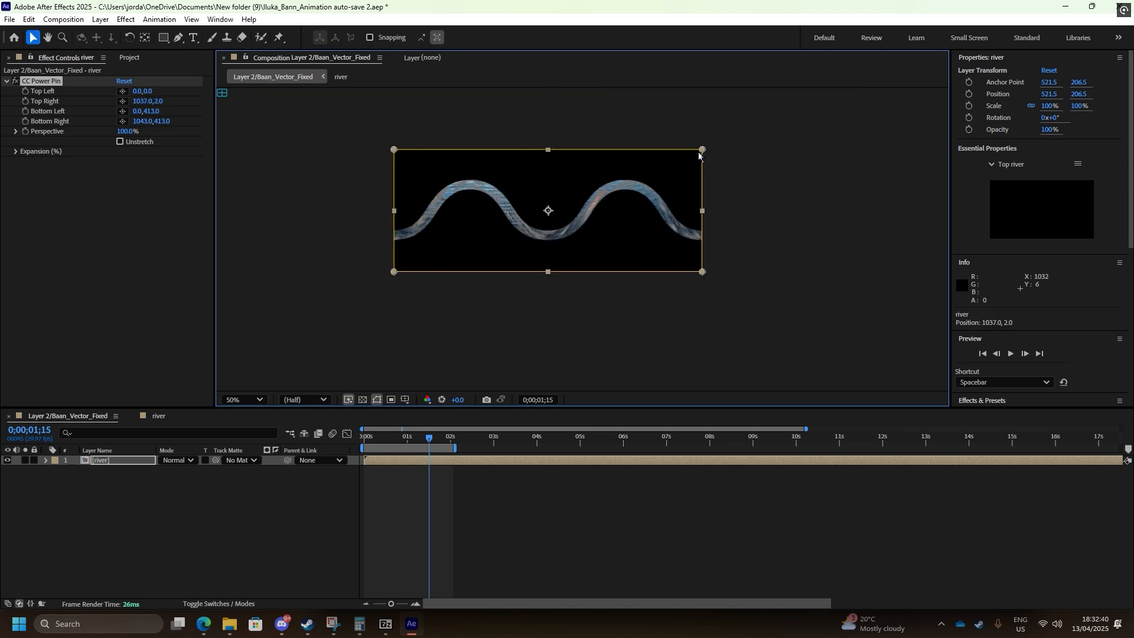
{"action": "left_click_drag", "start_coordinate": [701, 150], "coordinate": [636, 192]}
{"action": "left_click_drag", "start_coordinate": [395, 151], "coordinate": [471, 193]}
{"action": "key", "text": "ctrl+z"}
{"action": "key", "text": "ctrl+z"}
{"action": "left_click_drag", "start_coordinate": [394, 272], "coordinate": [308, 275]}
{"action": "left_click_drag", "start_coordinate": [704, 274], "coordinate": [802, 281]}
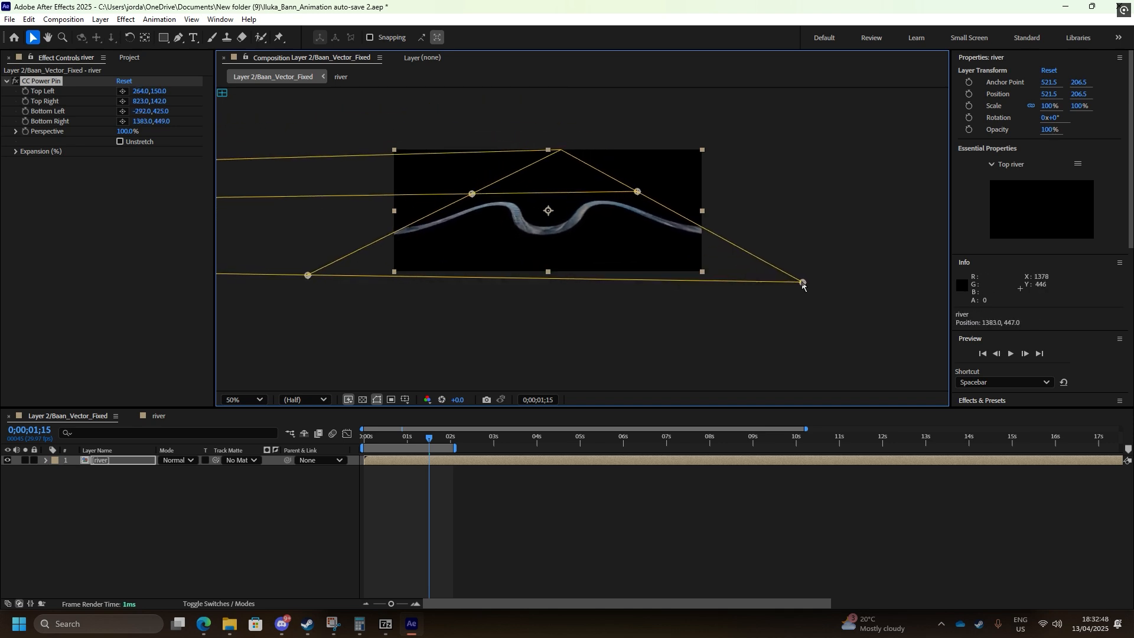
Play the animation to check how the flowing texture looks on the perspective-warped river
{"action": "scroll", "coordinate": [579, 233], "scroll_direction": "up", "scroll_amount": 3}
{"action": "scroll", "coordinate": [657, 262], "scroll_direction": "down", "scroll_amount": 1}
{"action": "key", "text": "space"}
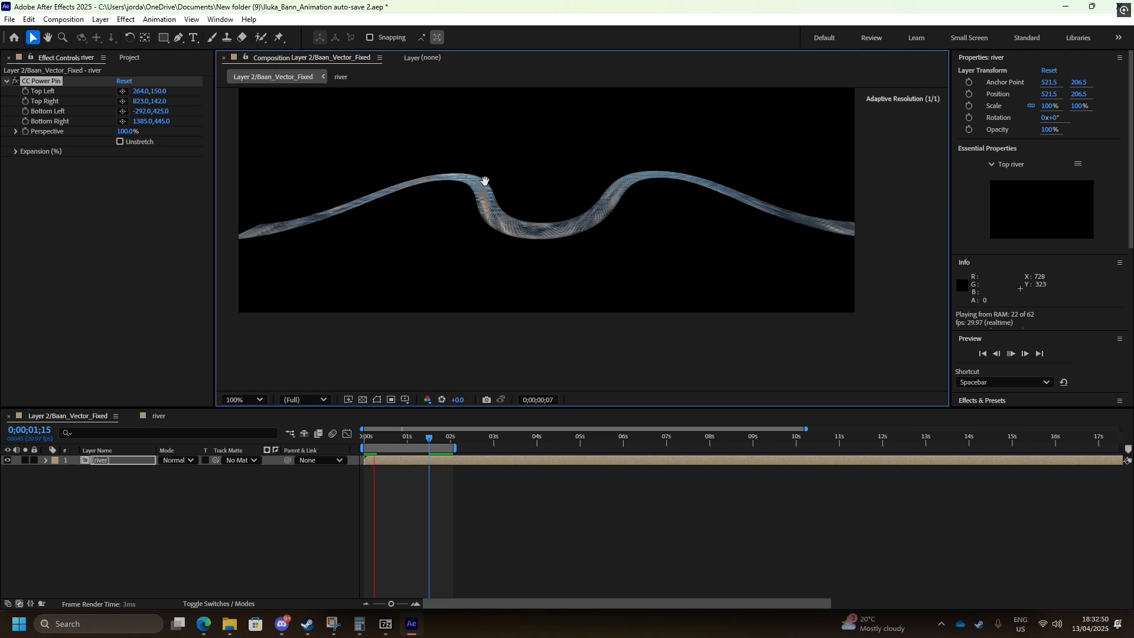
{"action": "left_click_drag", "start_coordinate": [481, 178], "coordinate": [642, 180]}
{"action": "key", "text": "space"}
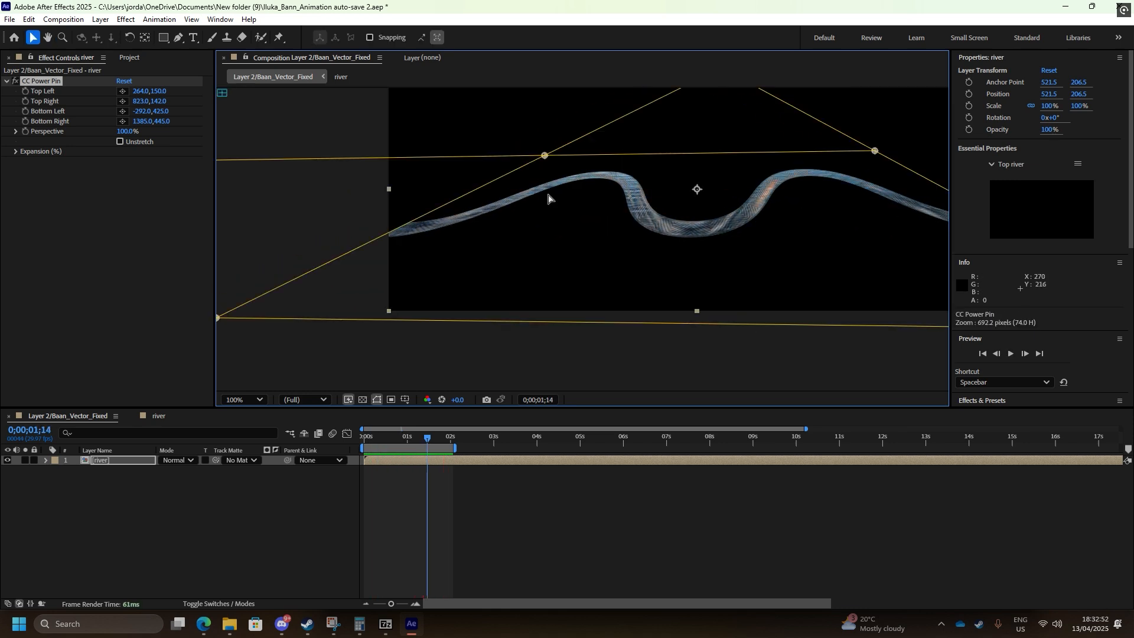
Widen the river's far edge by moving CC Power Pin's Top Left to about -7,166 and Top Right to about 1098,176
{"action": "left_click_drag", "start_coordinate": [544, 157], "coordinate": [385, 165]}
{"action": "left_click_drag", "start_coordinate": [855, 142], "coordinate": [785, 180]}
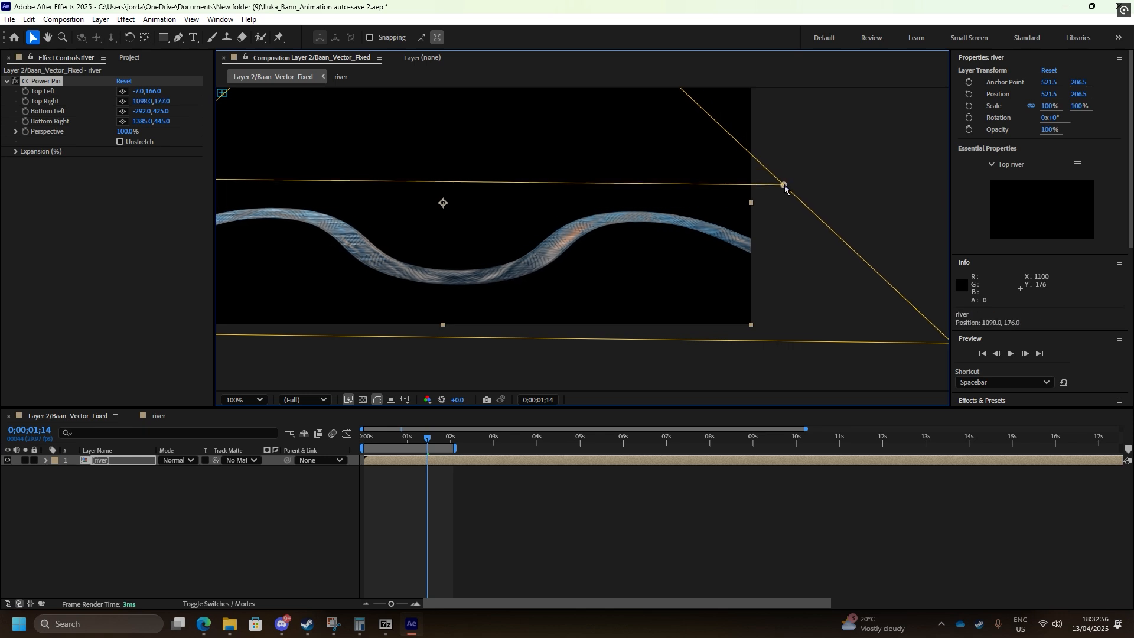
{"action": "scroll", "coordinate": [819, 192], "scroll_direction": "down", "scroll_amount": 2}
{"action": "key", "text": "period"}
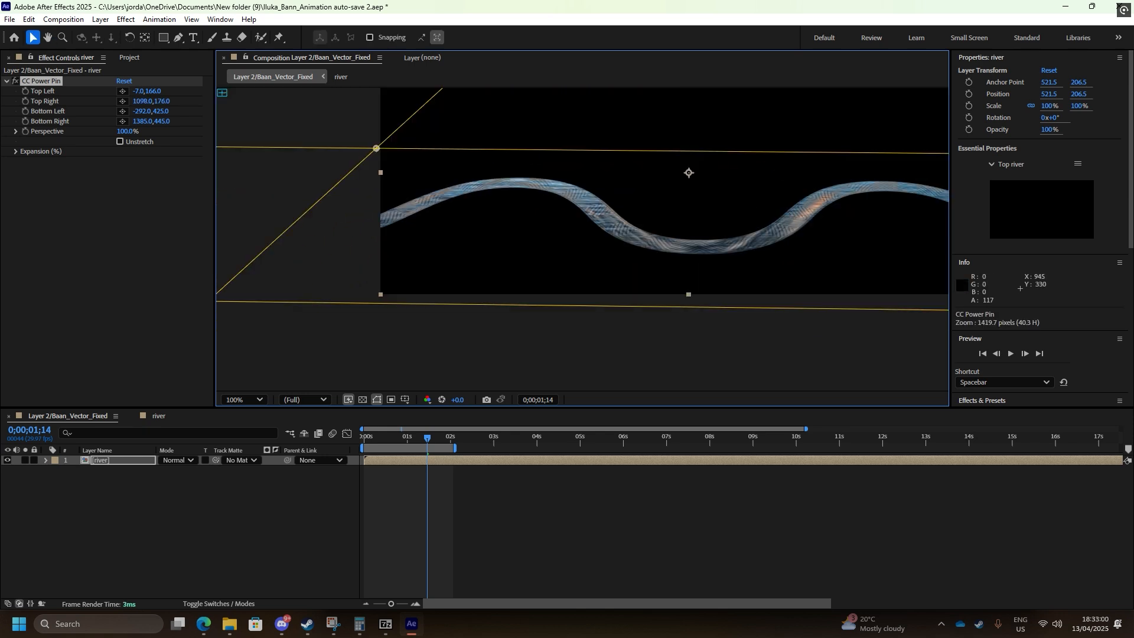
{"action": "left_click_drag", "start_coordinate": [921, 180], "coordinate": [723, 214]}
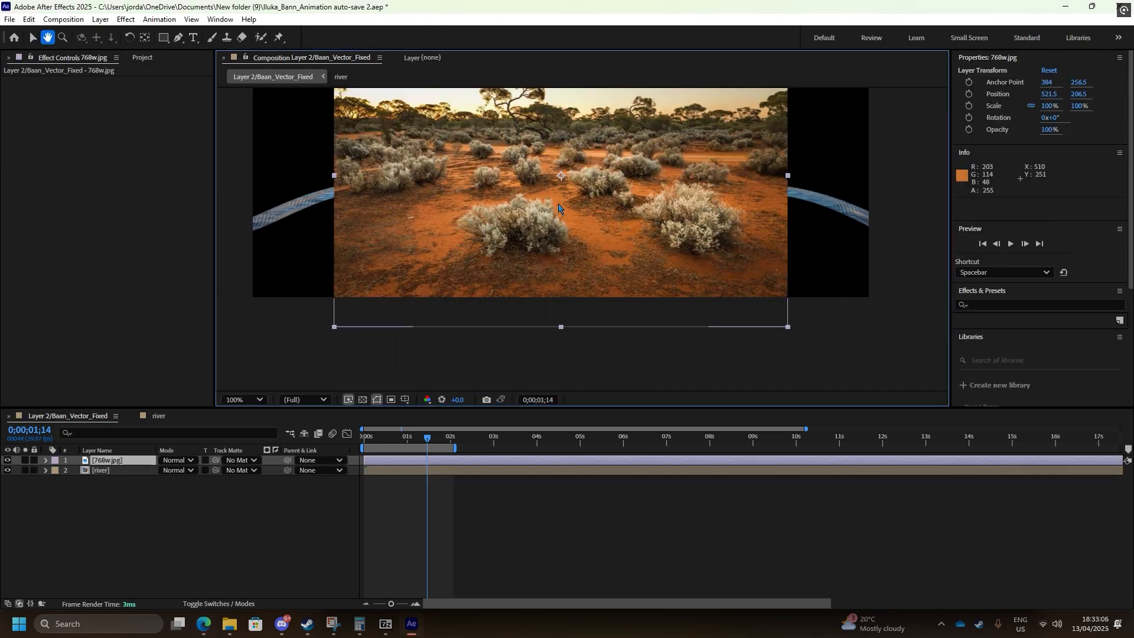
Open the 768w.jpg desert photo layer and move it beneath the river layer in the stacking order
{"action": "scroll", "coordinate": [584, 232], "scroll_direction": "down", "scroll_amount": 2}
{"action": "double_click", "coordinate": [540, 214]}
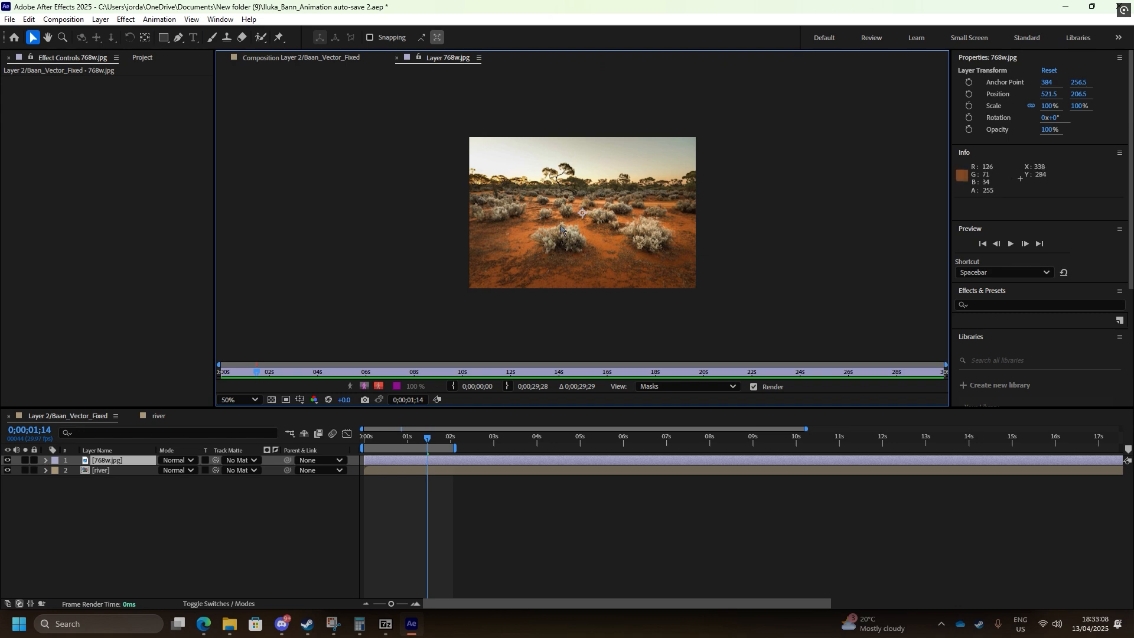
{"action": "key", "text": "ctrl+bracketleft"}
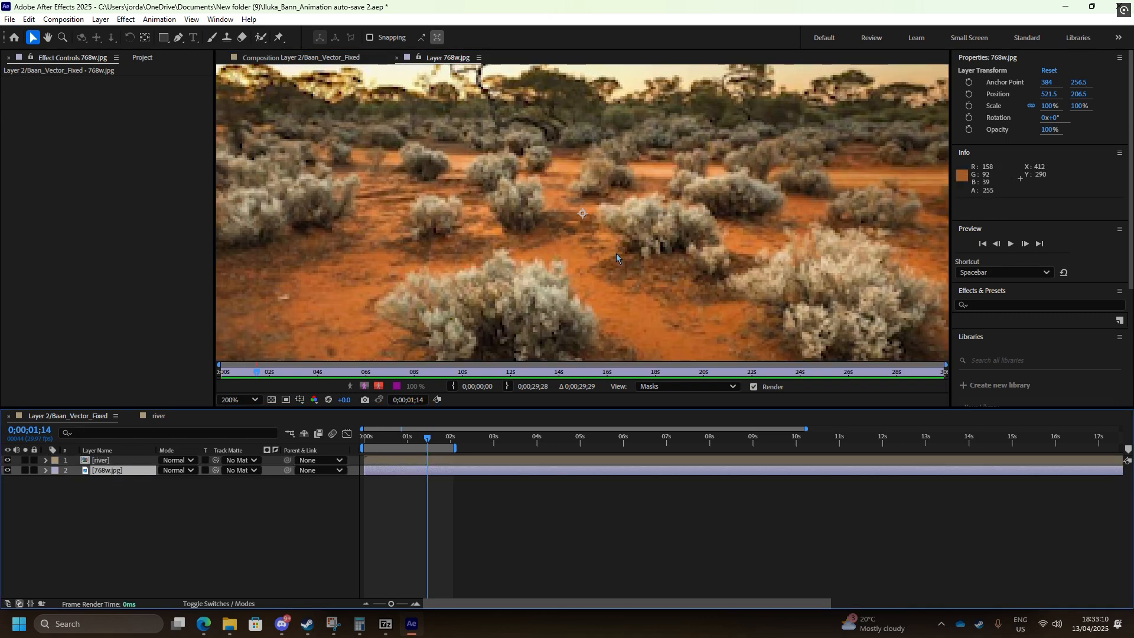
{"action": "scroll", "coordinate": [616, 253], "scroll_direction": "up", "scroll_amount": 2}
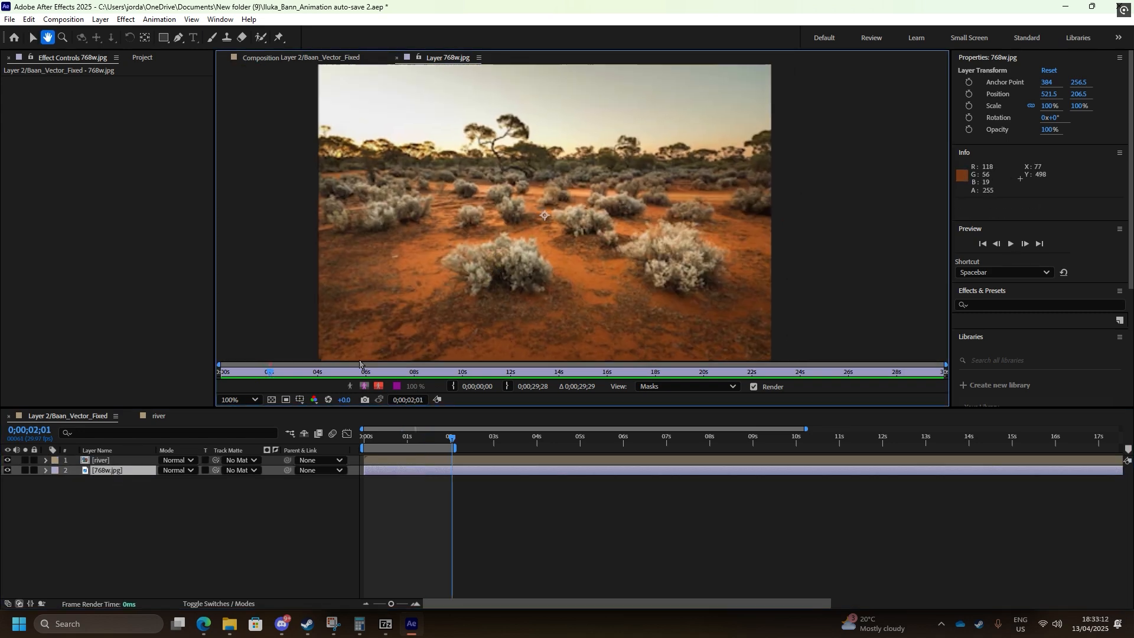
{"action": "left_click", "coordinate": [112, 462]}
{"action": "left_click", "coordinate": [123, 491]}
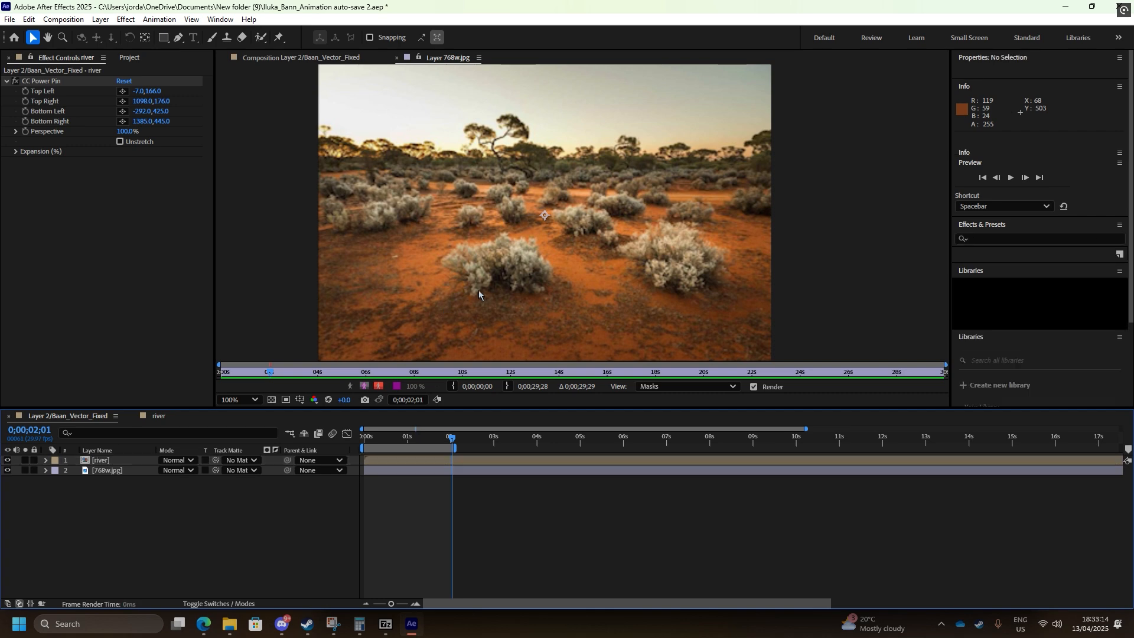
In the main composition, stretch the 768w.jpg background horizontally to about 154% and play the river animation over it
{"action": "scroll", "coordinate": [548, 250], "scroll_direction": "down", "scroll_amount": 2}
{"action": "left_click", "coordinate": [548, 250]}
{"action": "left_click", "coordinate": [322, 60]}
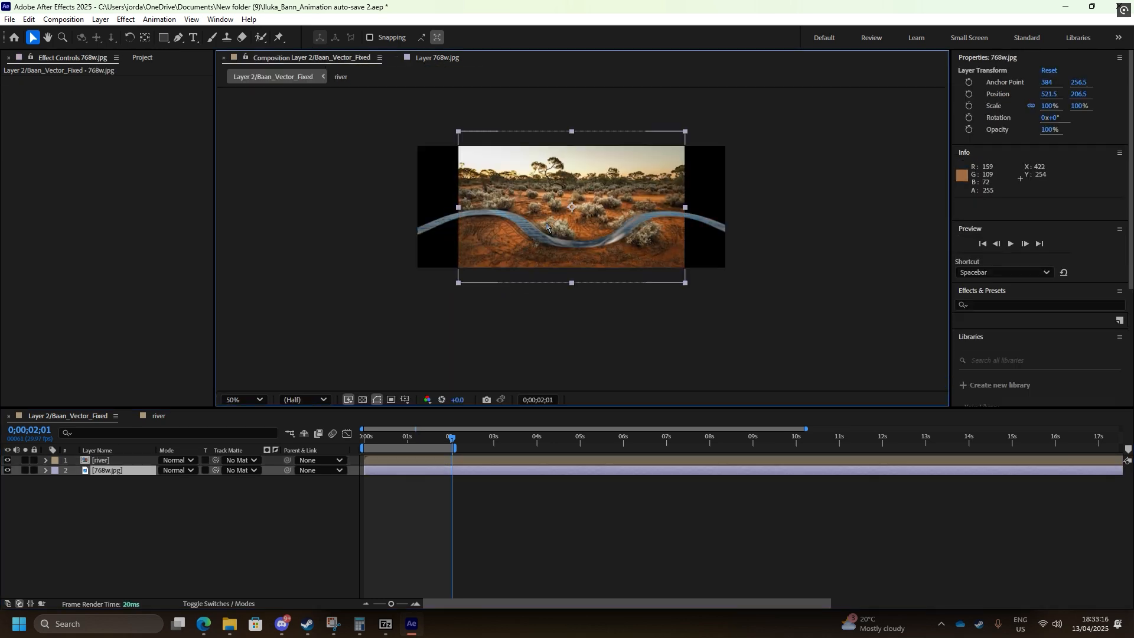
{"action": "left_click_drag", "start_coordinate": [455, 205], "coordinate": [397, 206]}
{"action": "scroll", "coordinate": [588, 222], "scroll_direction": "up", "scroll_amount": 4}
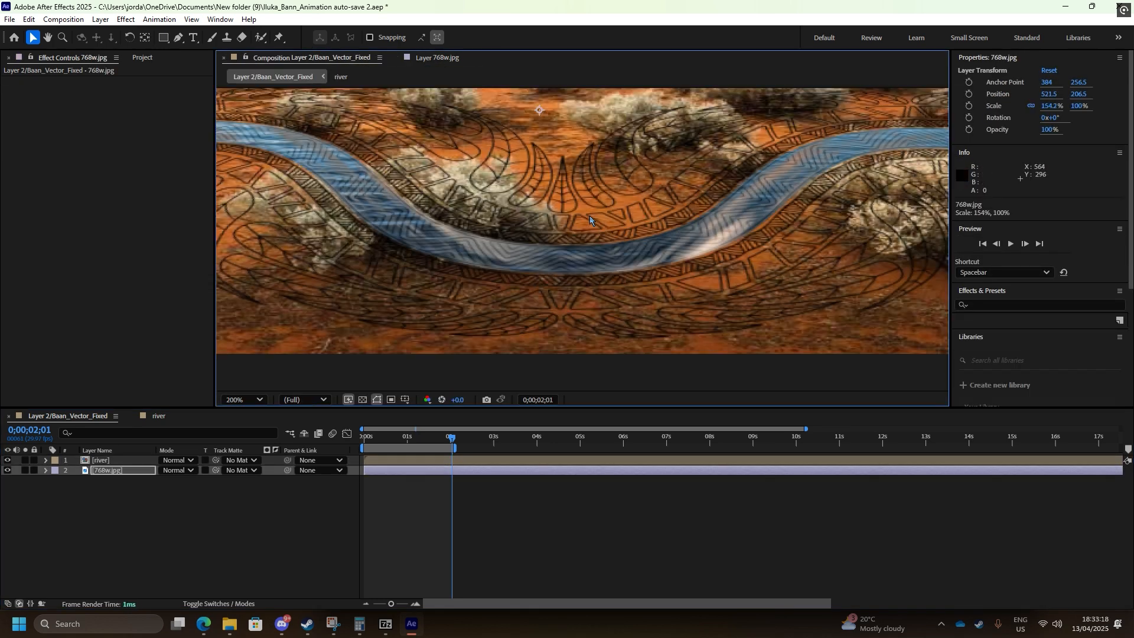
{"action": "key", "text": "h"}
{"action": "scroll", "coordinate": [463, 257], "scroll_direction": "down", "scroll_amount": 4}
{"action": "scroll", "coordinate": [615, 249], "scroll_direction": "up", "scroll_amount": 2}
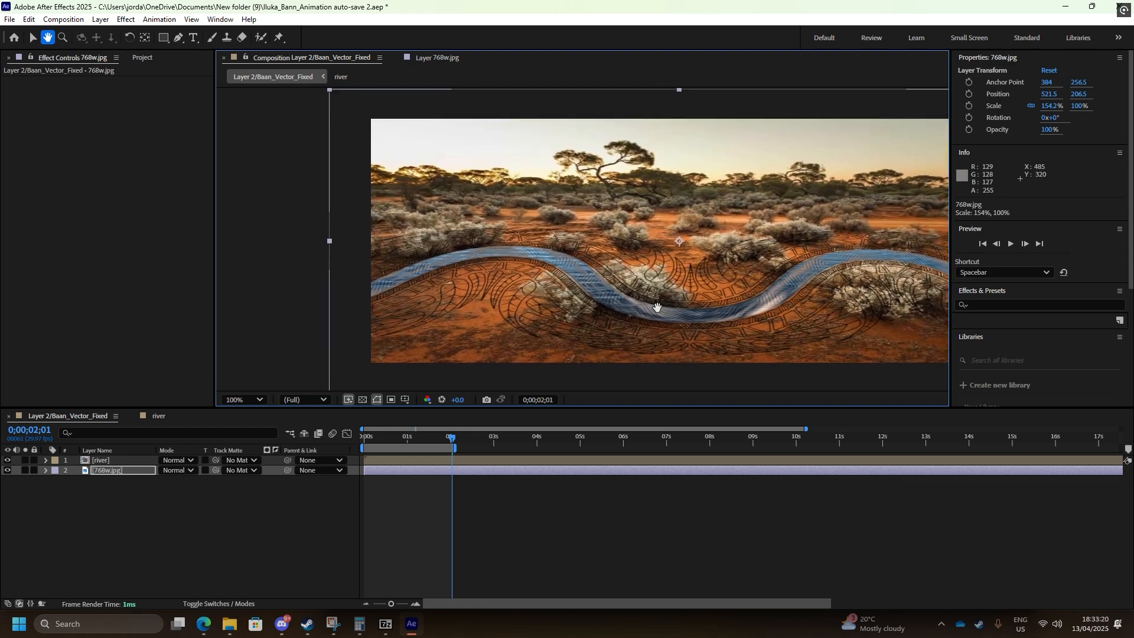
{"action": "left_click", "coordinate": [115, 468]}
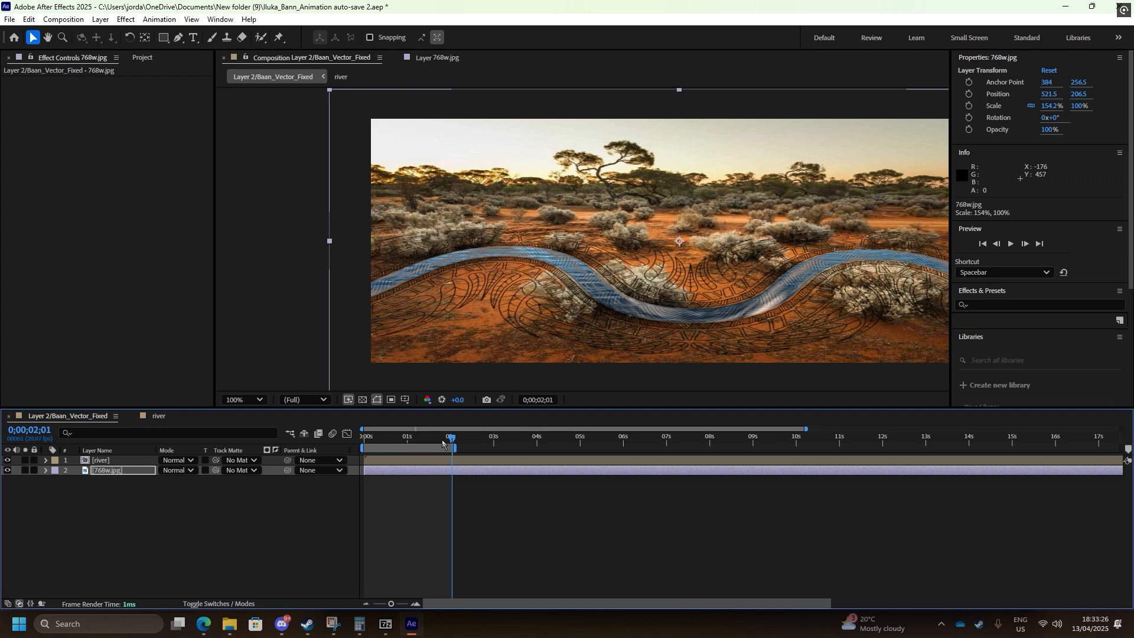
{"action": "key", "text": "space"}
Try a Drop Shadow layer style on the river layer
{"action": "left_click", "coordinate": [125, 462]}
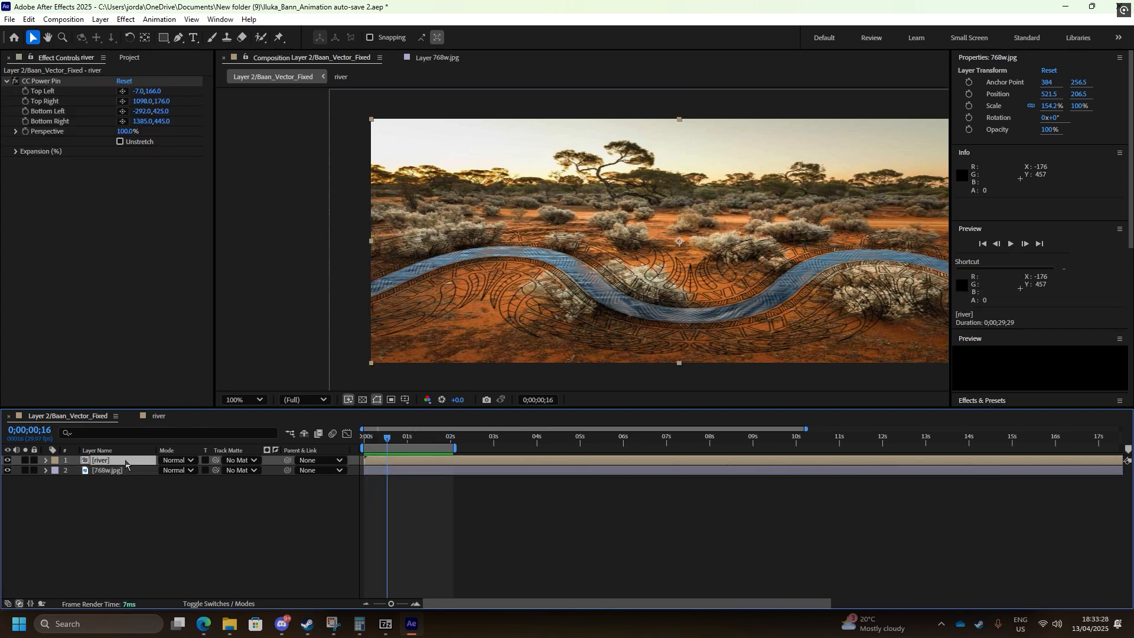
{"action": "right_click", "coordinate": [140, 462]}
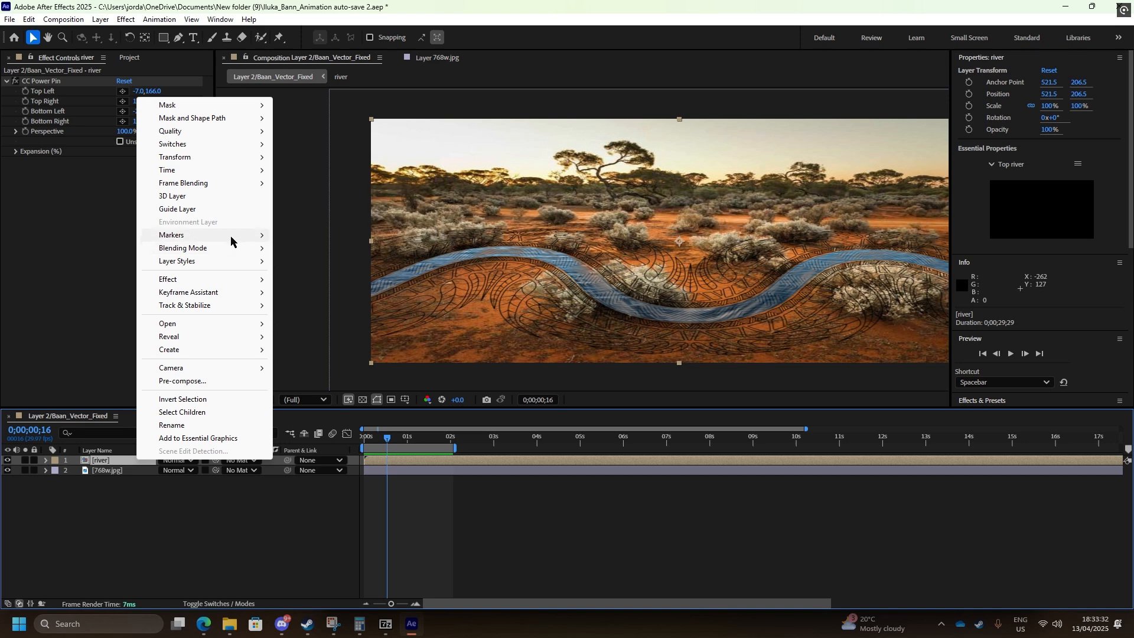
{"action": "mouse_move", "coordinate": [222, 263]}
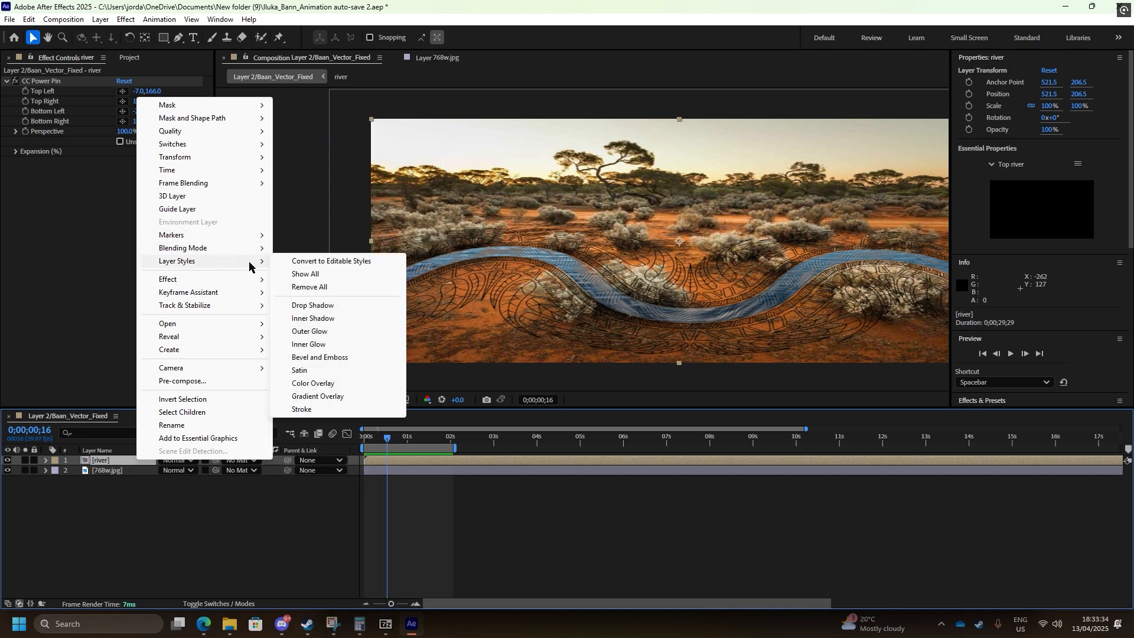
{"action": "left_click", "coordinate": [313, 305]}
{"action": "key", "text": "period"}
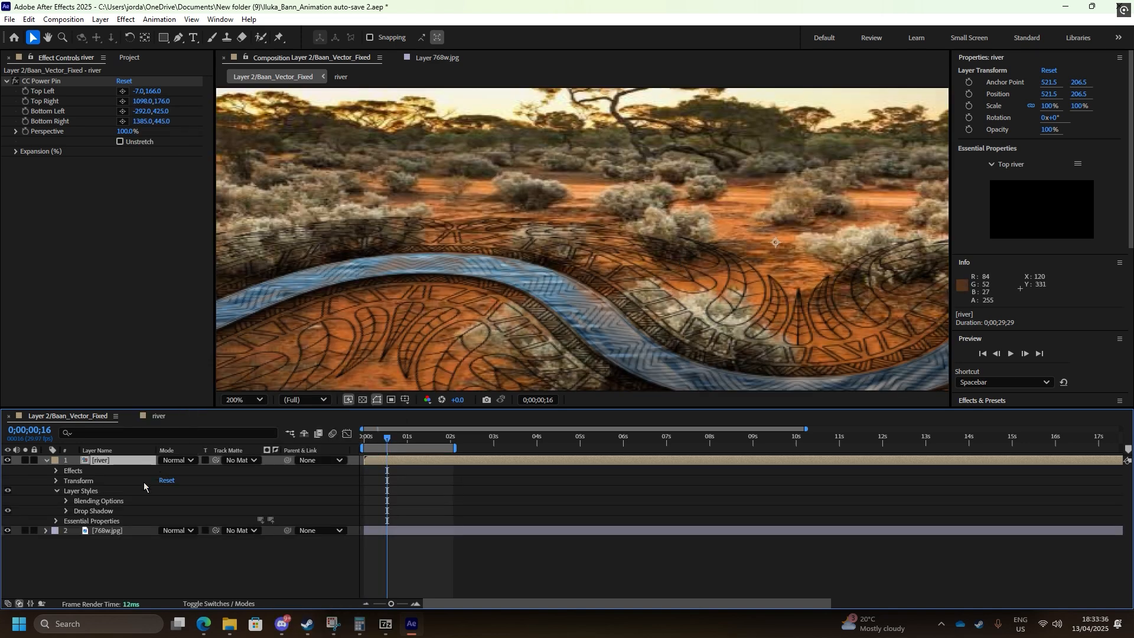
Set the river's drop shadow opacity to 100% and its distance to 14
{"action": "left_click", "coordinate": [66, 511]}
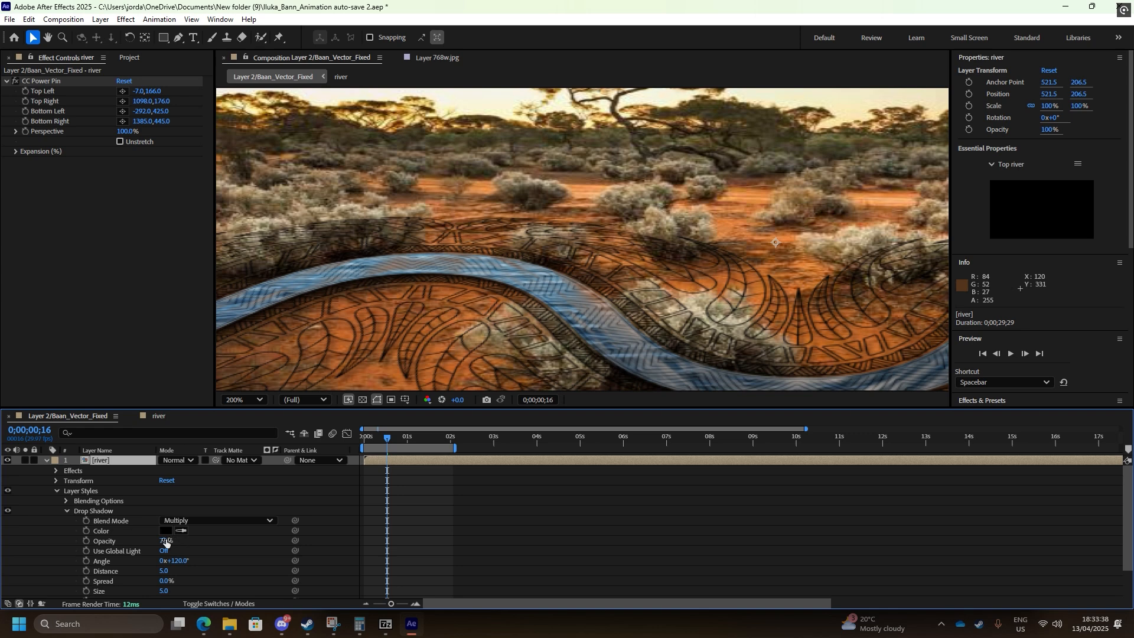
{"action": "left_click_drag", "start_coordinate": [166, 542], "coordinate": [181, 542]}
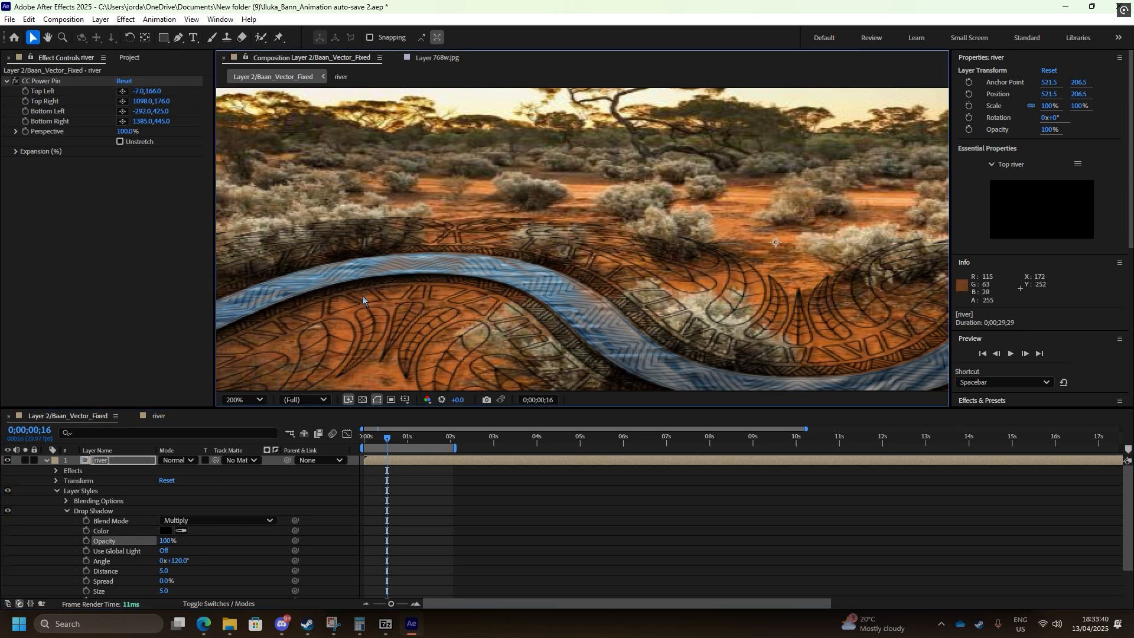
{"action": "scroll", "coordinate": [363, 299], "scroll_direction": "down", "scroll_amount": 3}
{"action": "scroll", "coordinate": [363, 300], "scroll_direction": "left", "scroll_amount": 2}
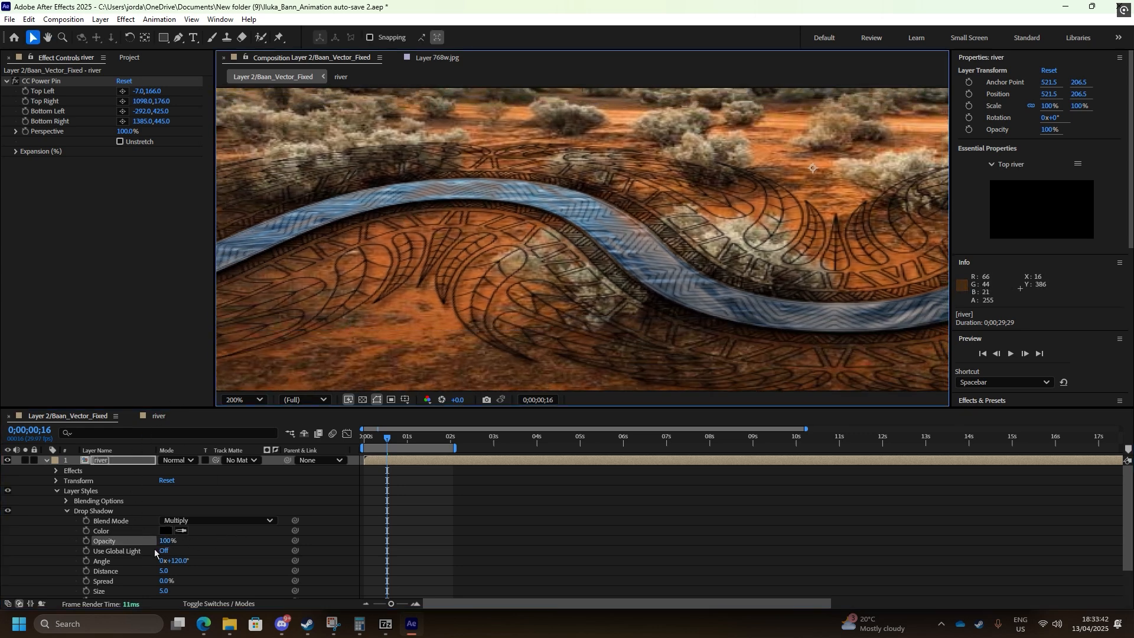
{"action": "left_click", "coordinate": [164, 551]}
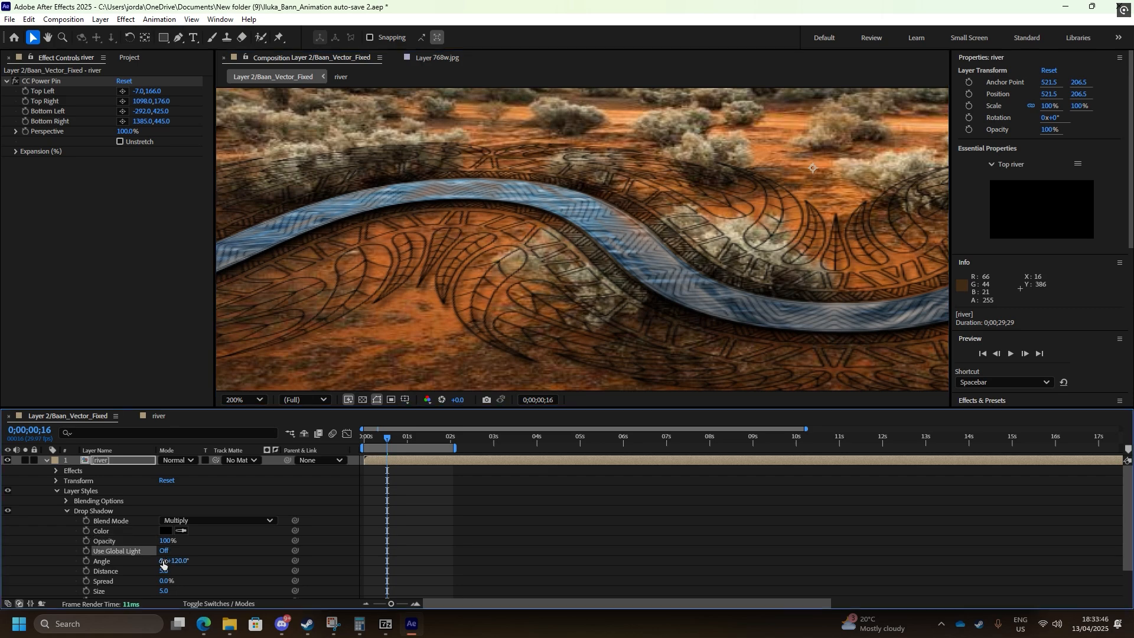
{"action": "mouse_move", "coordinate": [164, 572]}
{"action": "left_mouse_down"}
{"action": "mouse_move", "coordinate": [180, 572]}
{"action": "mouse_move", "coordinate": [152, 562]}
{"action": "left_mouse_up"}
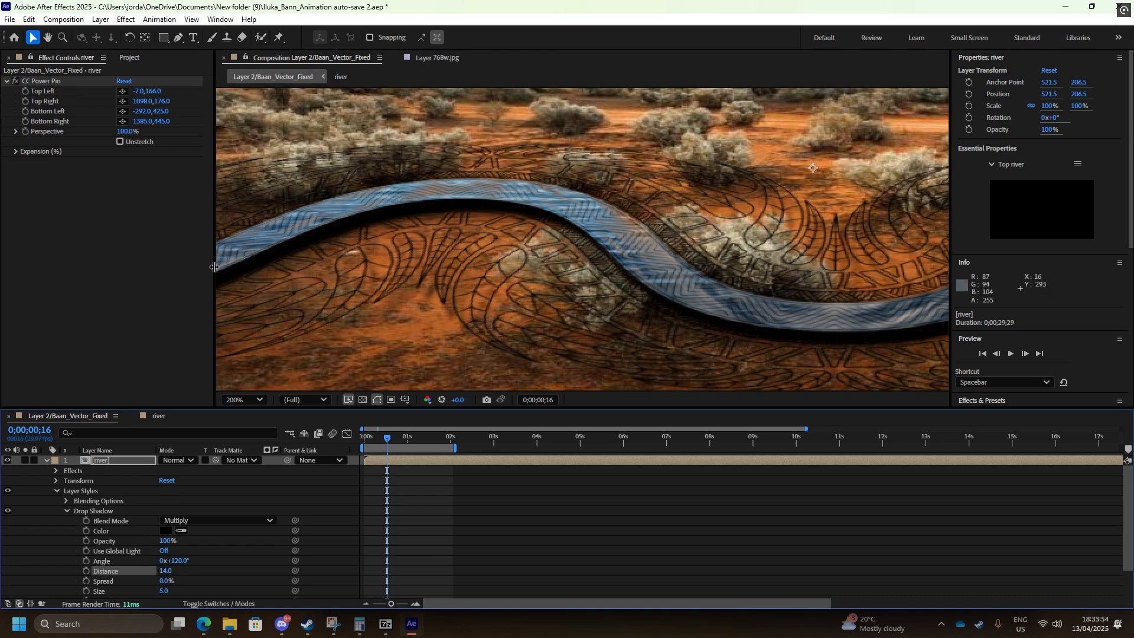
Delete the Drop Shadow layer style from the river layer
{"action": "left_click", "coordinate": [101, 512]}
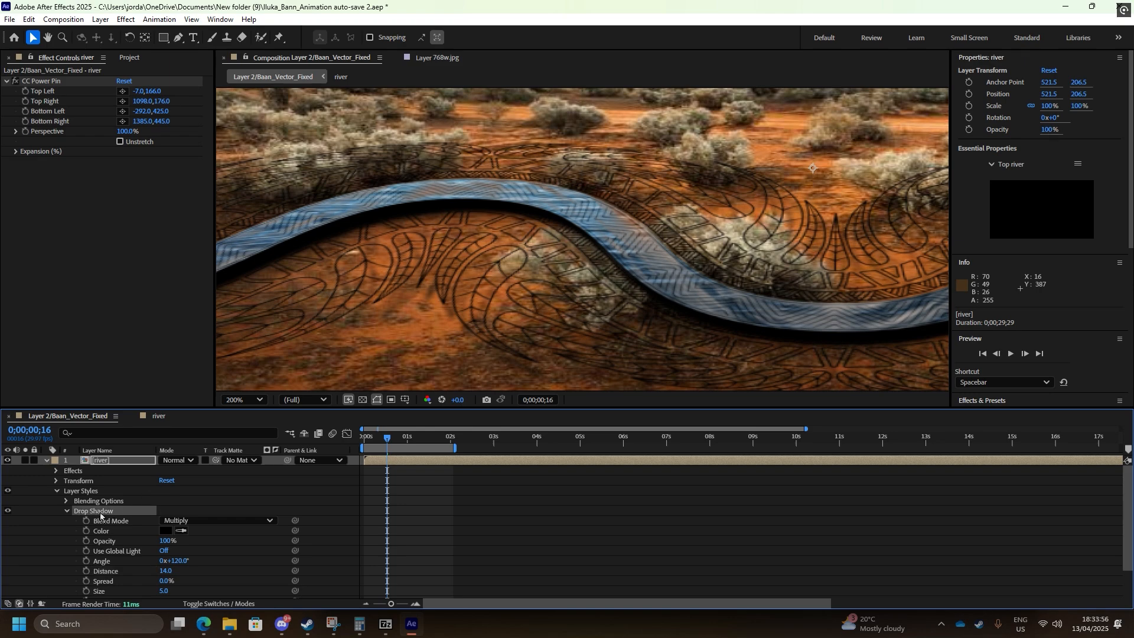
{"action": "key", "text": "Delete"}
{"action": "left_click", "coordinate": [126, 19]}
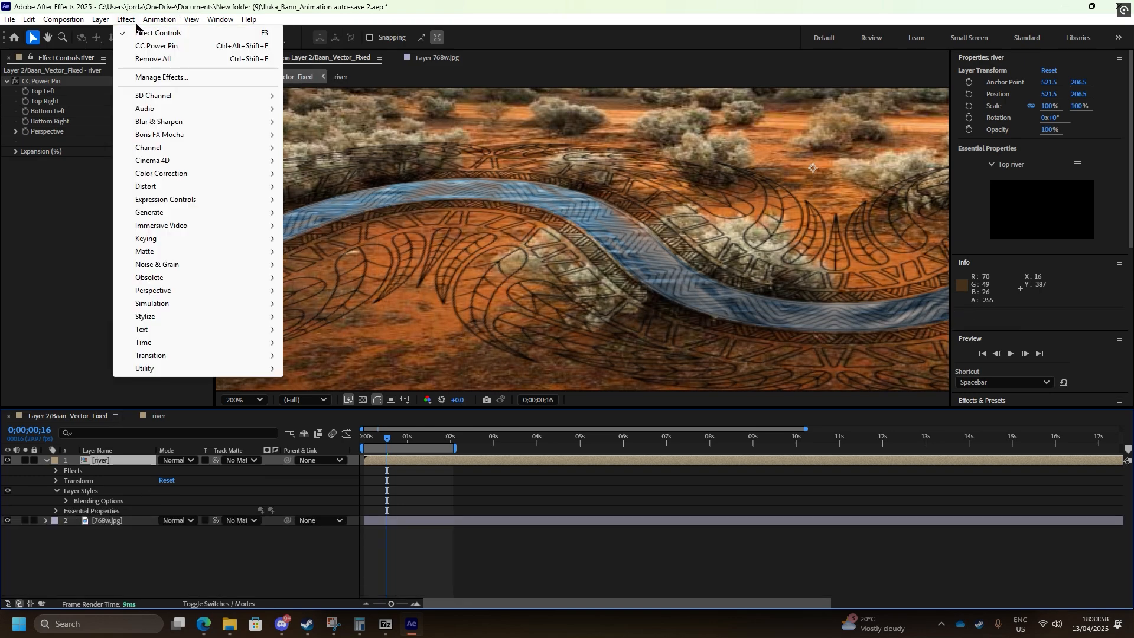
{"action": "double_click", "coordinate": [100, 460]}
{"action": "left_click", "coordinate": [133, 416]}
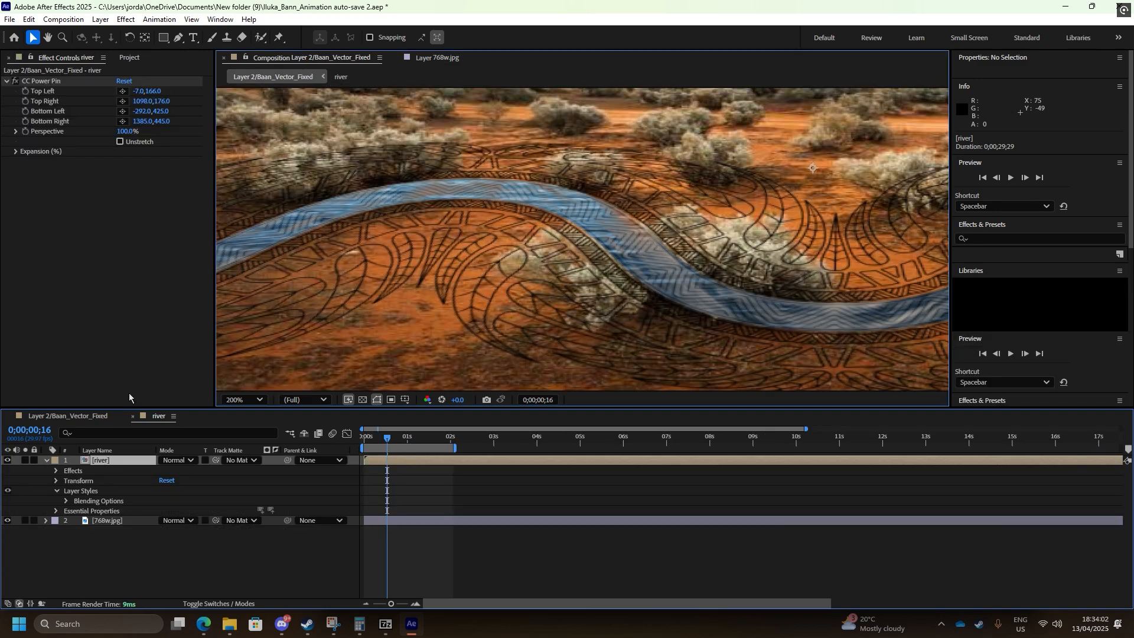
Add an Inner Shadow layer style to the river layer and set its opacity to 100%
{"action": "right_click", "coordinate": [122, 454]}
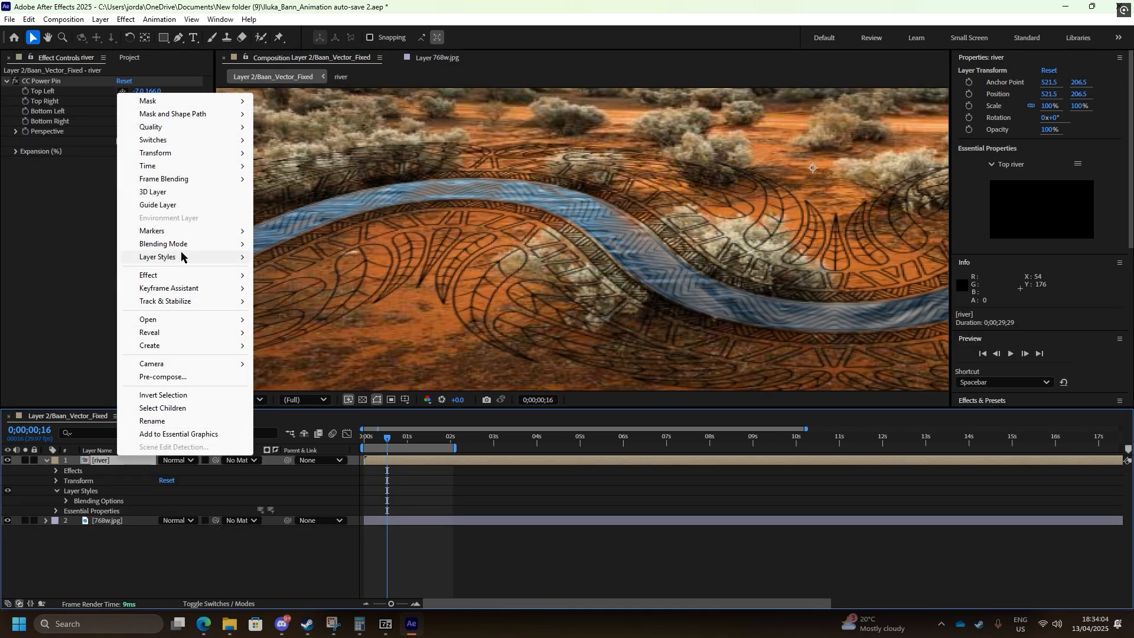
{"action": "mouse_move", "coordinate": [181, 254]}
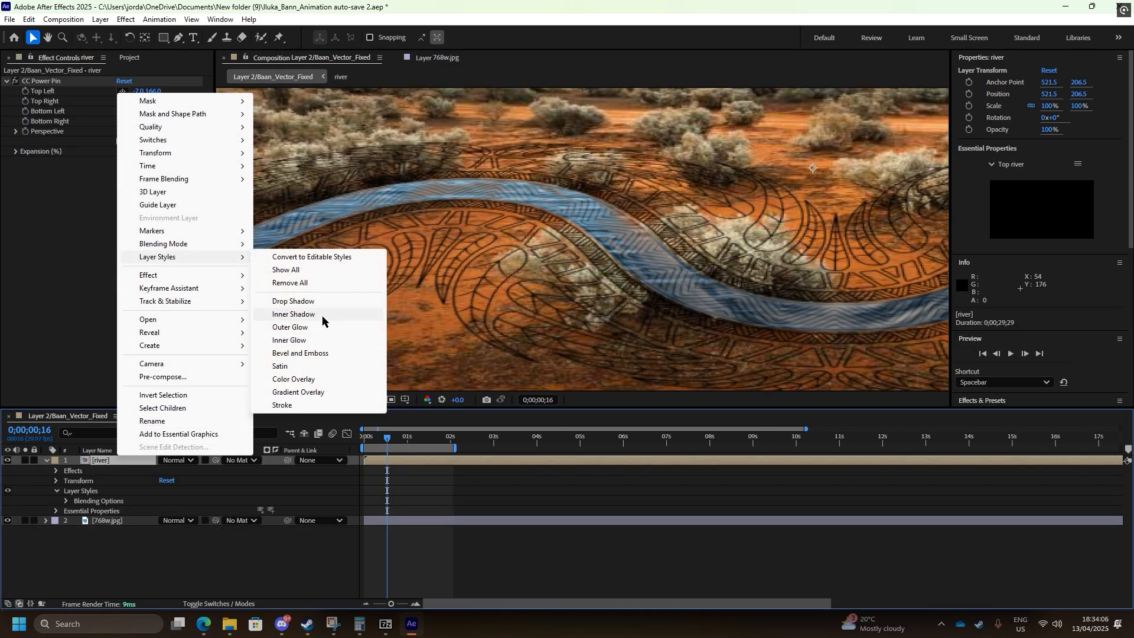
{"action": "left_click", "coordinate": [320, 315]}
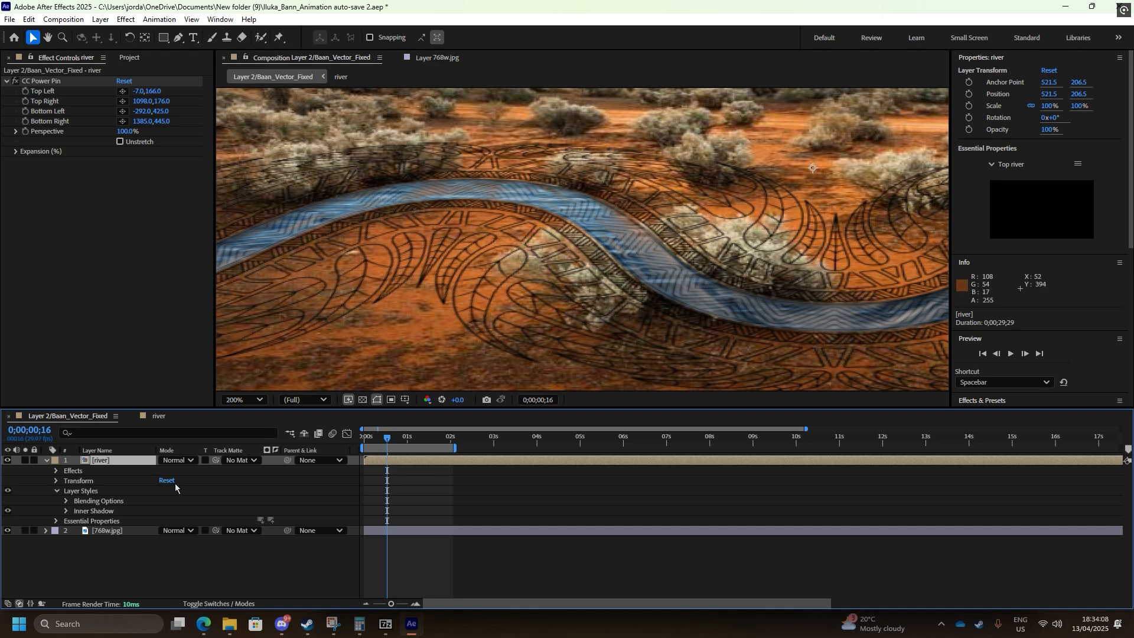
{"action": "left_click", "coordinate": [67, 511]}
{"action": "left_click_drag", "start_coordinate": [167, 541], "coordinate": [269, 534]}
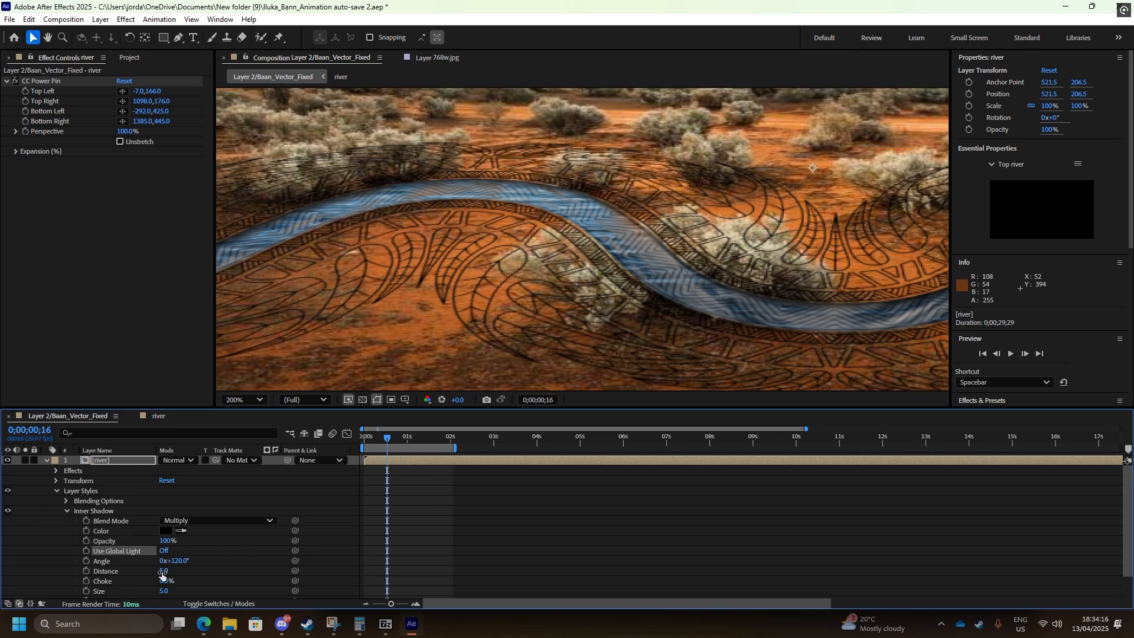
Set the river layer's Inner Shadow distance to 7 and its choke to 30%
{"action": "left_click_drag", "start_coordinate": [162, 575], "coordinate": [150, 568]}
{"action": "scroll", "coordinate": [399, 274], "scroll_direction": "down", "scroll_amount": 3}
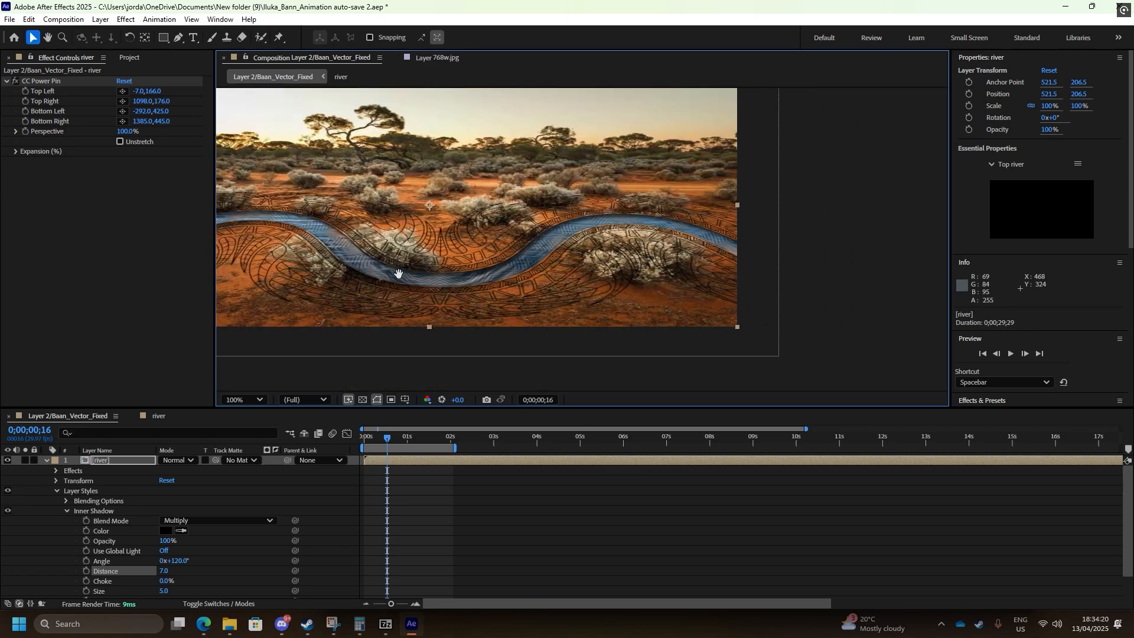
{"action": "left_click_drag", "start_coordinate": [399, 274], "coordinate": [633, 273]}
{"action": "scroll", "coordinate": [580, 190], "scroll_direction": "up", "scroll_amount": 2}
{"action": "left_click_drag", "start_coordinate": [580, 191], "coordinate": [502, 196]}
{"action": "left_click_drag", "start_coordinate": [165, 581], "coordinate": [185, 575]}
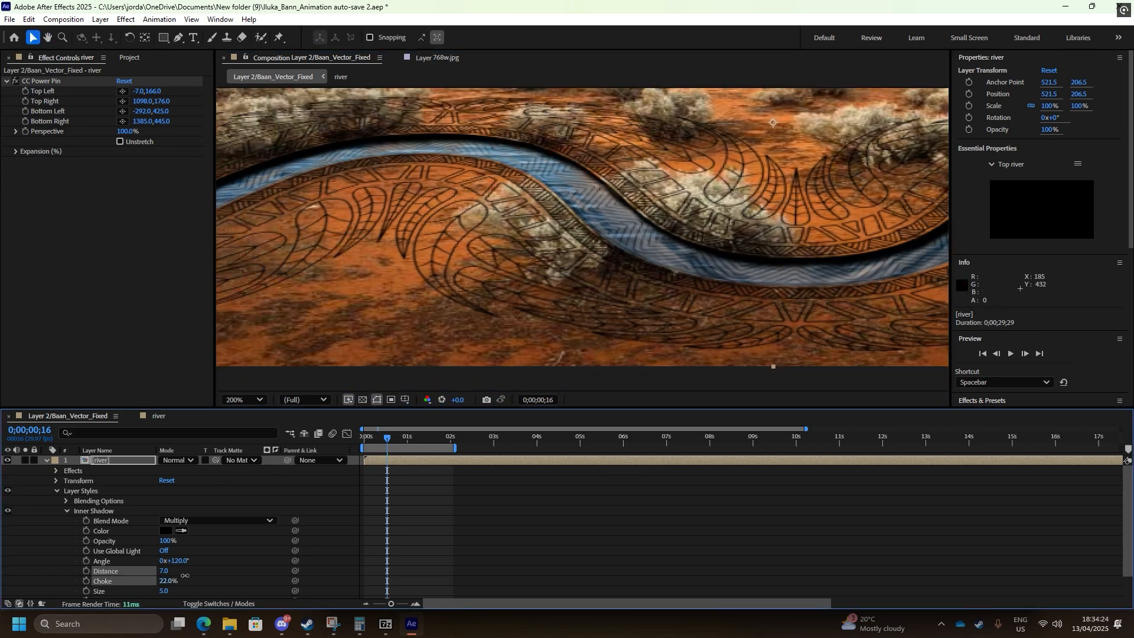
{"action": "left_click_drag", "start_coordinate": [413, 307], "coordinate": [560, 306]}
{"action": "scroll", "coordinate": [182, 574], "scroll_direction": "down", "scroll_amount": 2}
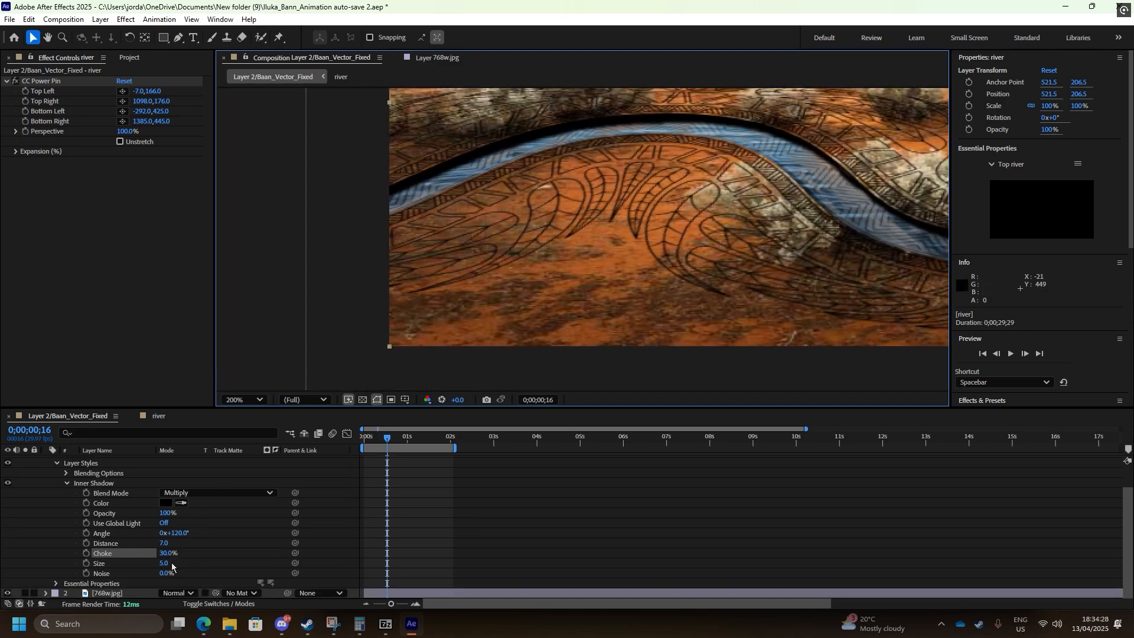
Try a different Inner Shadow size on the river layer and undo the change
{"action": "left_click_drag", "start_coordinate": [164, 563], "coordinate": [260, 523]}
{"action": "key", "text": "ctrl+z"}
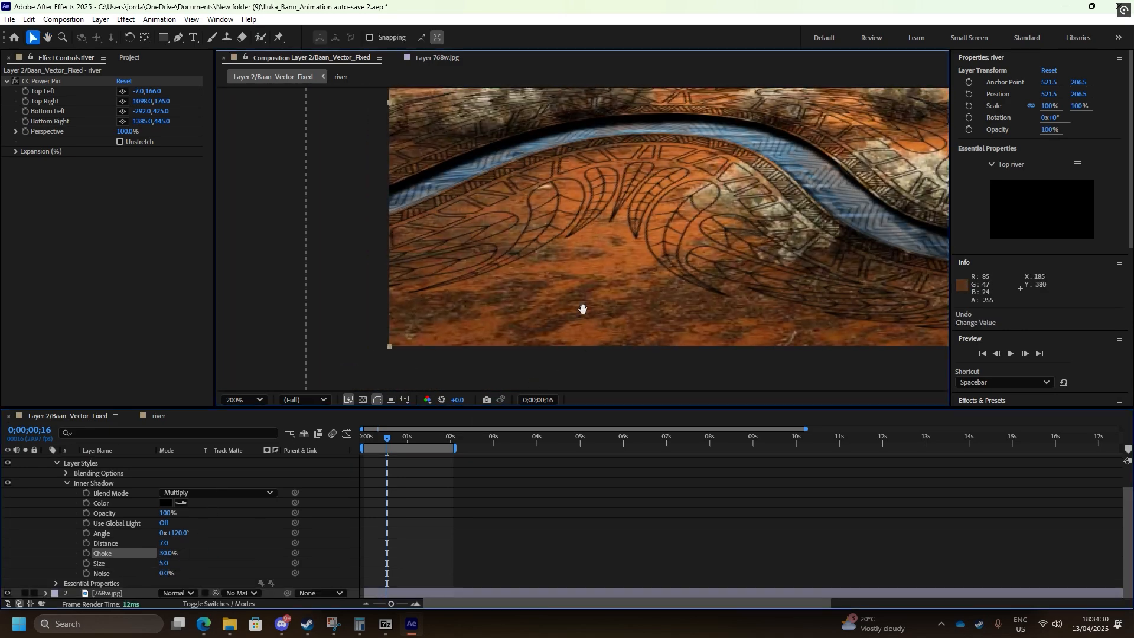
Examine the inner shadow along the river's banks and how the river blends into the desert photo
{"action": "scroll", "coordinate": [582, 308], "scroll_direction": "down", "scroll_amount": 2}
{"action": "left_click_drag", "start_coordinate": [433, 342], "coordinate": [695, 298]}
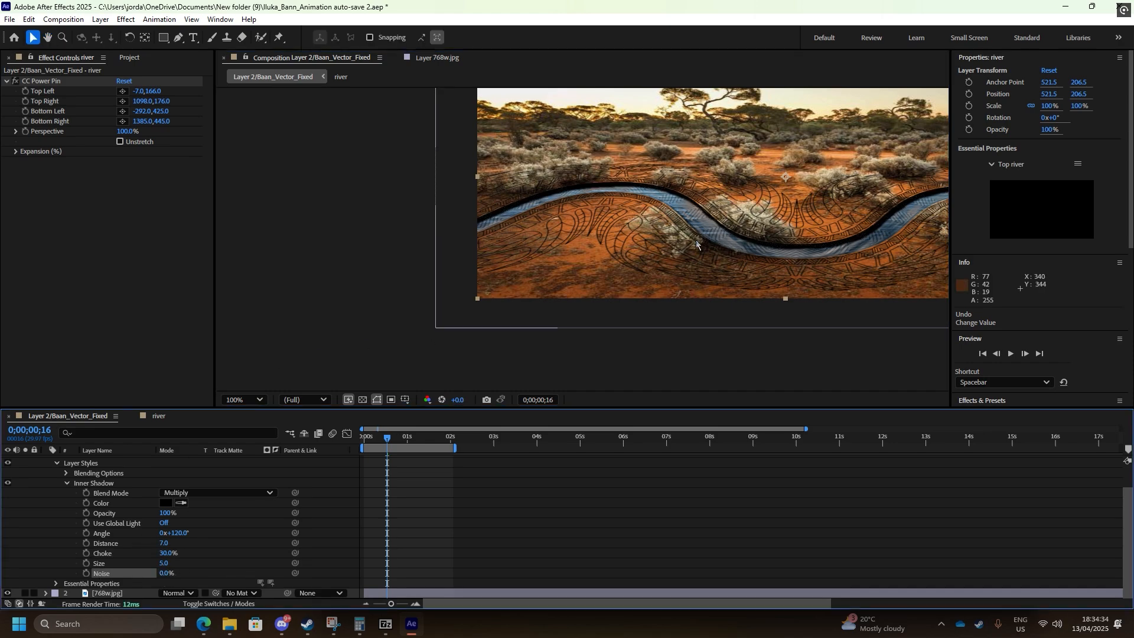
{"action": "scroll", "coordinate": [695, 240], "scroll_direction": "up", "scroll_amount": 2}
{"action": "left_click_drag", "start_coordinate": [718, 216], "coordinate": [491, 297]}
{"action": "left_click_drag", "start_coordinate": [707, 314], "coordinate": [778, 270]}
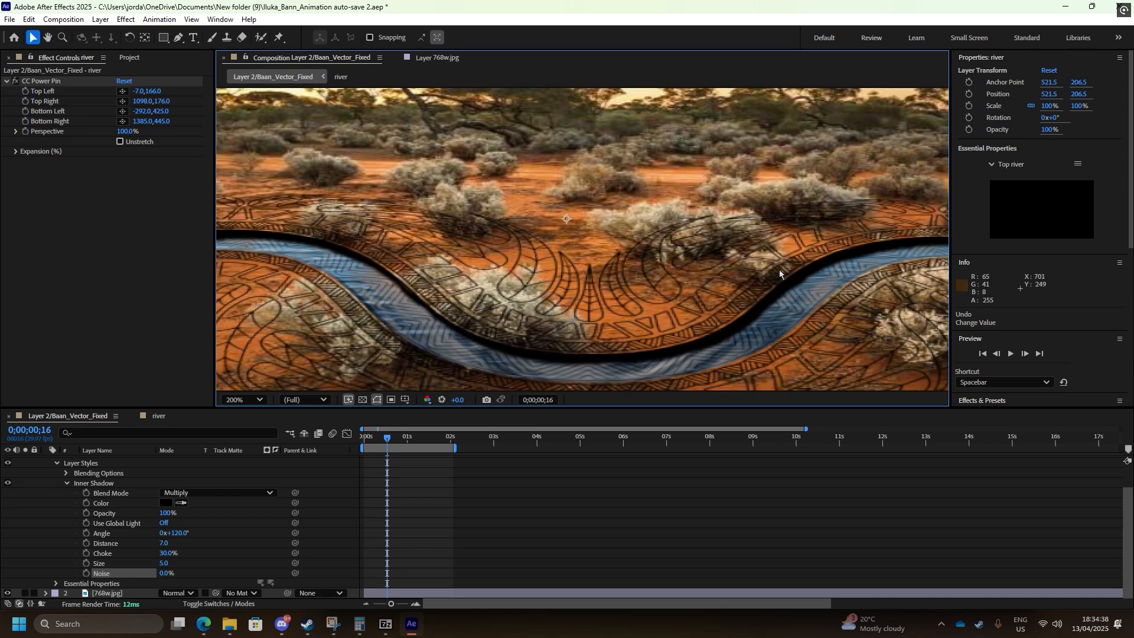
{"action": "scroll", "coordinate": [664, 247], "scroll_direction": "down", "scroll_amount": 2}
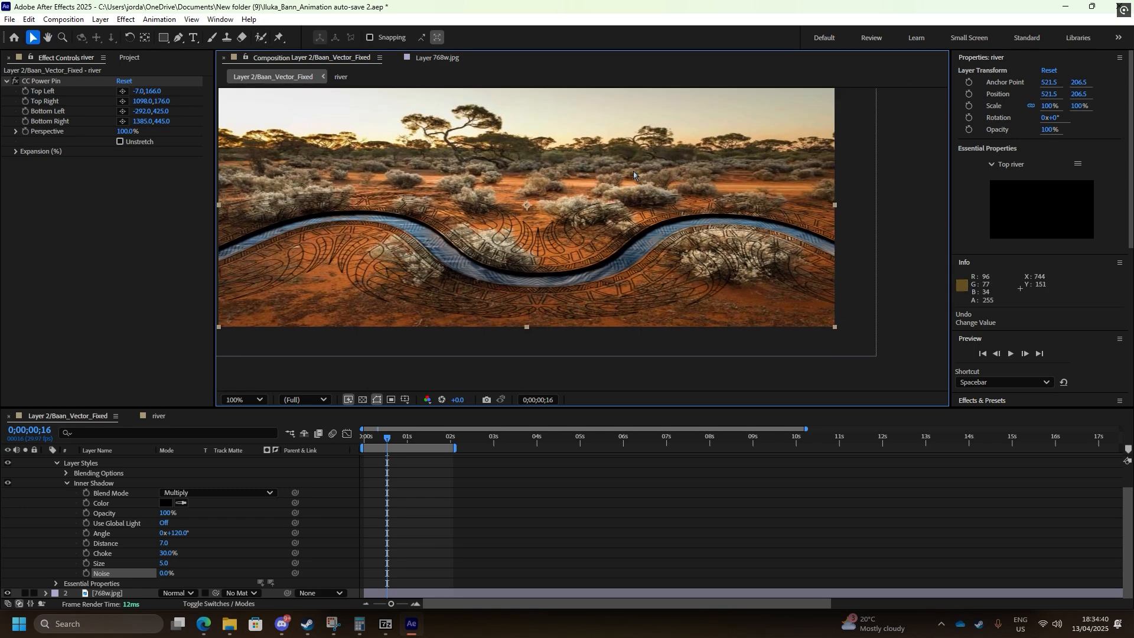
{"action": "left_click_drag", "start_coordinate": [532, 305], "coordinate": [629, 297]}
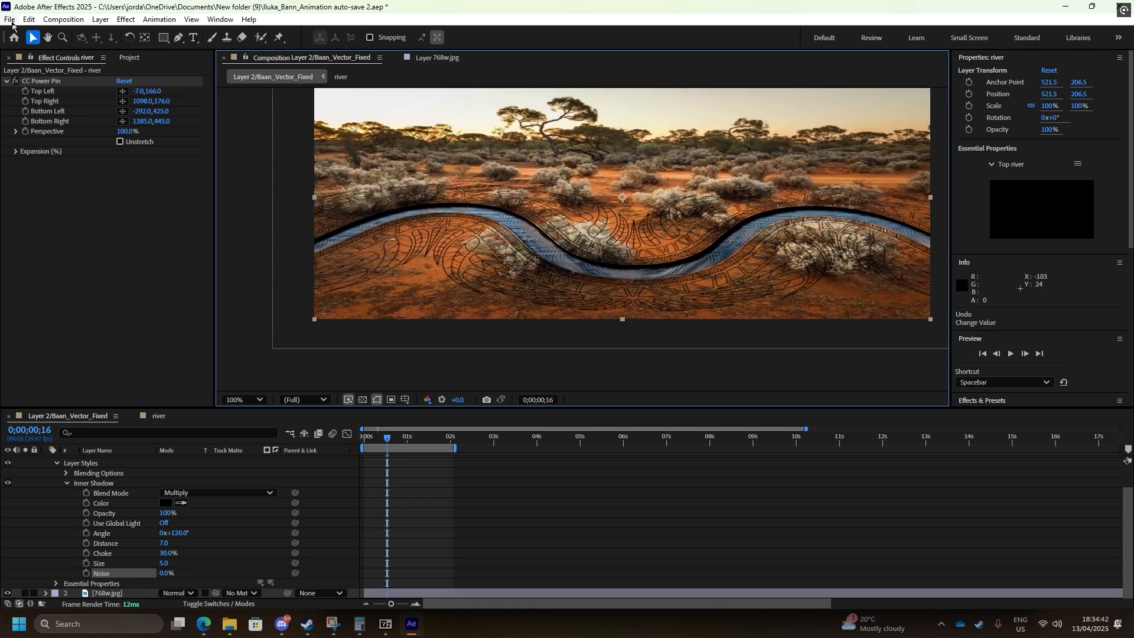
{"action": "scroll", "coordinate": [620, 337], "scroll_direction": "up", "scroll_amount": 2}
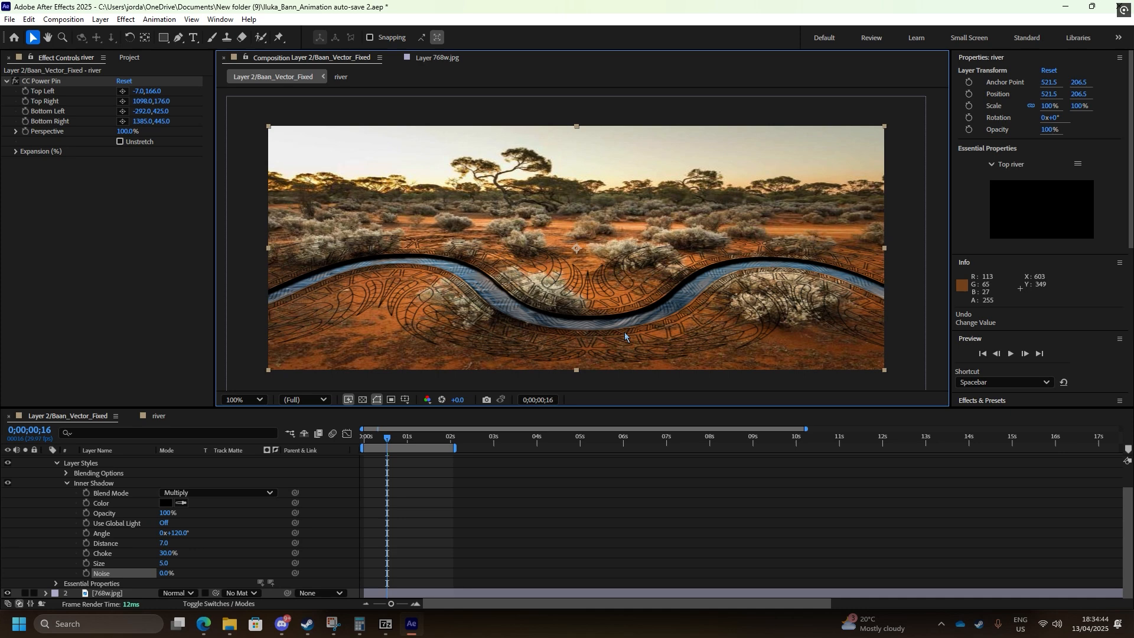
{"action": "key", "text": "alt+z"}
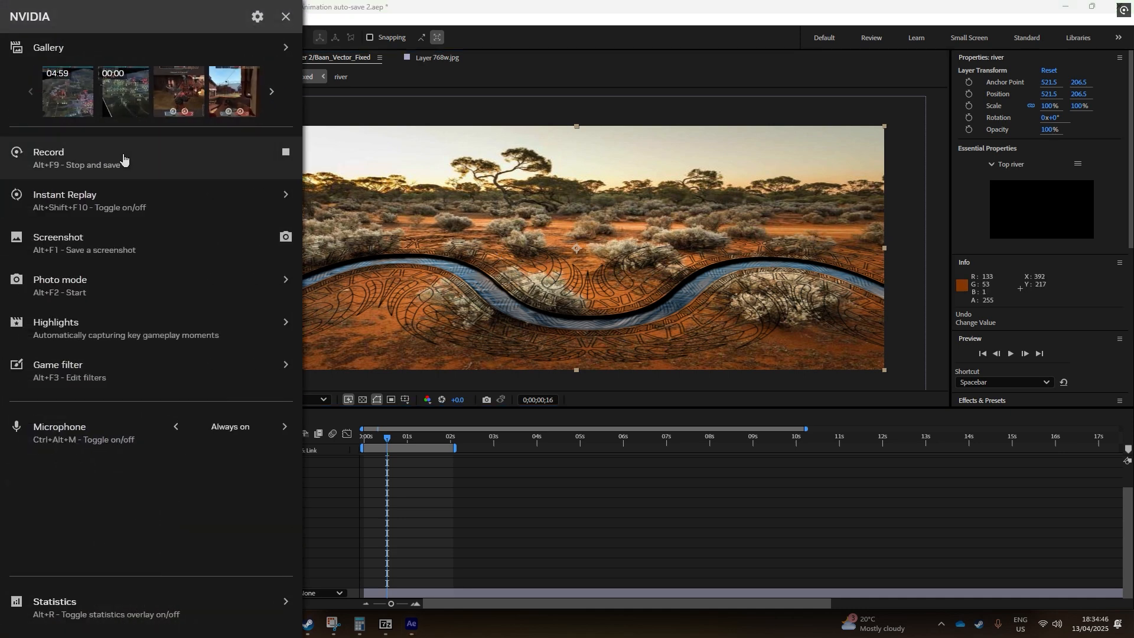